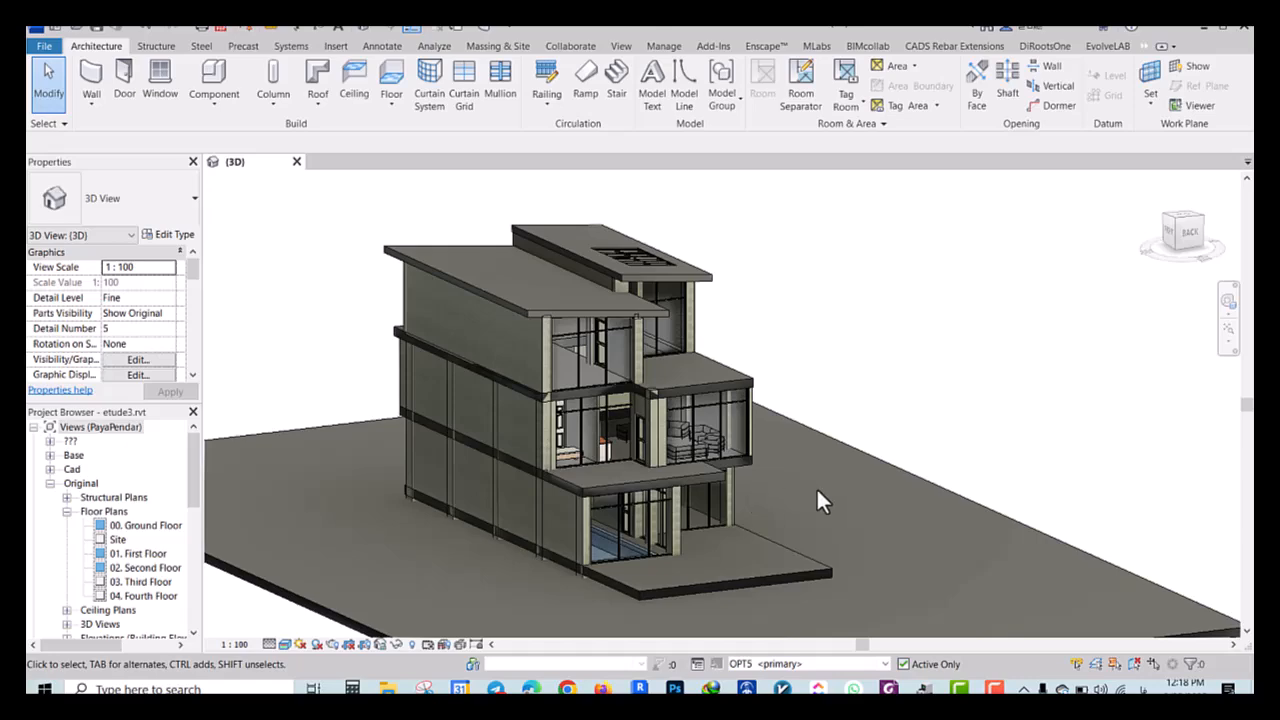
Frame the 3D view of the building from the back corner and capture the whole house with Snipping Tool
drag(810, 459, 868, 458)
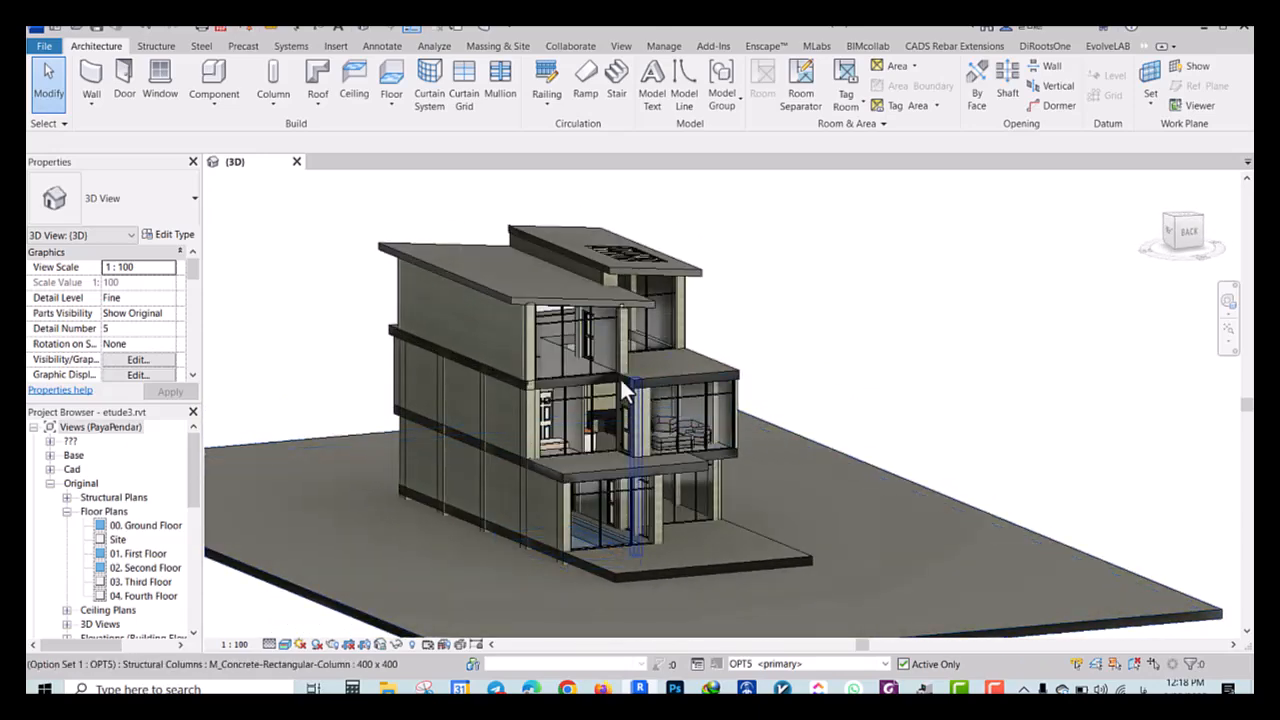
drag(775, 350, 794, 374)
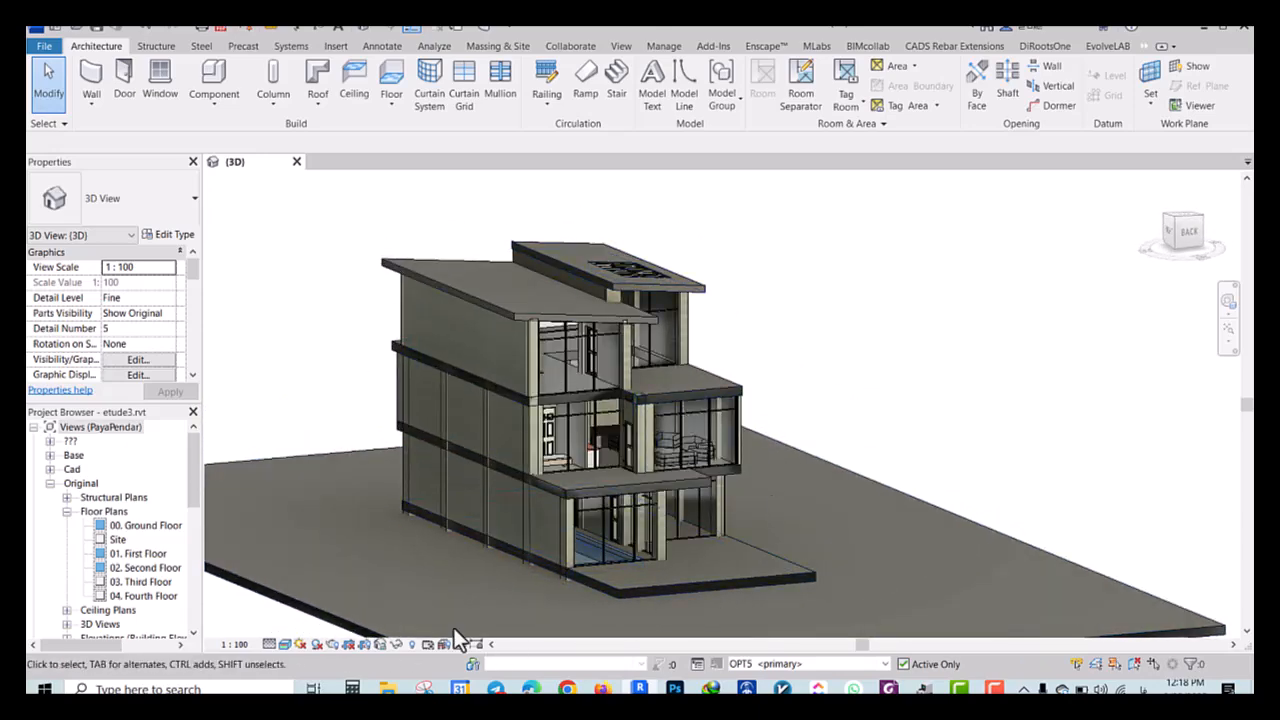
drag(918, 429, 904, 425)
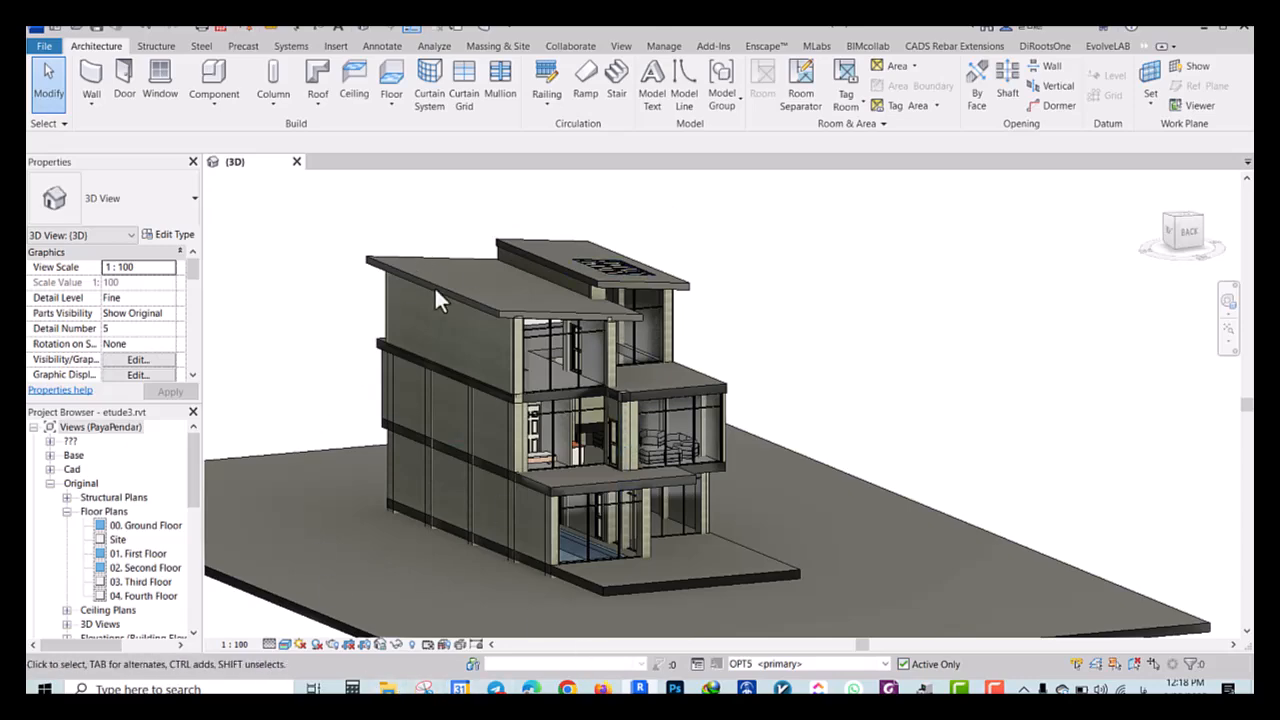
click(614, 53)
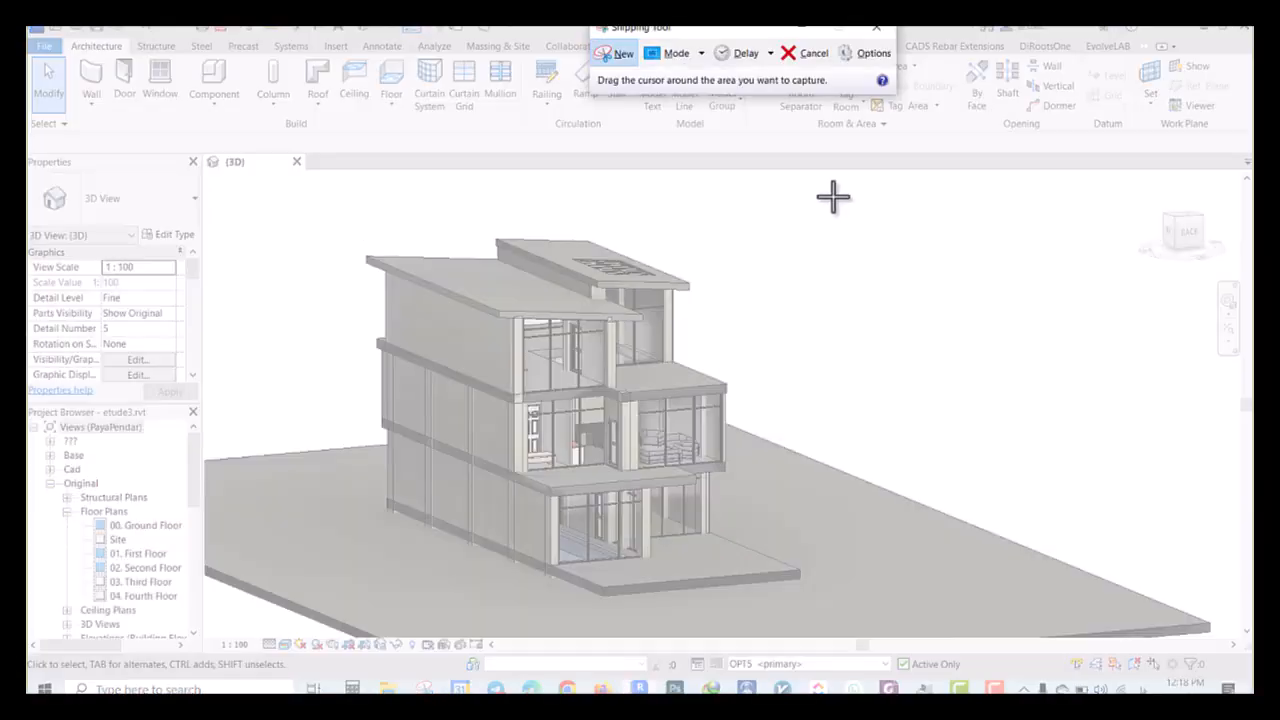
drag(828, 183, 347, 616)
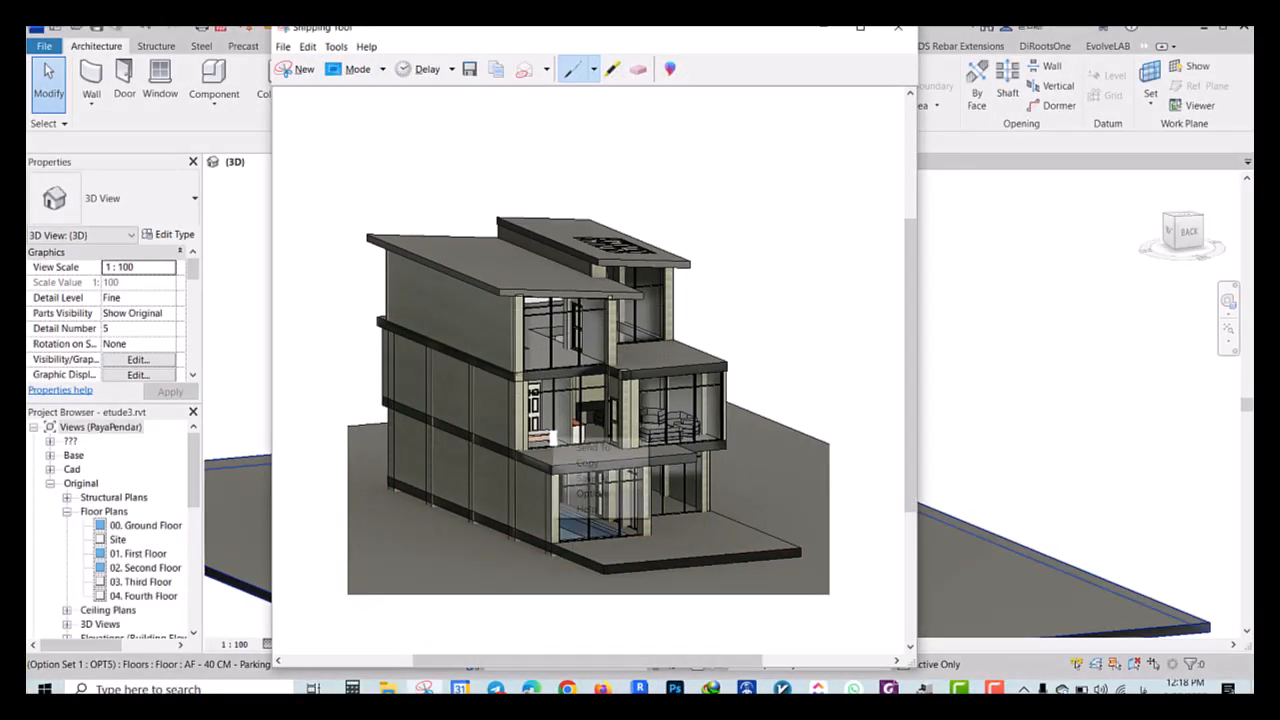
Save the snip as a JPEG in the Desktop's New folder without replacing Capture.JPG, and minimize the open windows
right_click(553, 436)
click(574, 478)
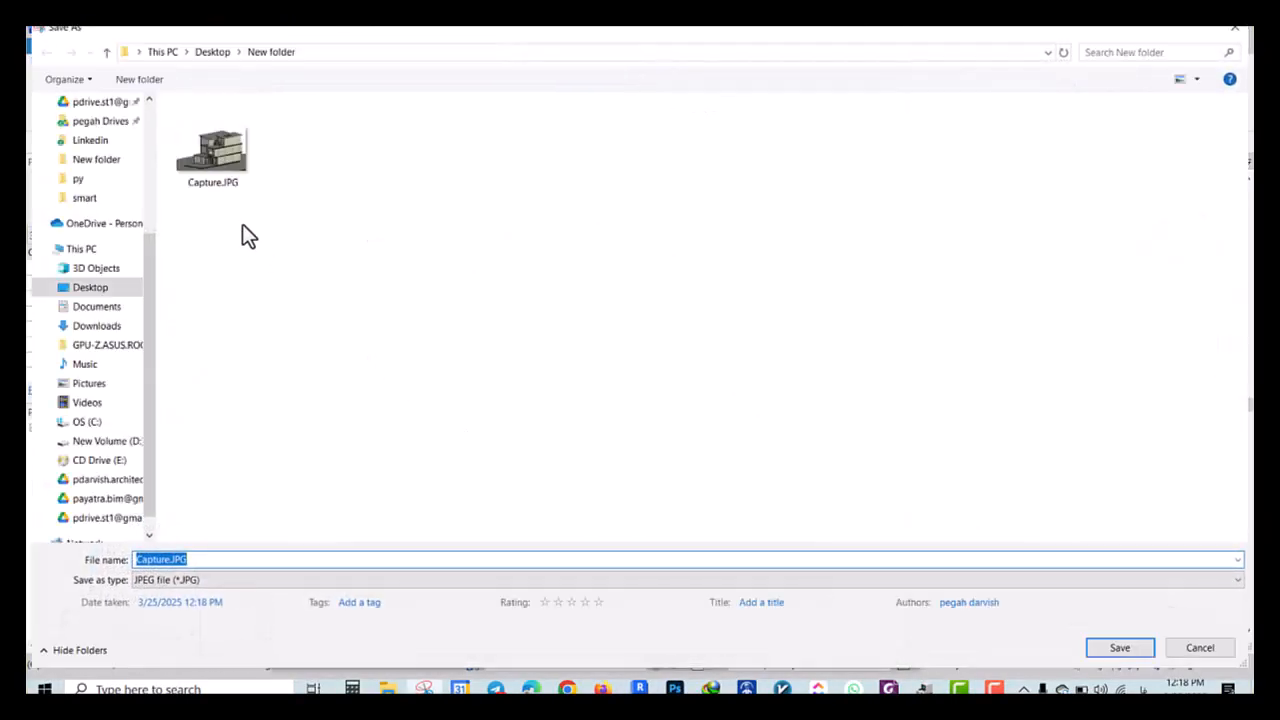
click(1110, 652)
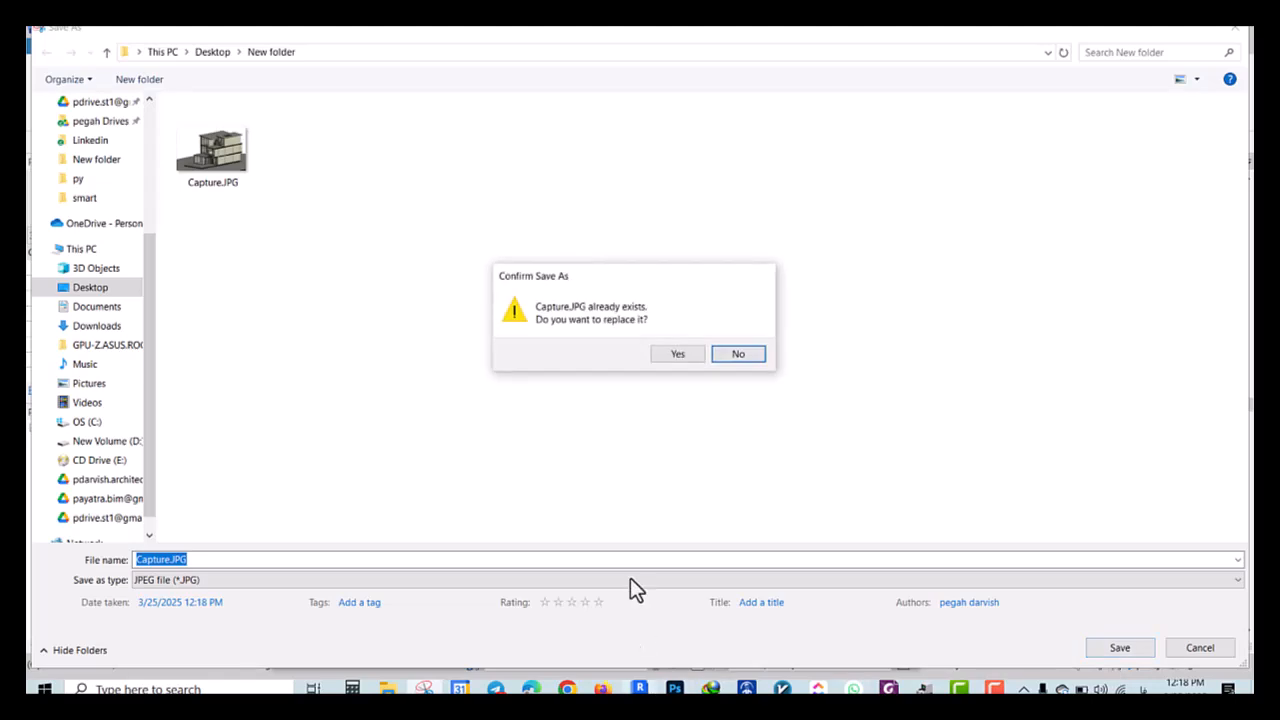
click(712, 352)
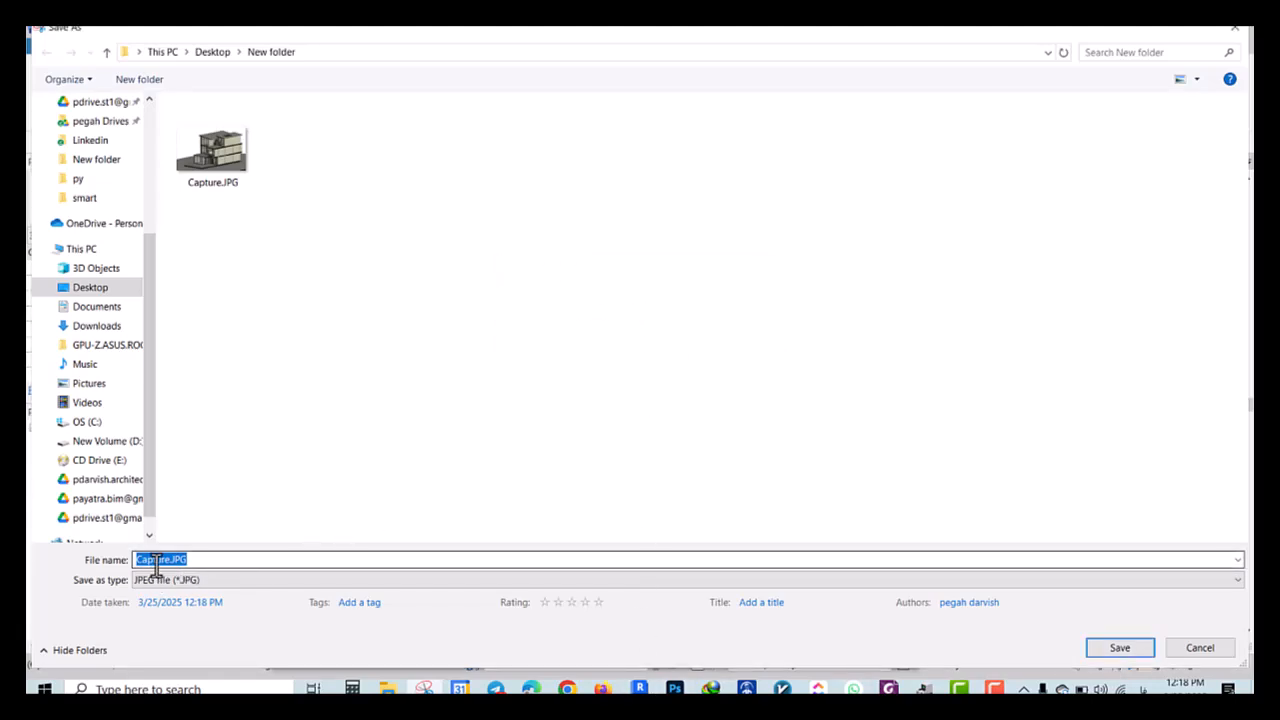
click(1110, 648)
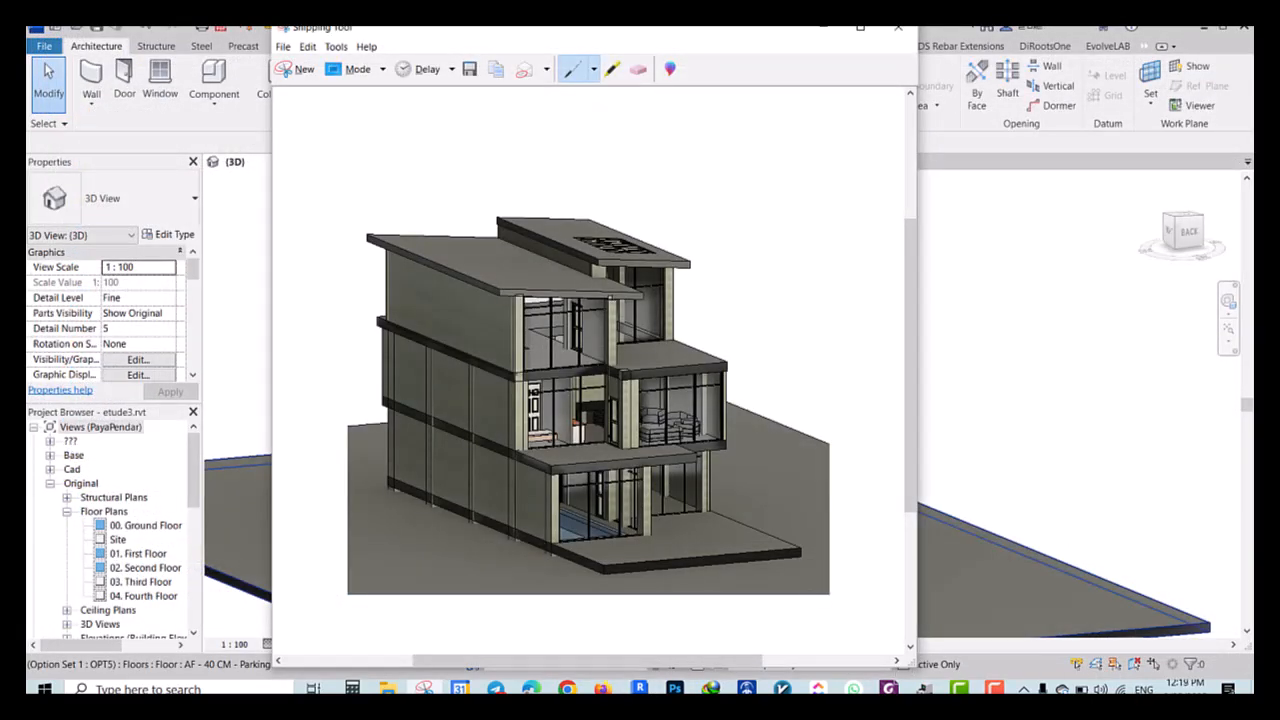
click(830, 32)
click(1203, 33)
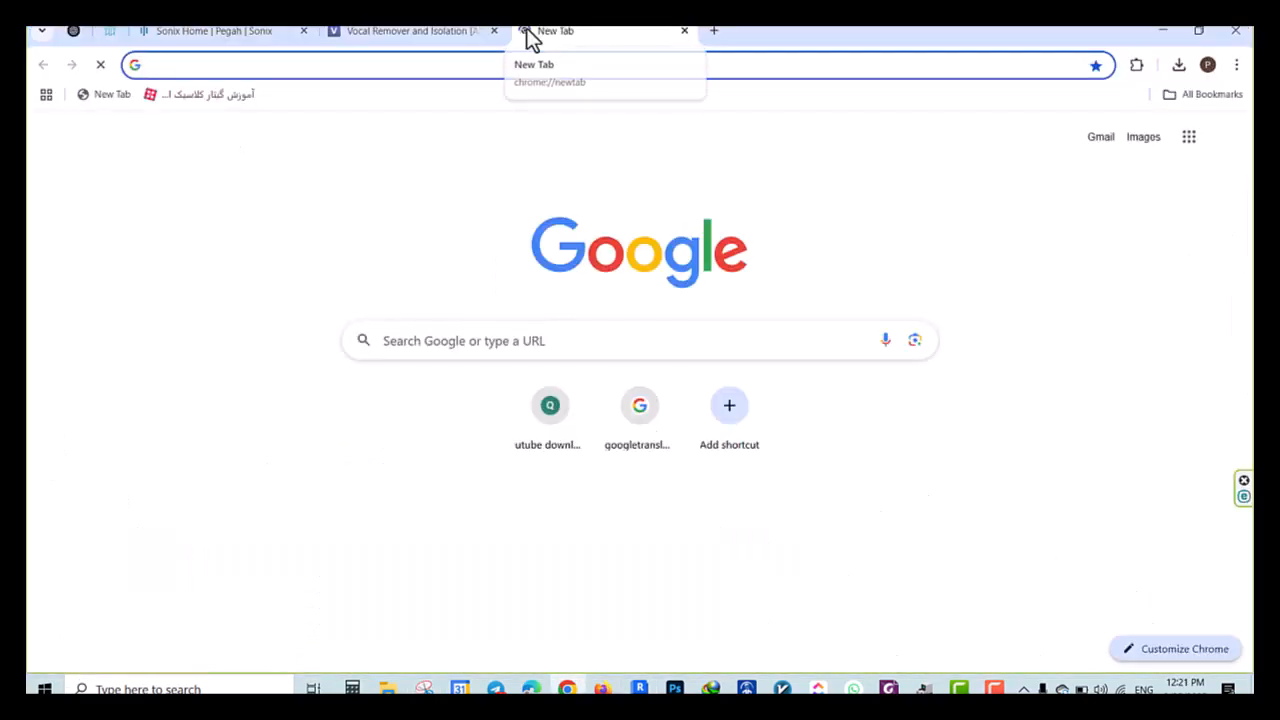
Search the web for "lookx ai" in Chrome and open the LookX AI website
text(look)
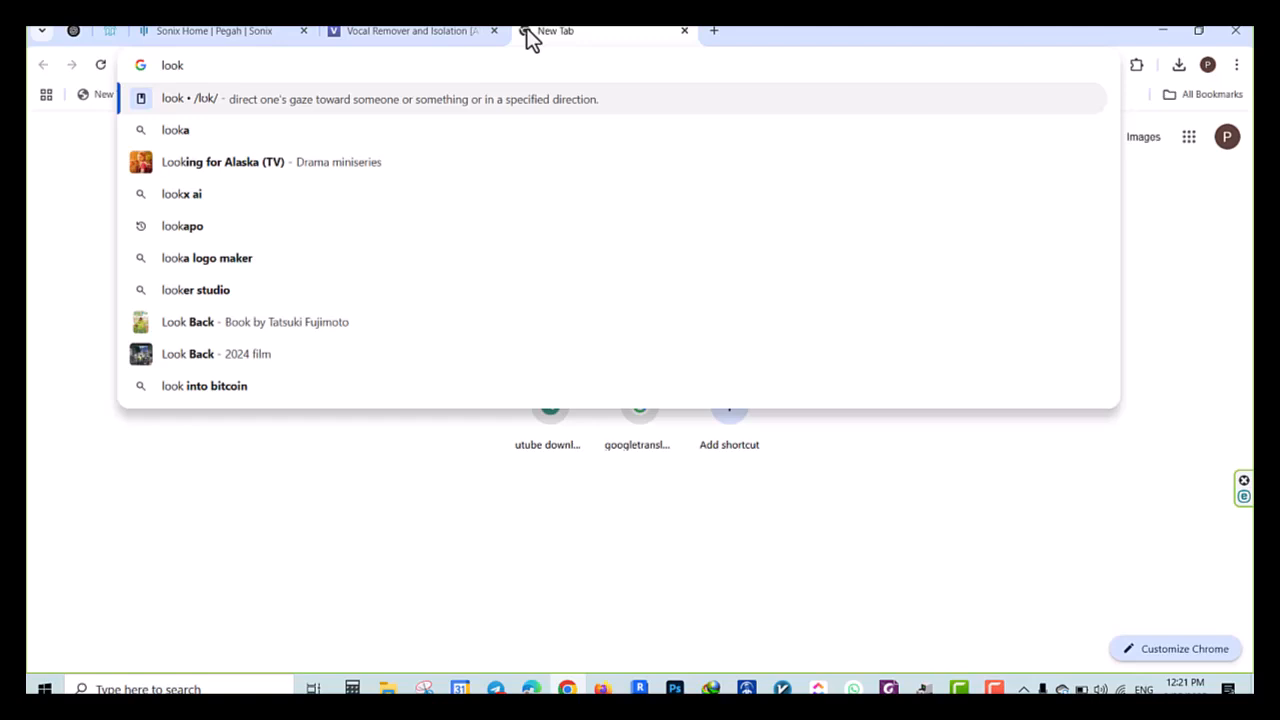
click(252, 198)
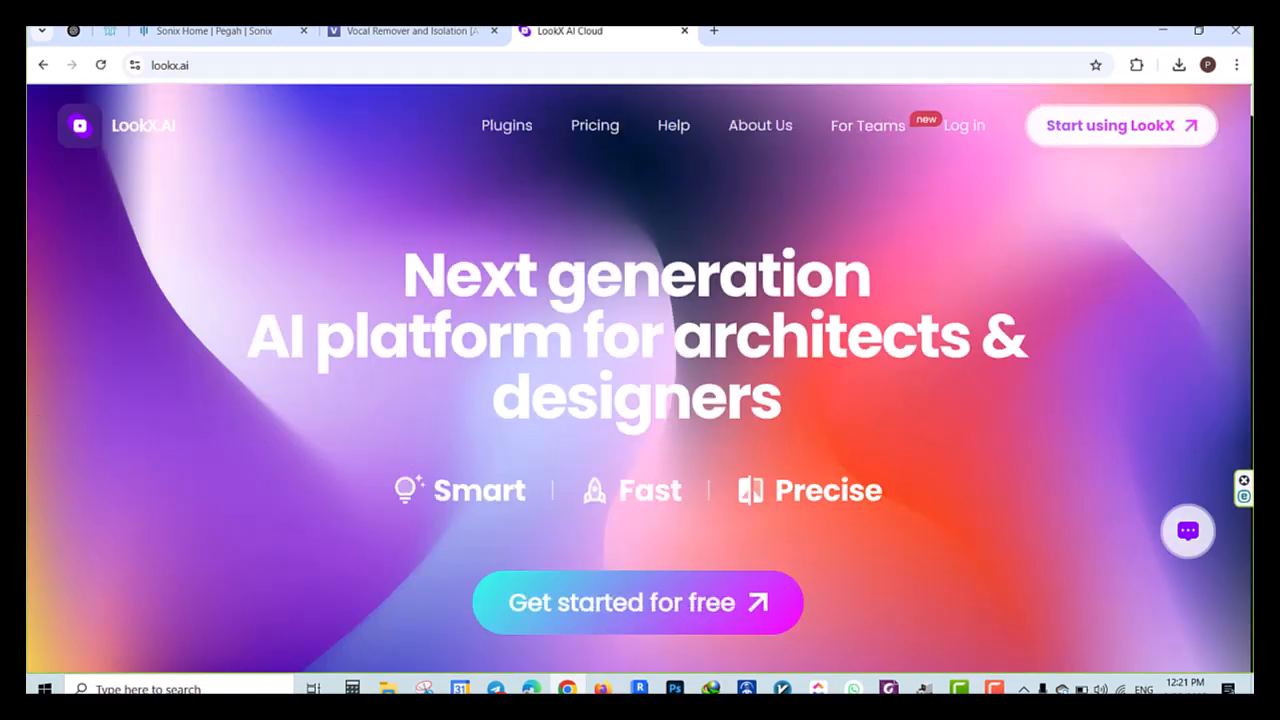
Examine the Architecture Design example and the RealTime tool on the LookX home page
scroll(968, 274, down, 5)
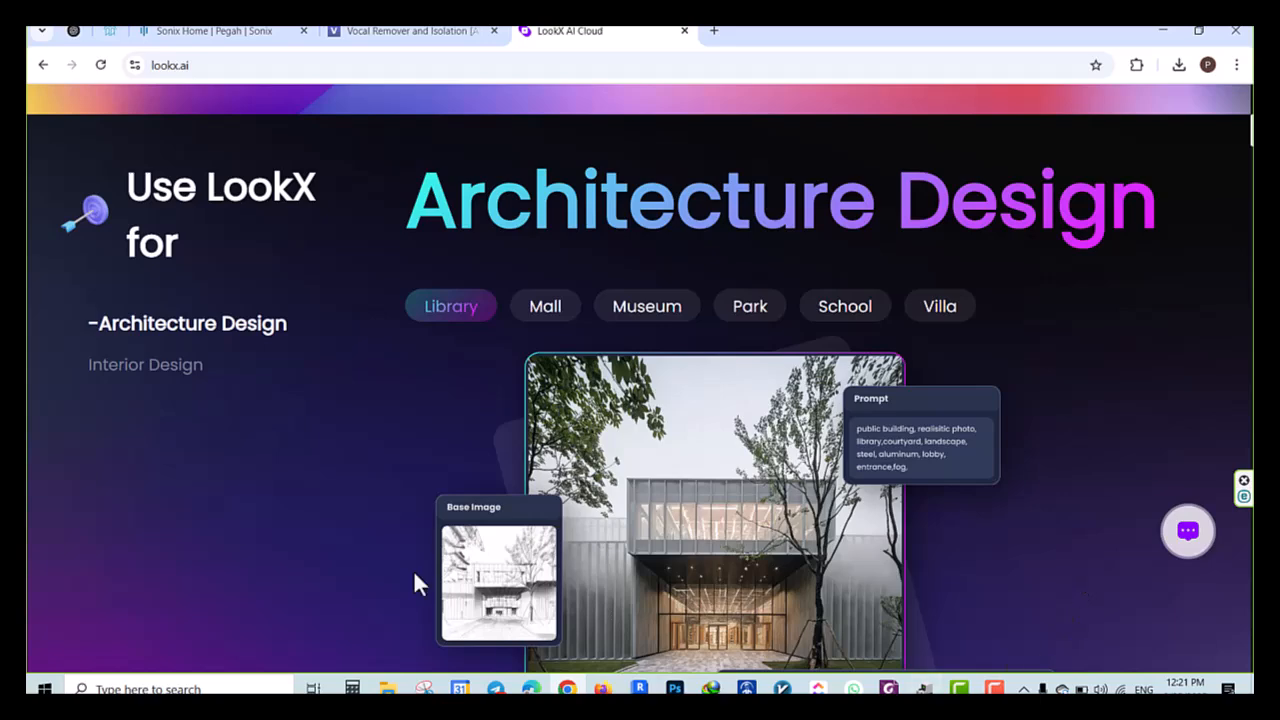
scroll(413, 569, down, 2)
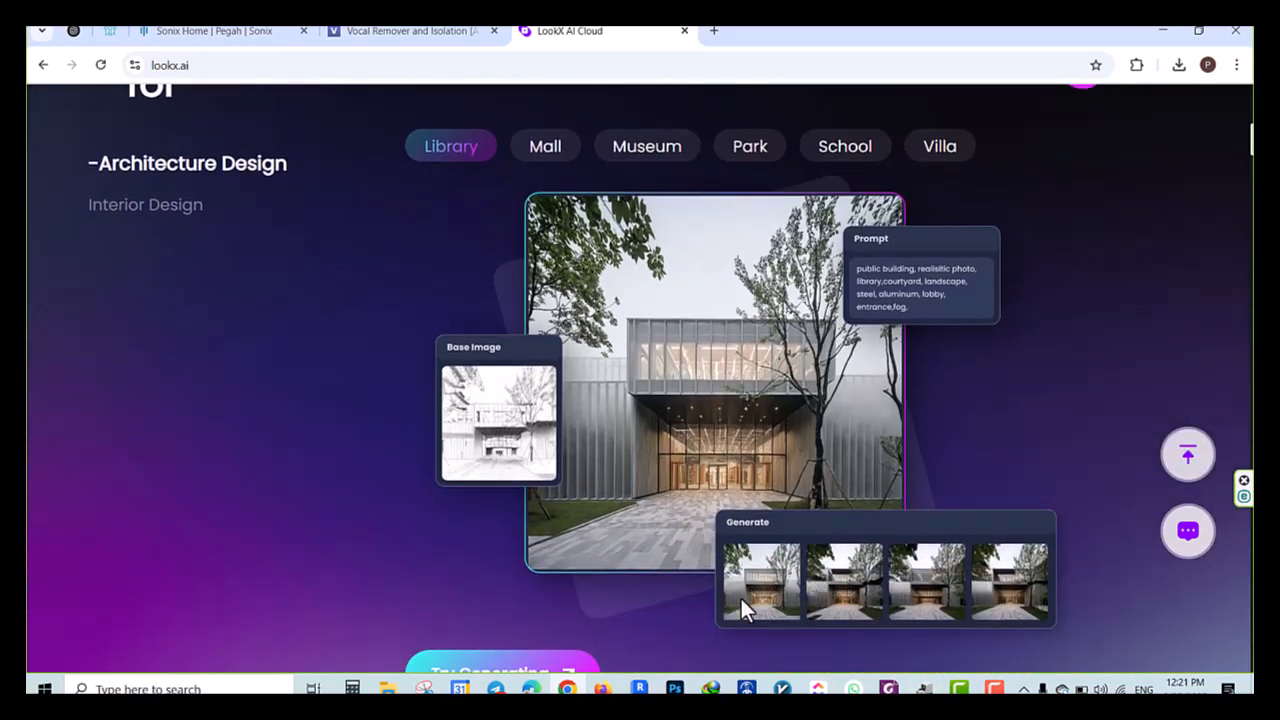
scroll(389, 391, down, 5)
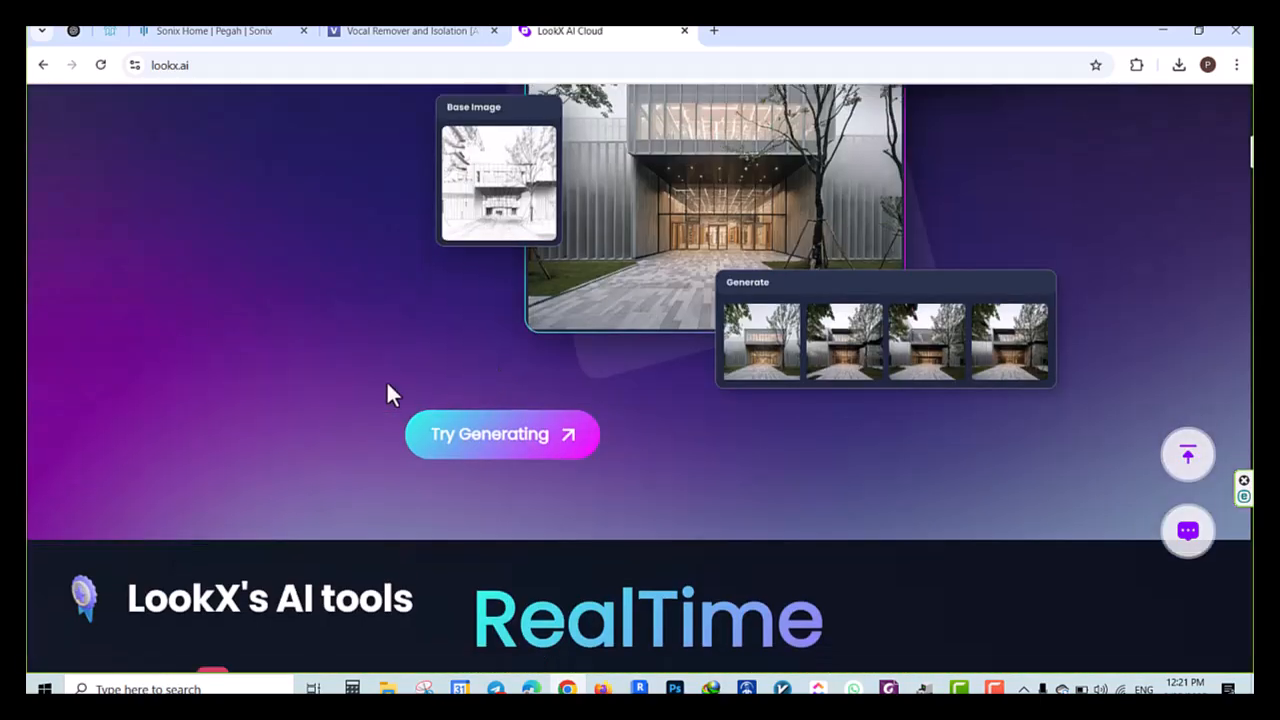
scroll(252, 432, down, 2)
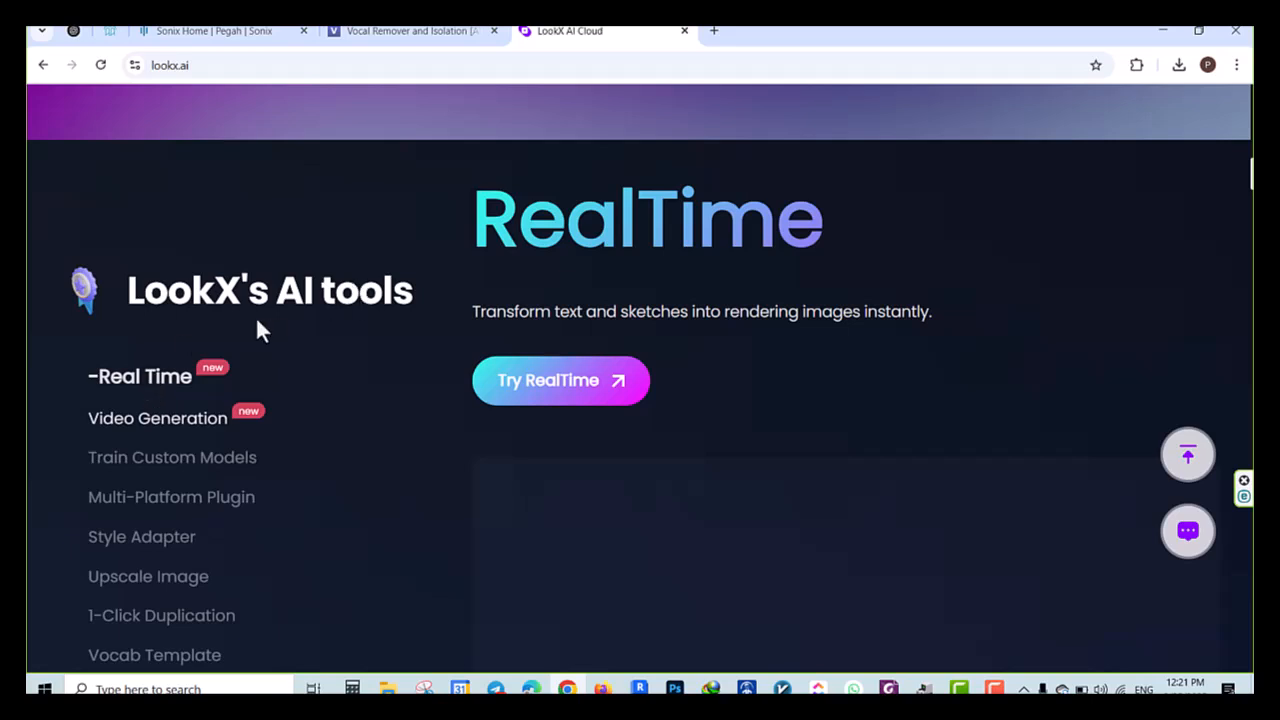
scroll(180, 371, down, 3)
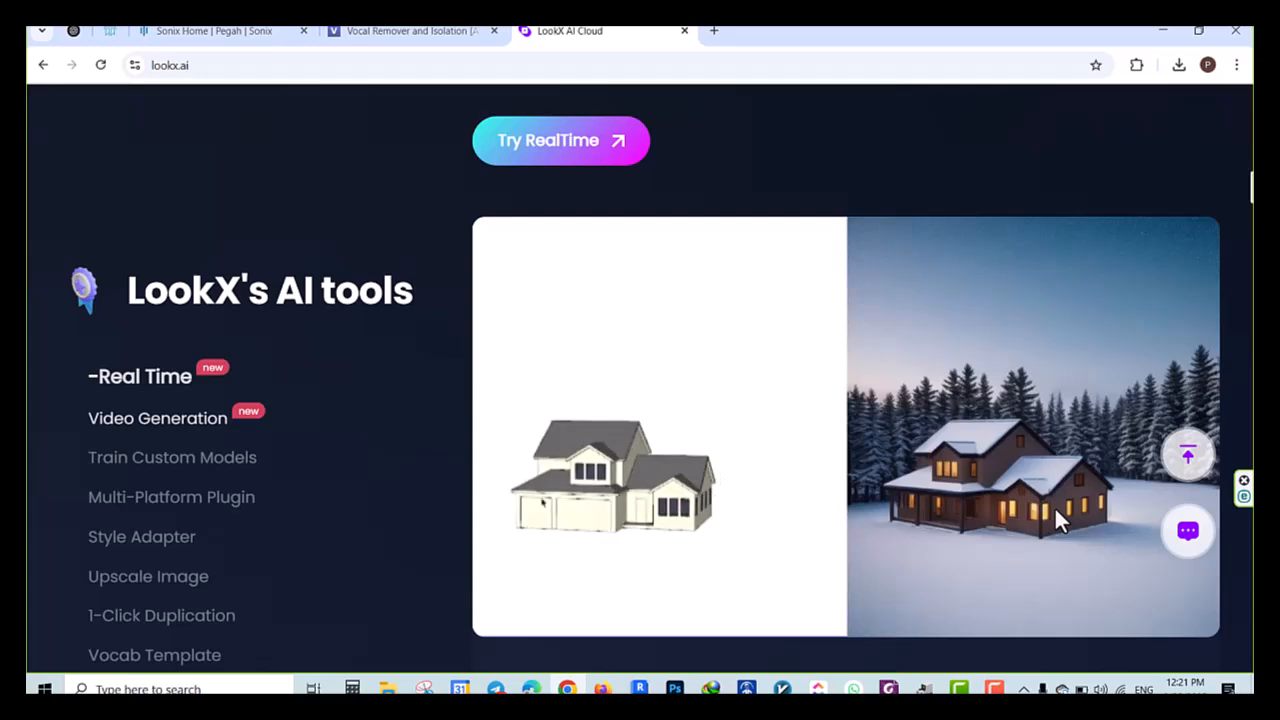
Examine the Train Custom Models and Multi-Platform Plugin sections among LookX's AI tools
click(191, 458)
scroll(570, 473, down, 3)
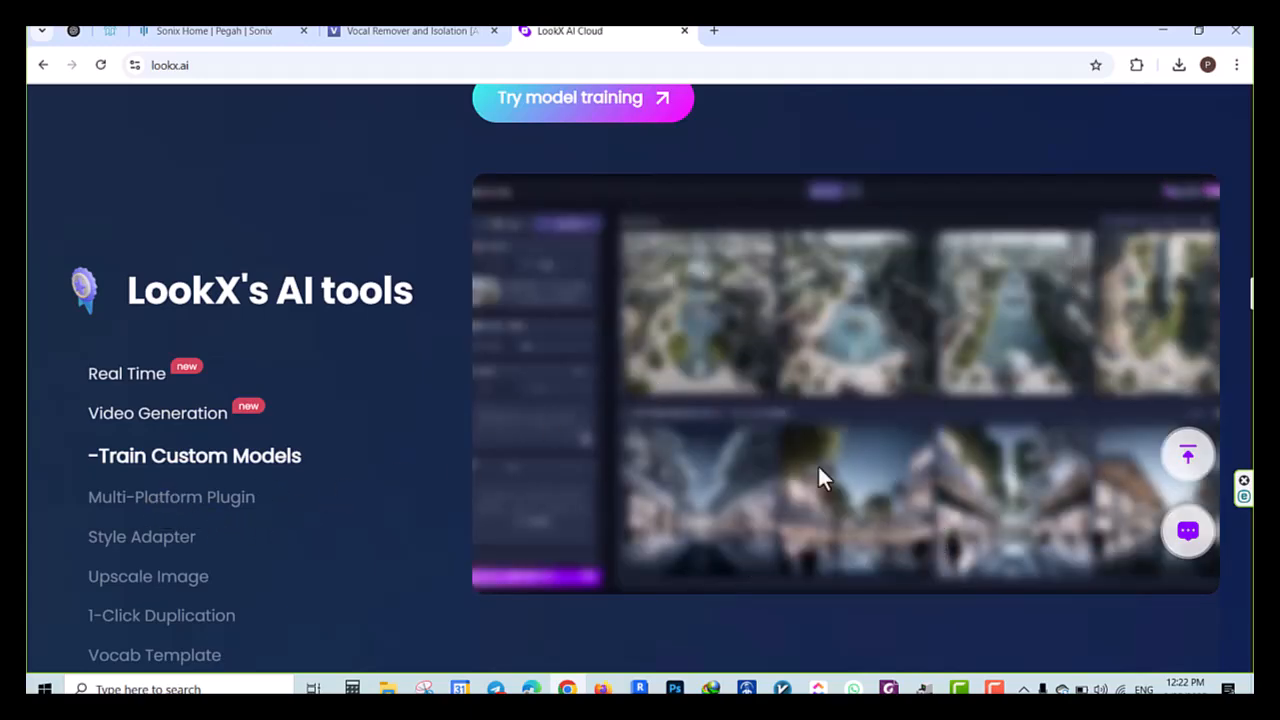
click(150, 500)
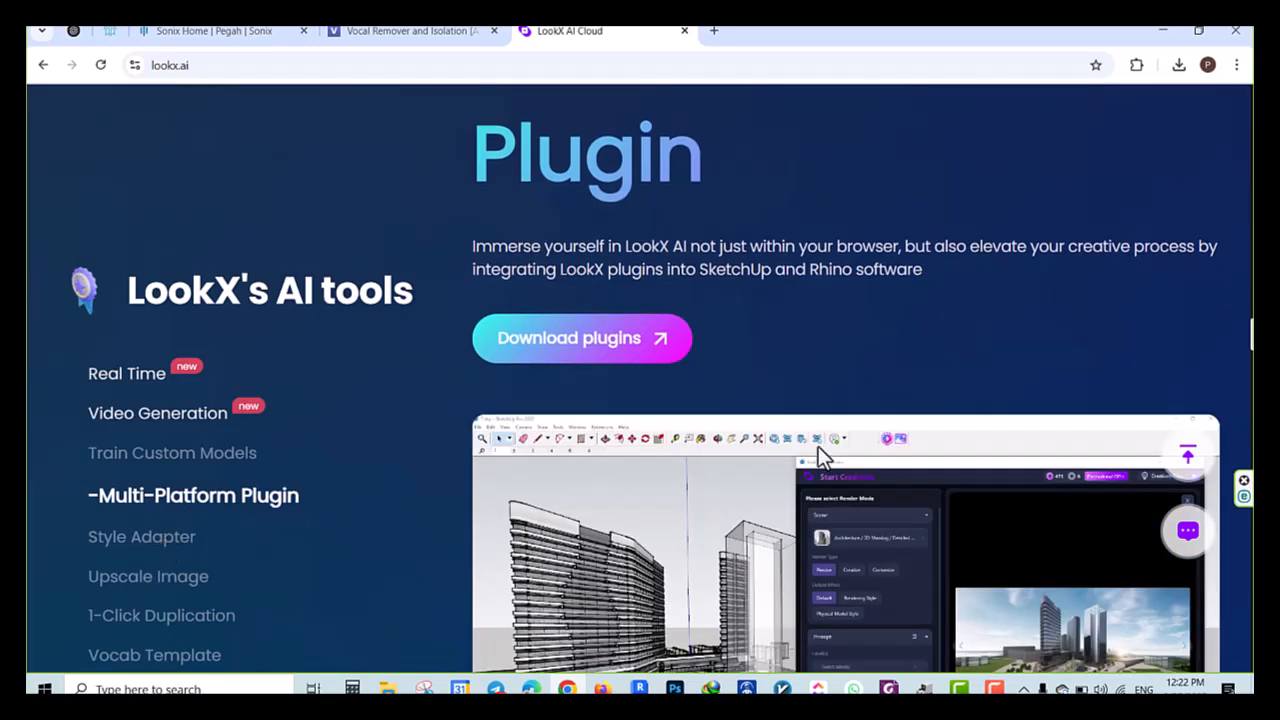
scroll(818, 446, down, 3)
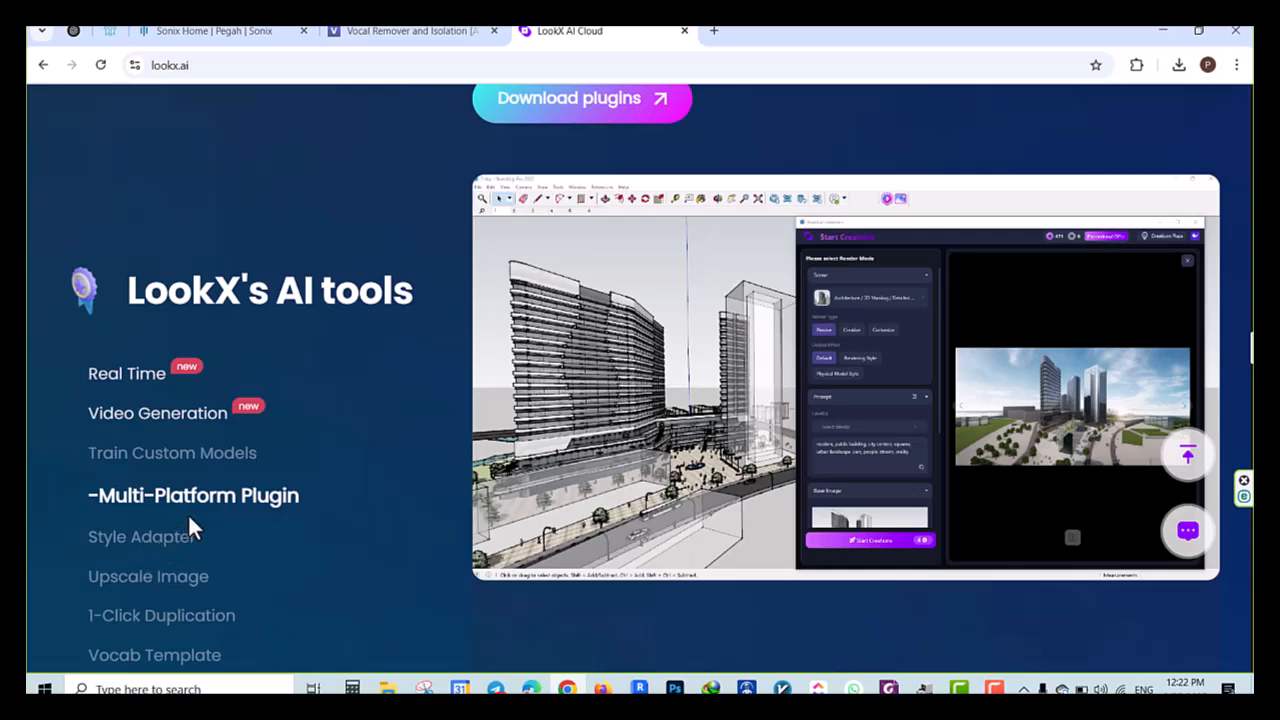
scroll(188, 513, down, 3)
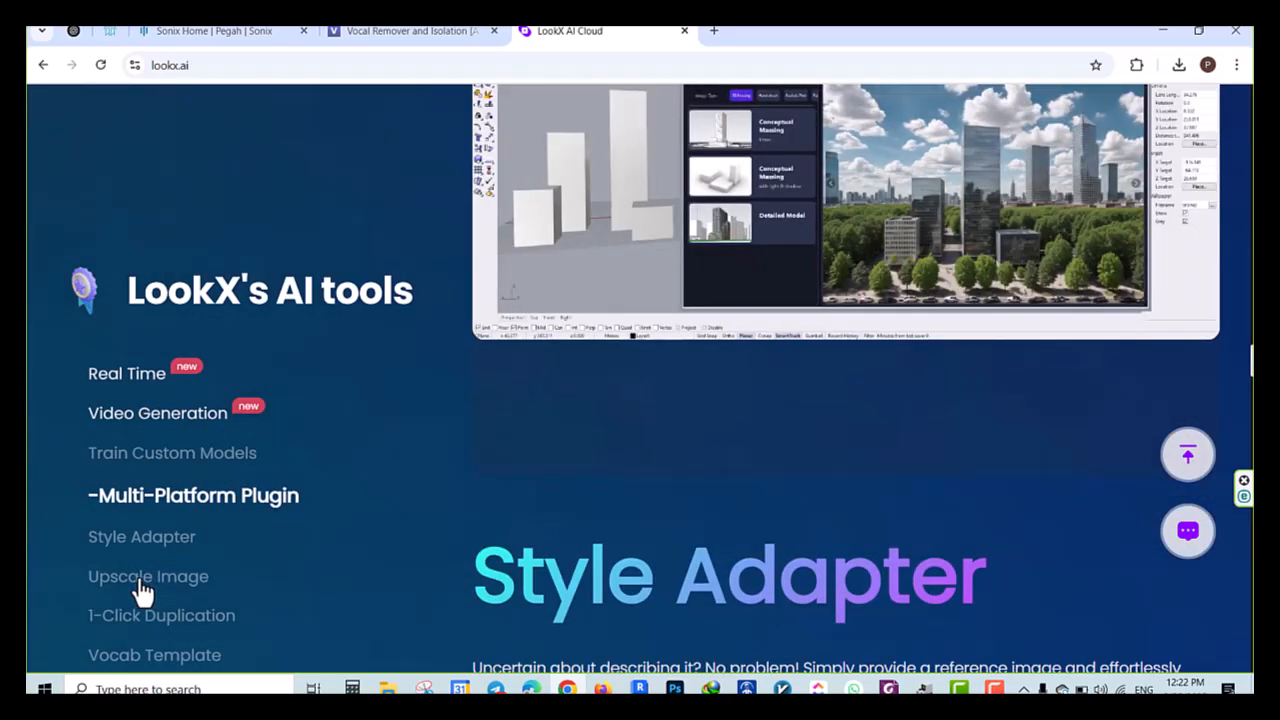
Examine the Upscale Image and 1-Click Duplication sections among LookX's AI tools
click(143, 577)
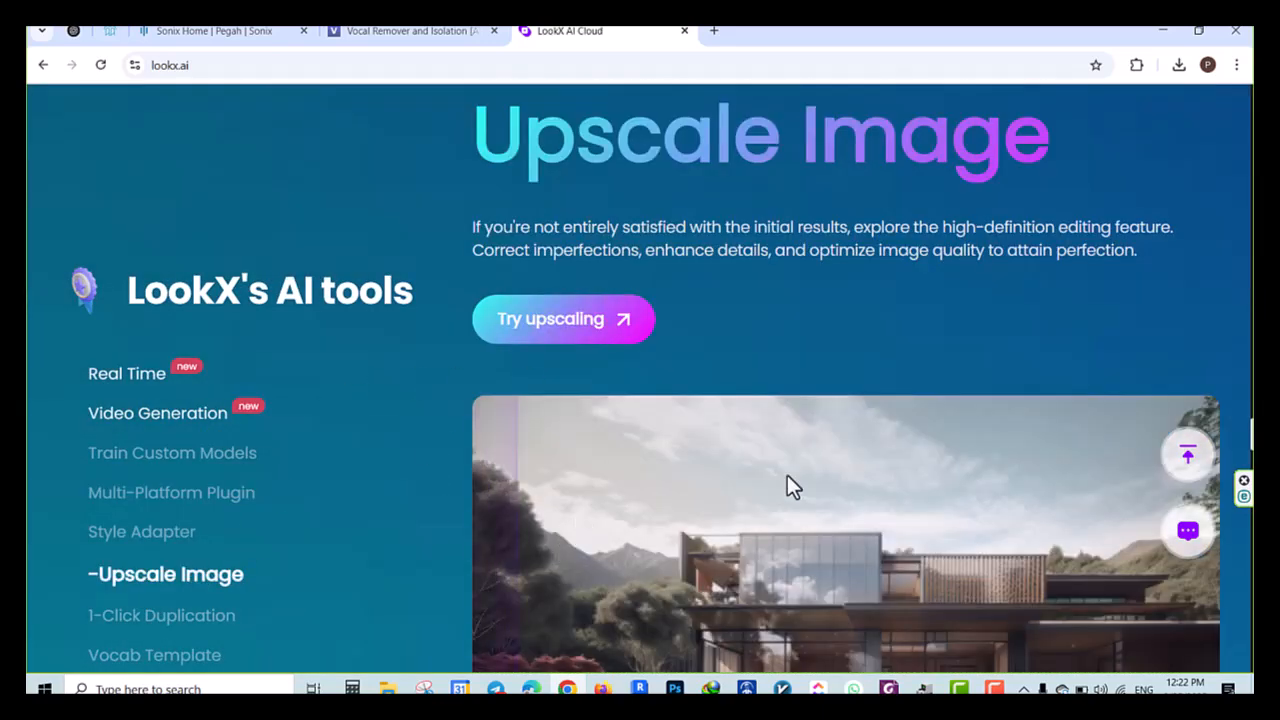
scroll(850, 515, down, 4)
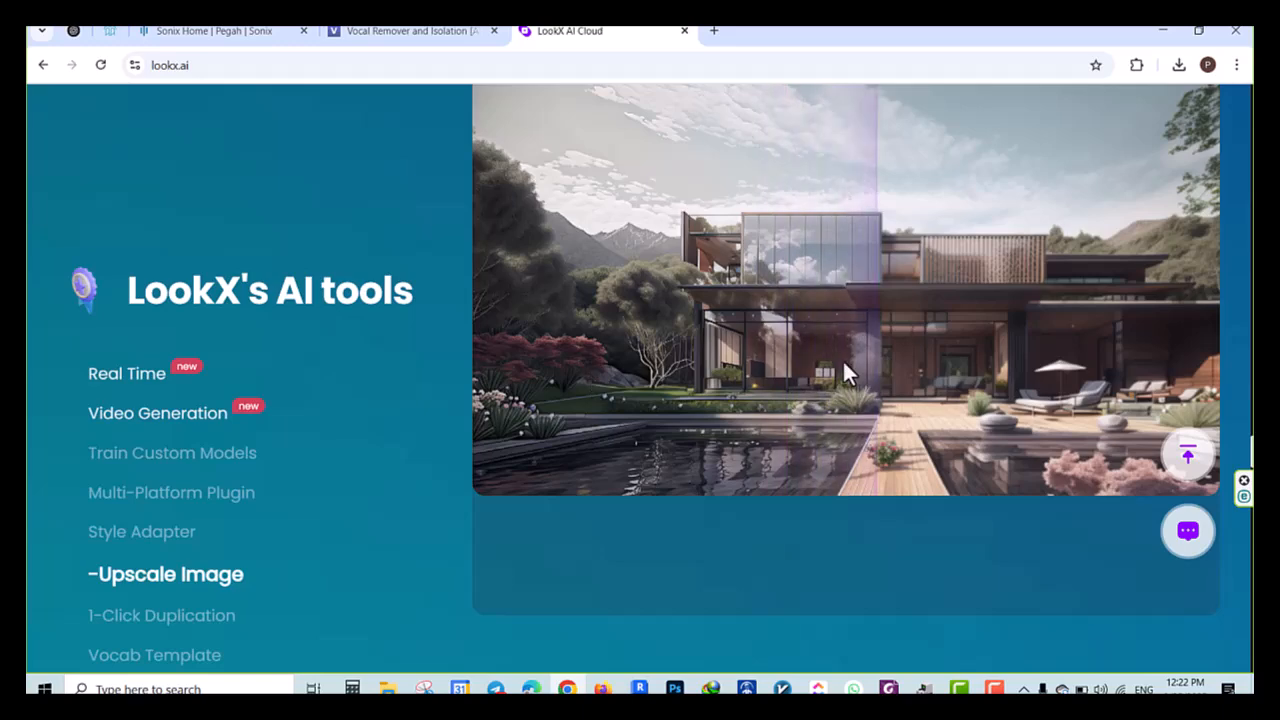
scroll(135, 555, down, 2)
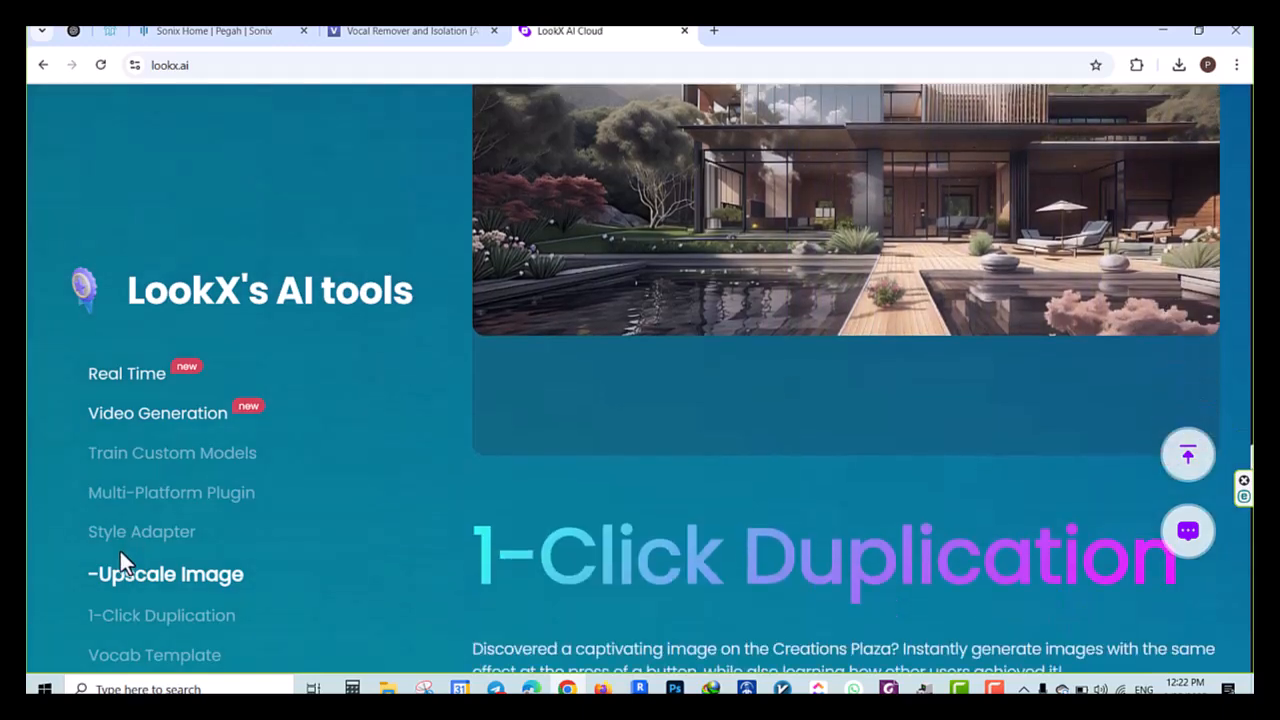
scroll(770, 550, down, 5)
scroll(755, 562, down, 7)
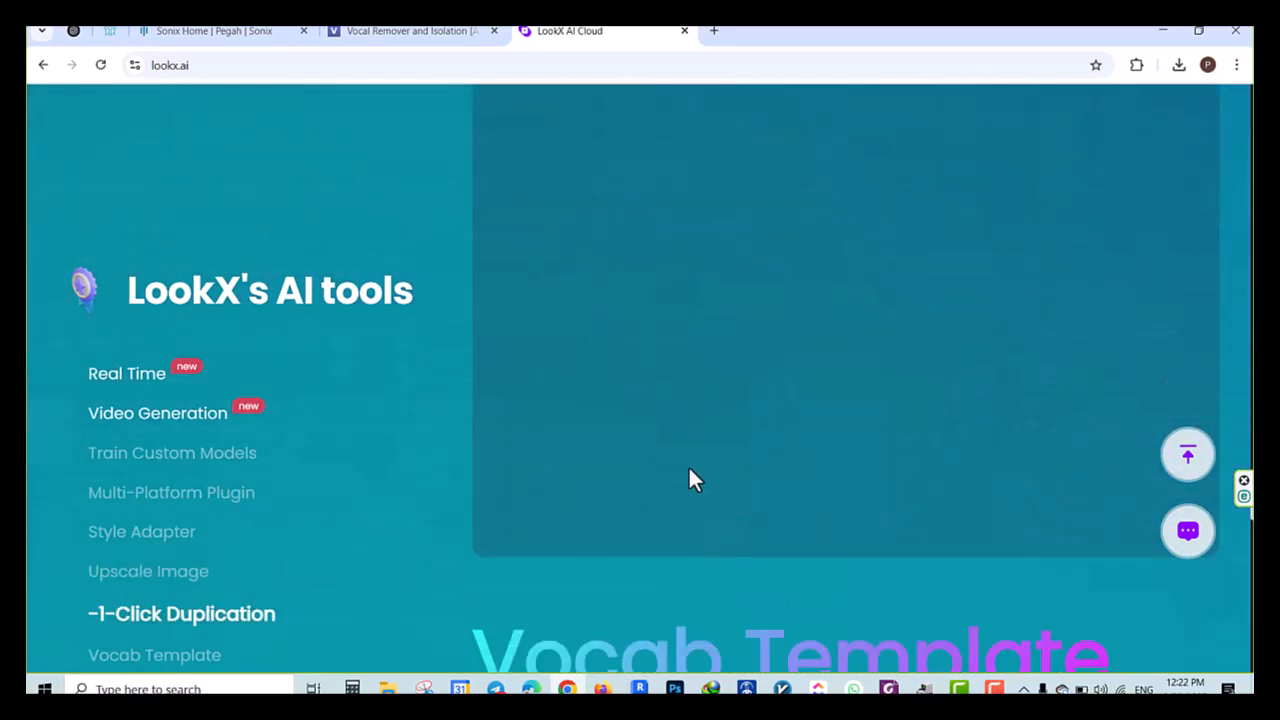
scroll(915, 495, up, 2)
scroll(903, 482, up, 3)
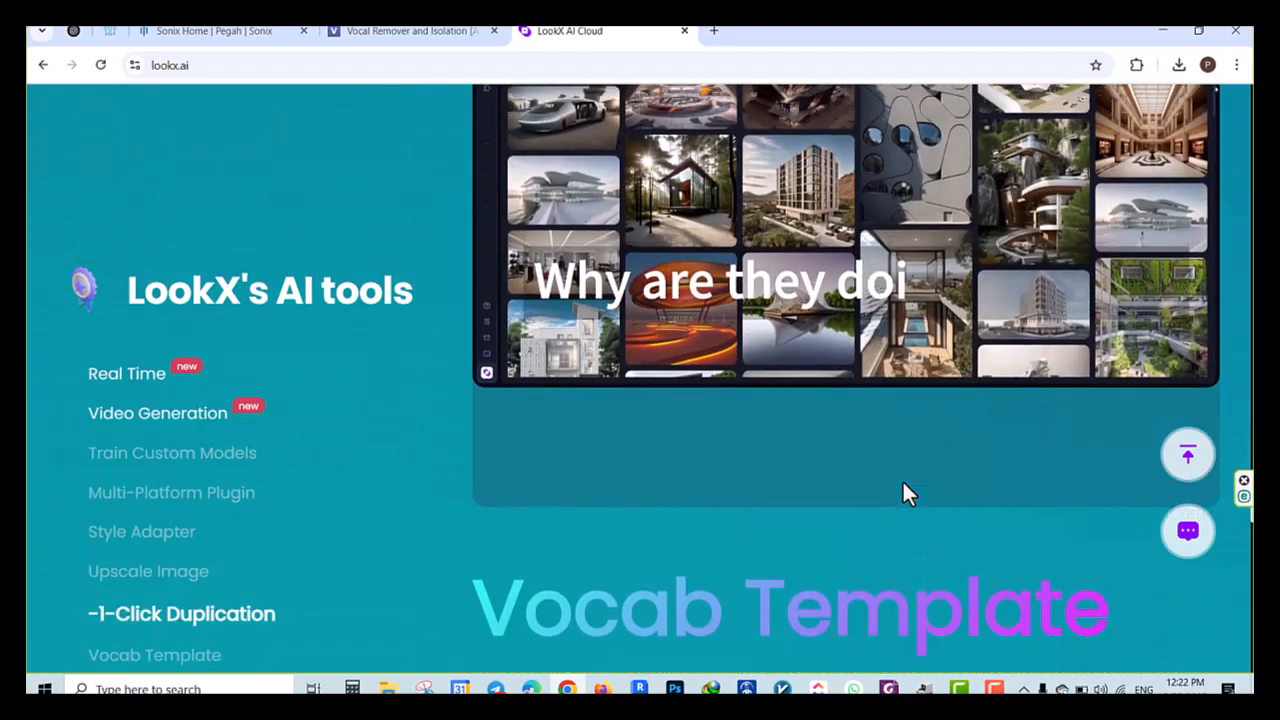
Review the Vocab Template and prompt generation sections, and return to Train Custom Models
scroll(903, 484, down, 9)
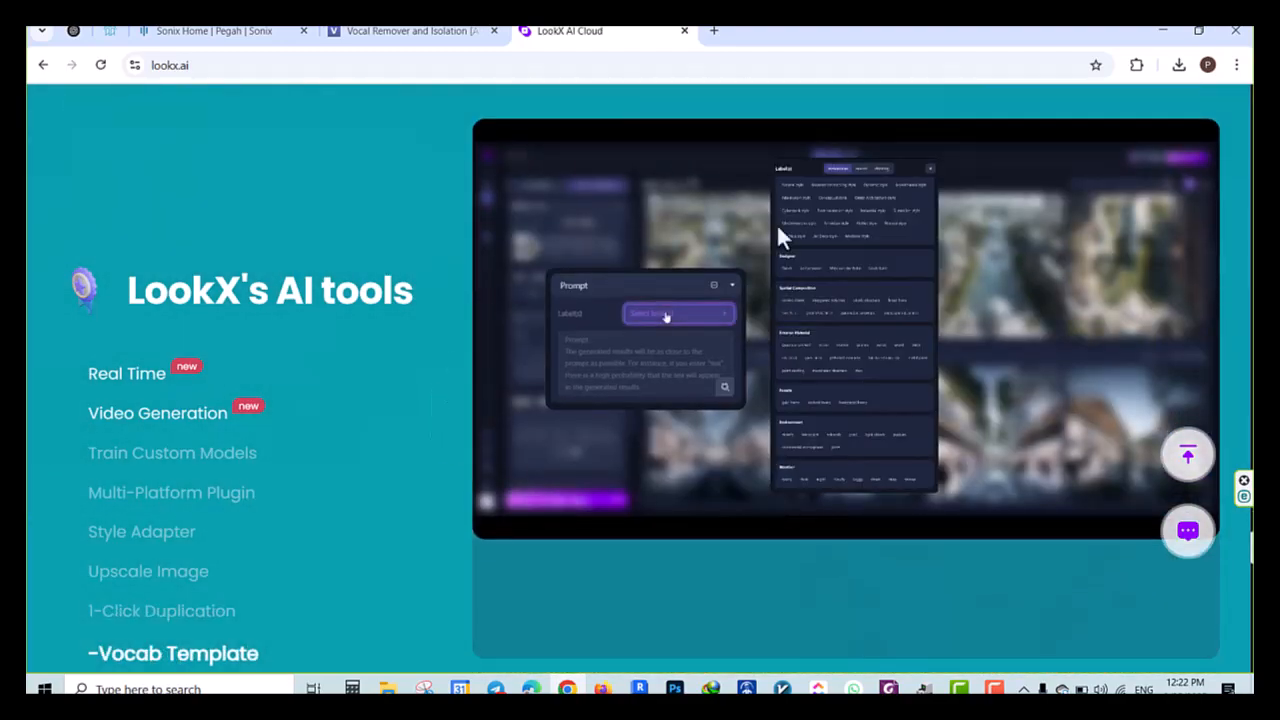
scroll(797, 590, down, 7)
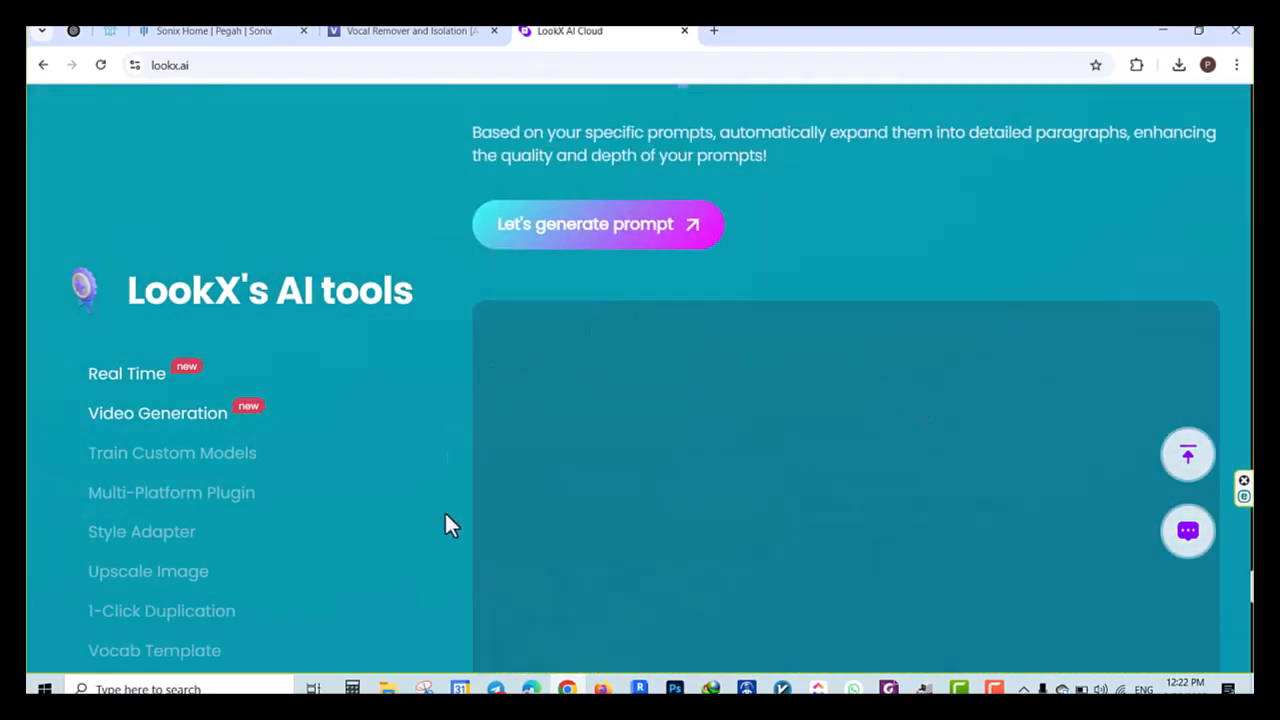
scroll(1119, 521, up, 10)
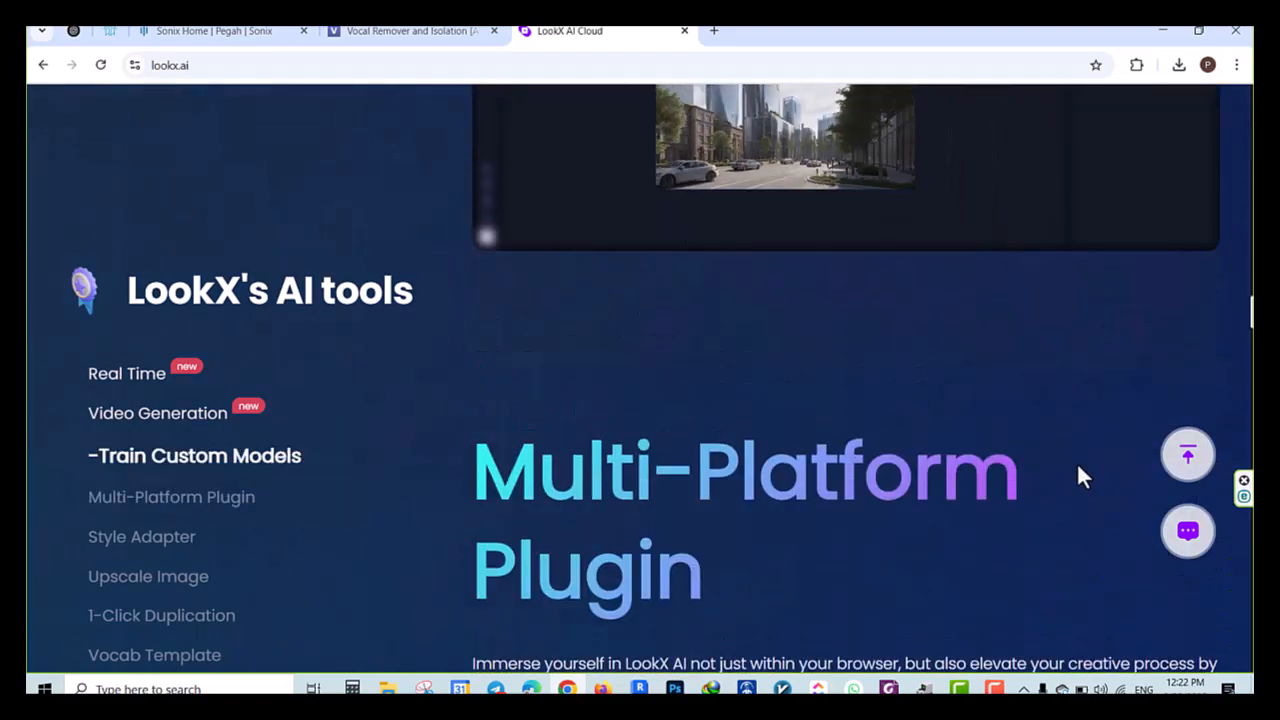
scroll(1078, 468, up, 4)
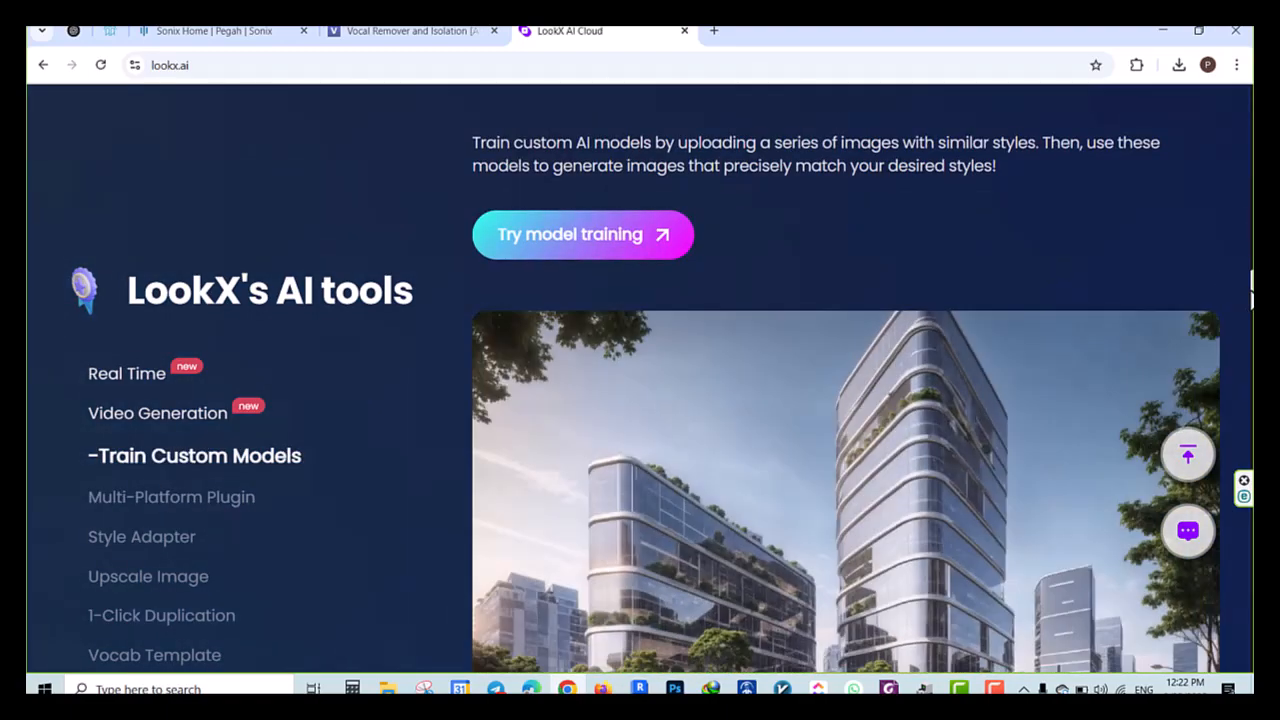
Open the LookX pricing page and compare the Basic, monthly and annual plans for individuals
scroll(640, 380, up, 10)
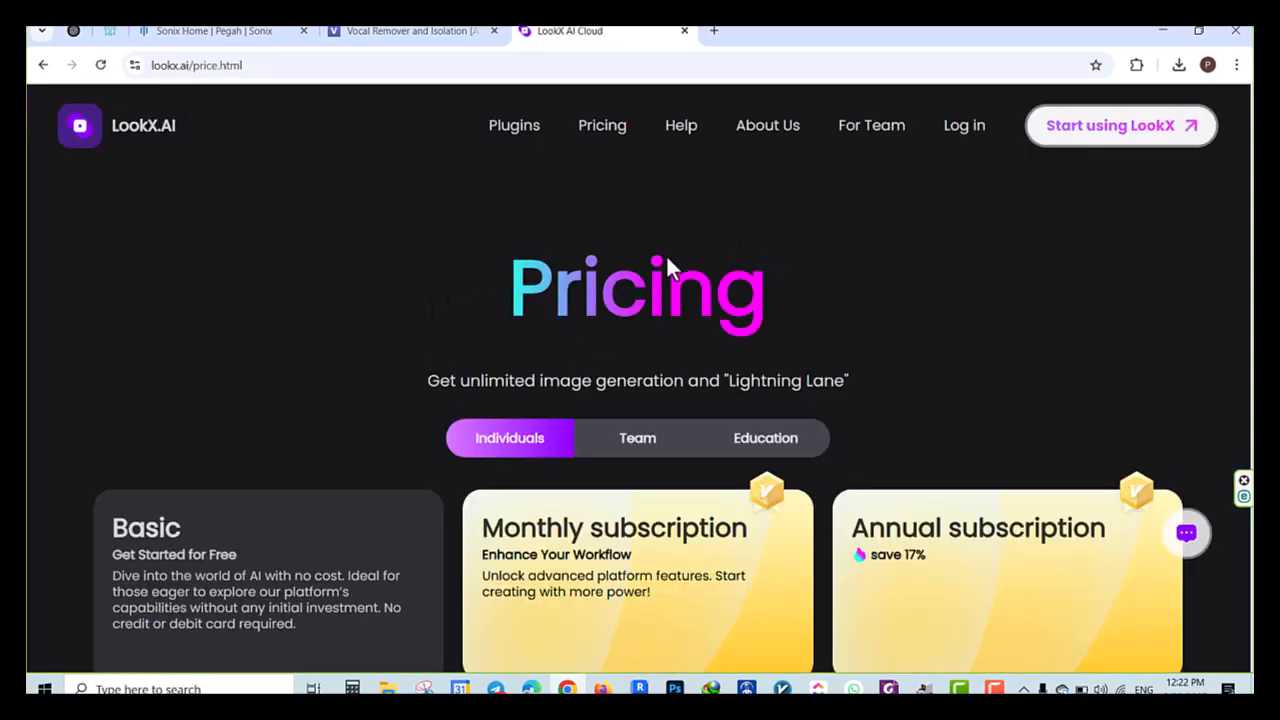
scroll(231, 397, down, 5)
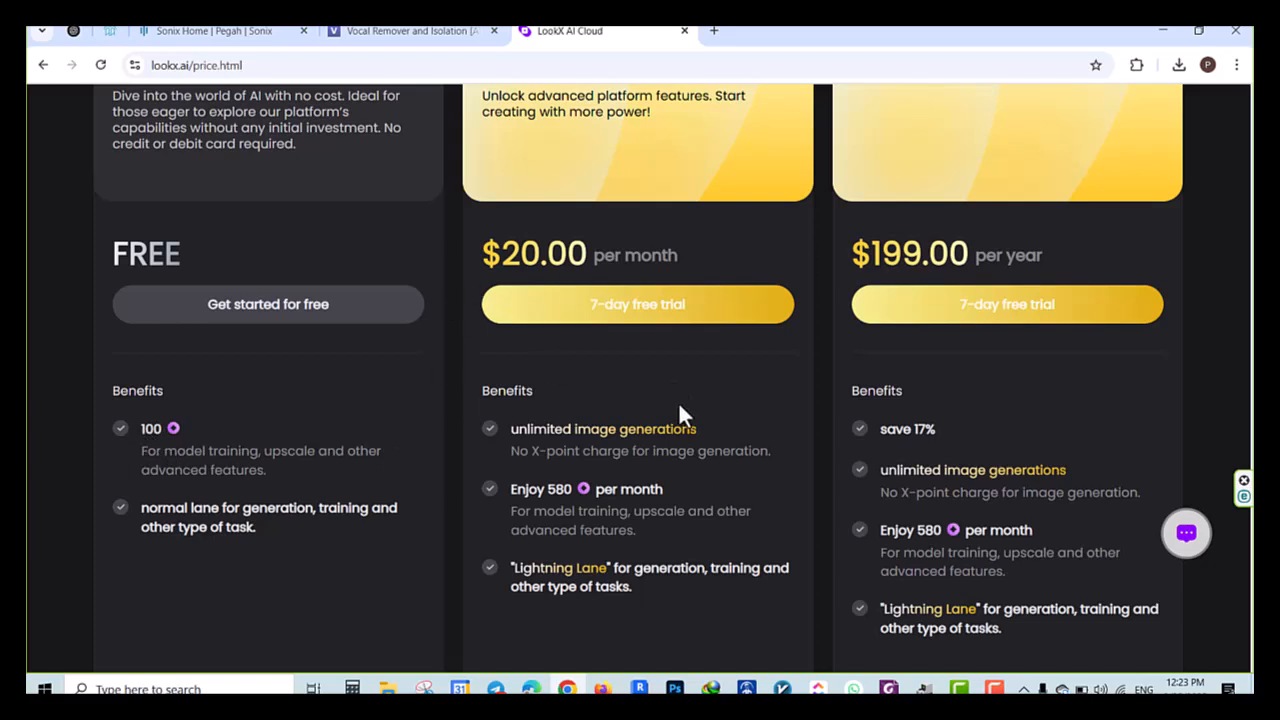
scroll(509, 262, up, 1)
scroll(526, 294, up, 1)
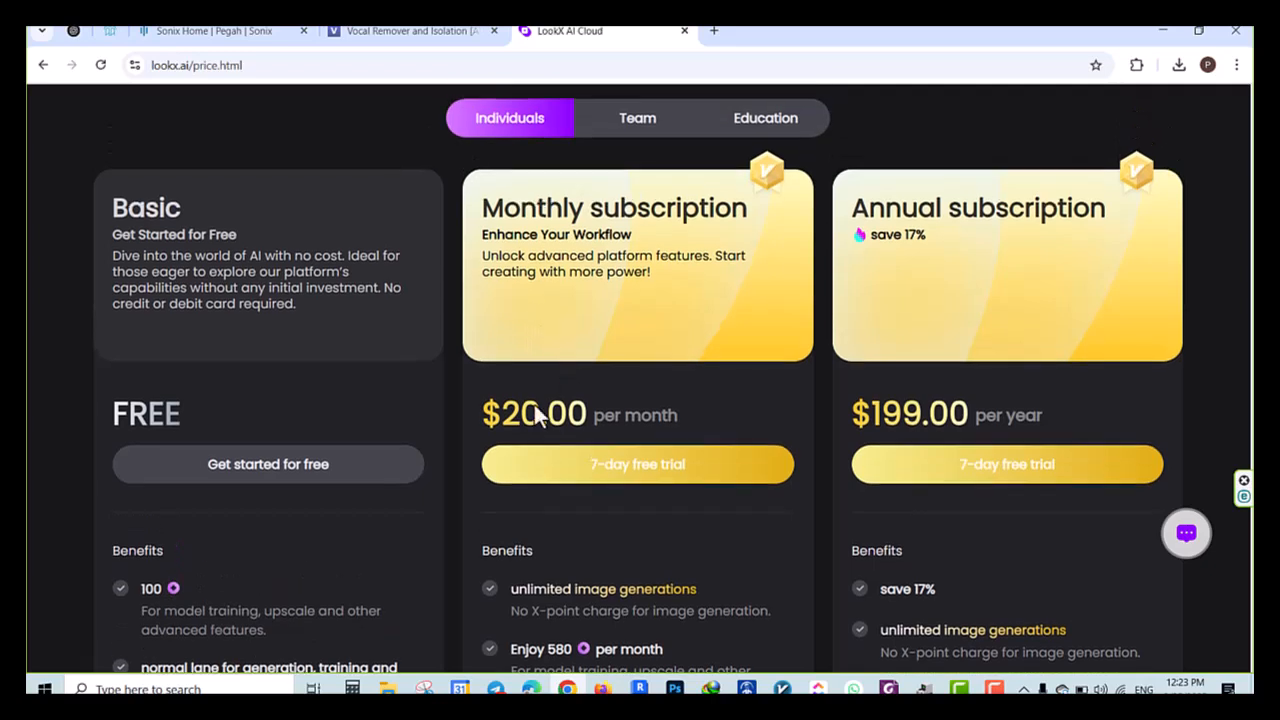
scroll(560, 400, down, 1)
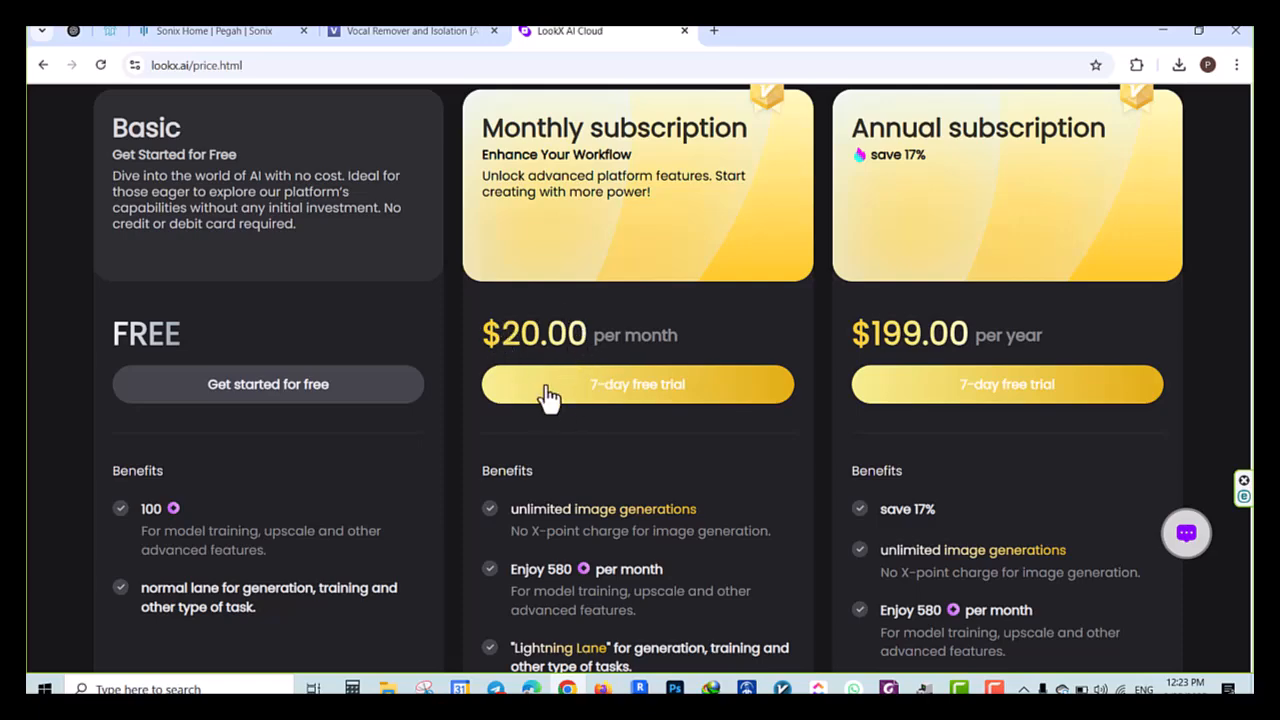
scroll(519, 299, up, 4)
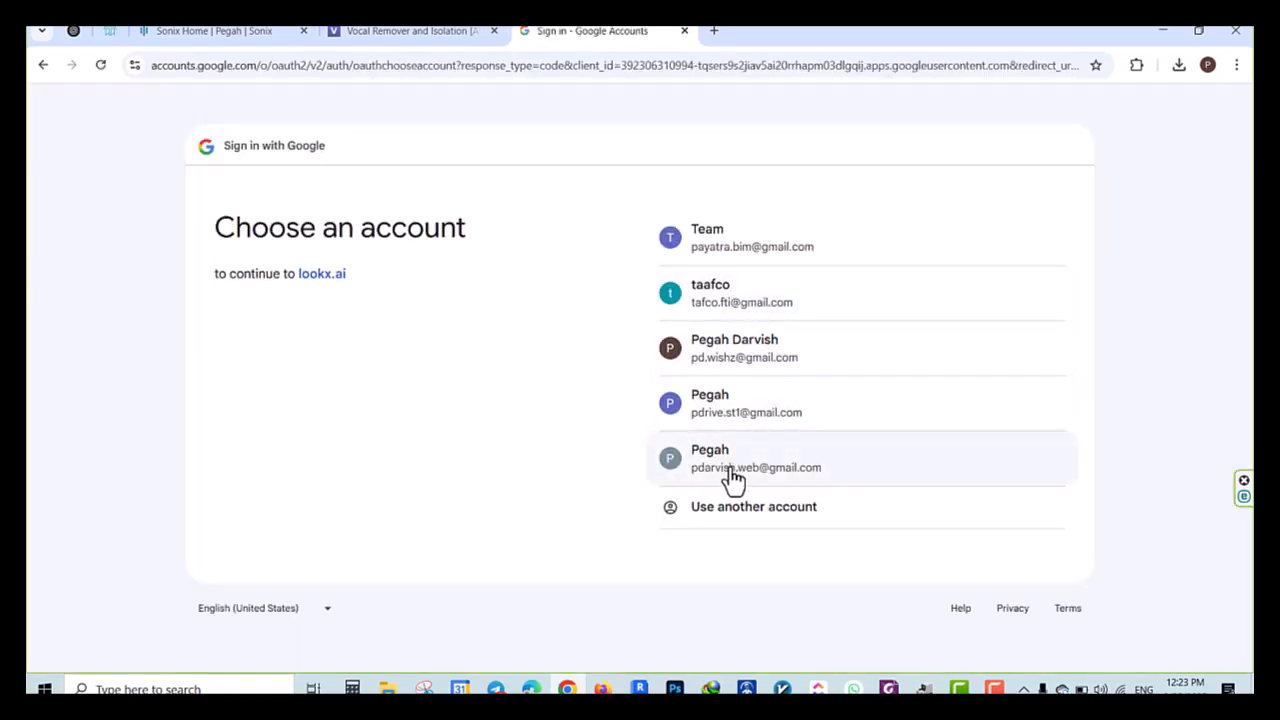
Sign in to lookx.ai with the chosen Google account and approve sharing the profile details
click(731, 480)
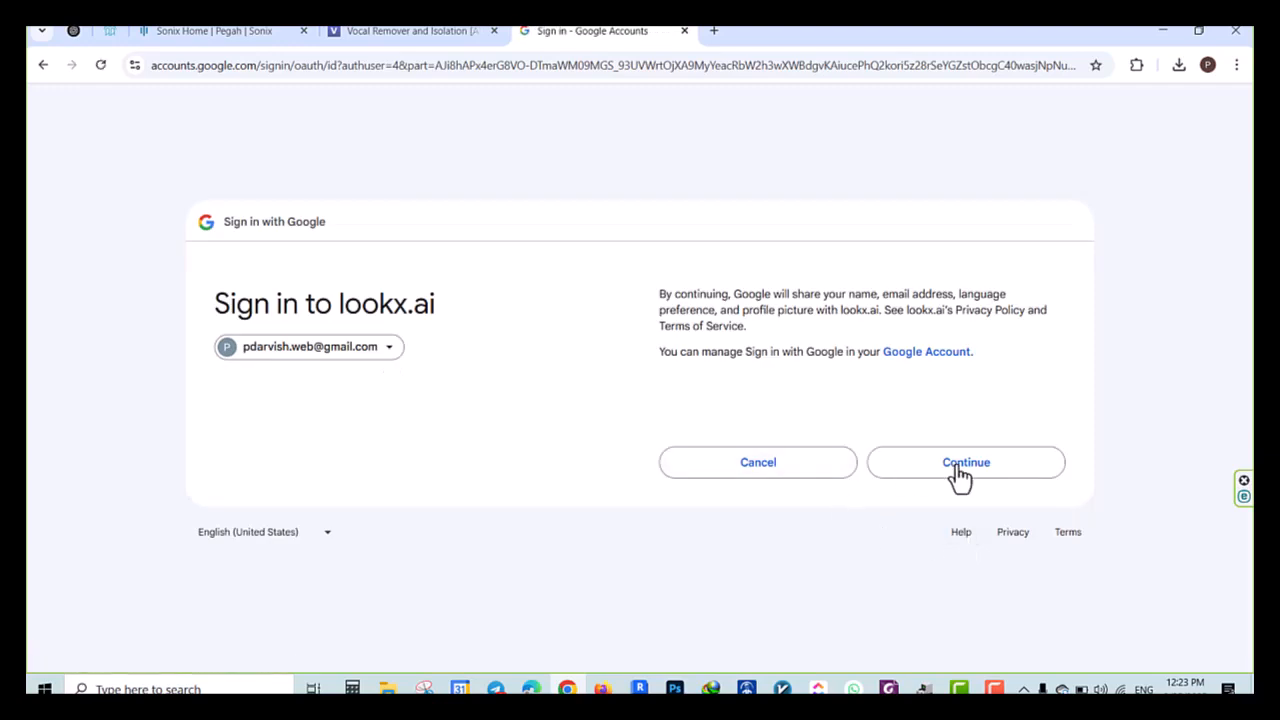
click(956, 466)
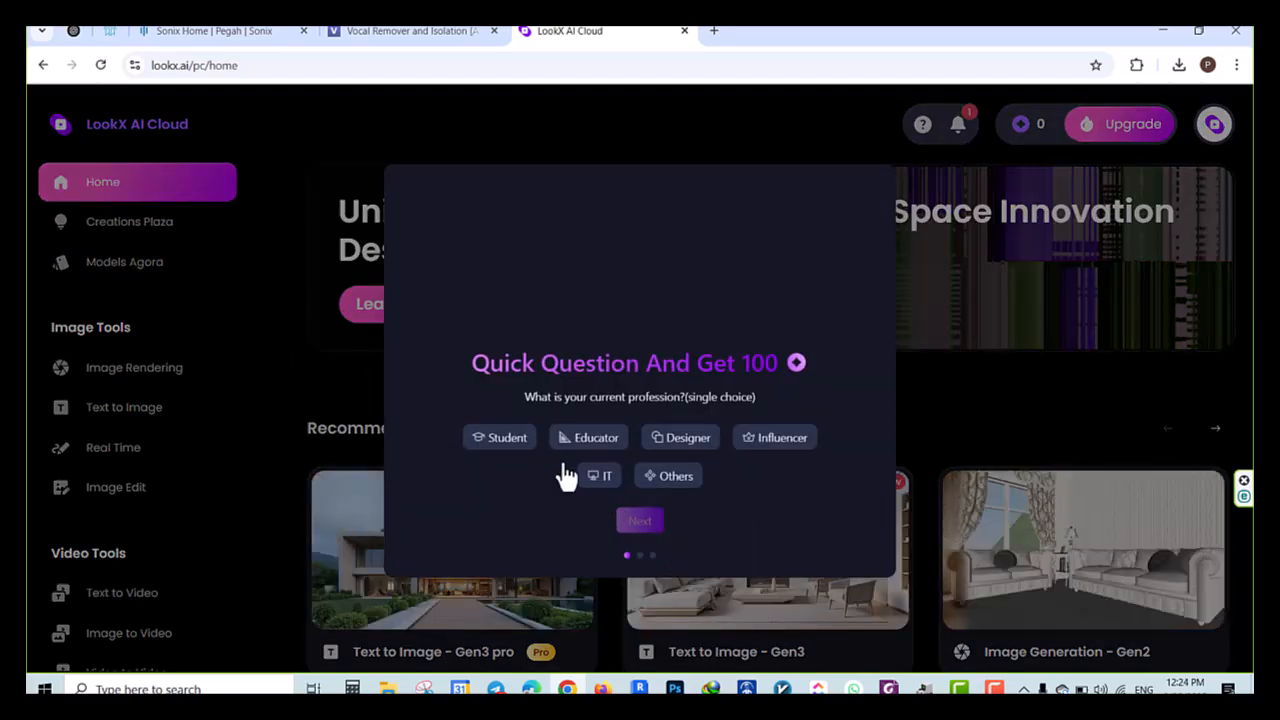
Answer the welcome survey with Educator, Architecture, Linkedin and YouTube, submit it, and dismiss the introductory text-description screen
click(597, 438)
click(640, 520)
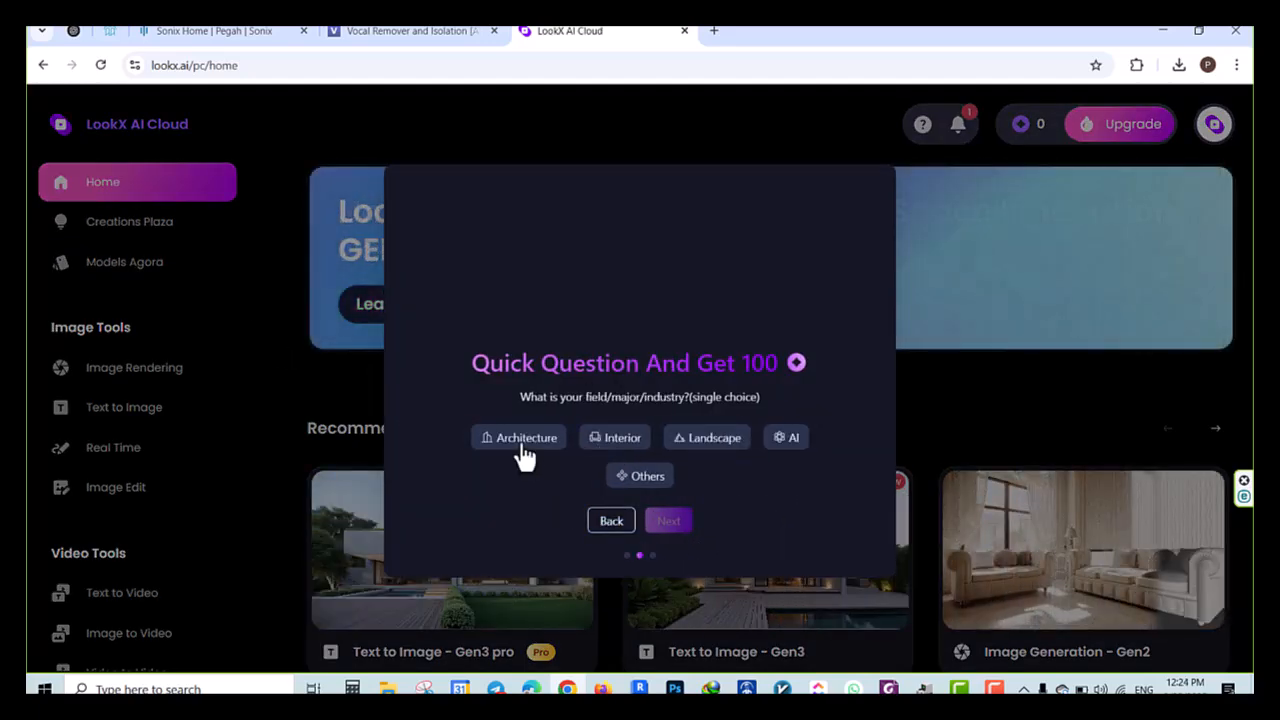
click(524, 440)
click(668, 520)
click(600, 437)
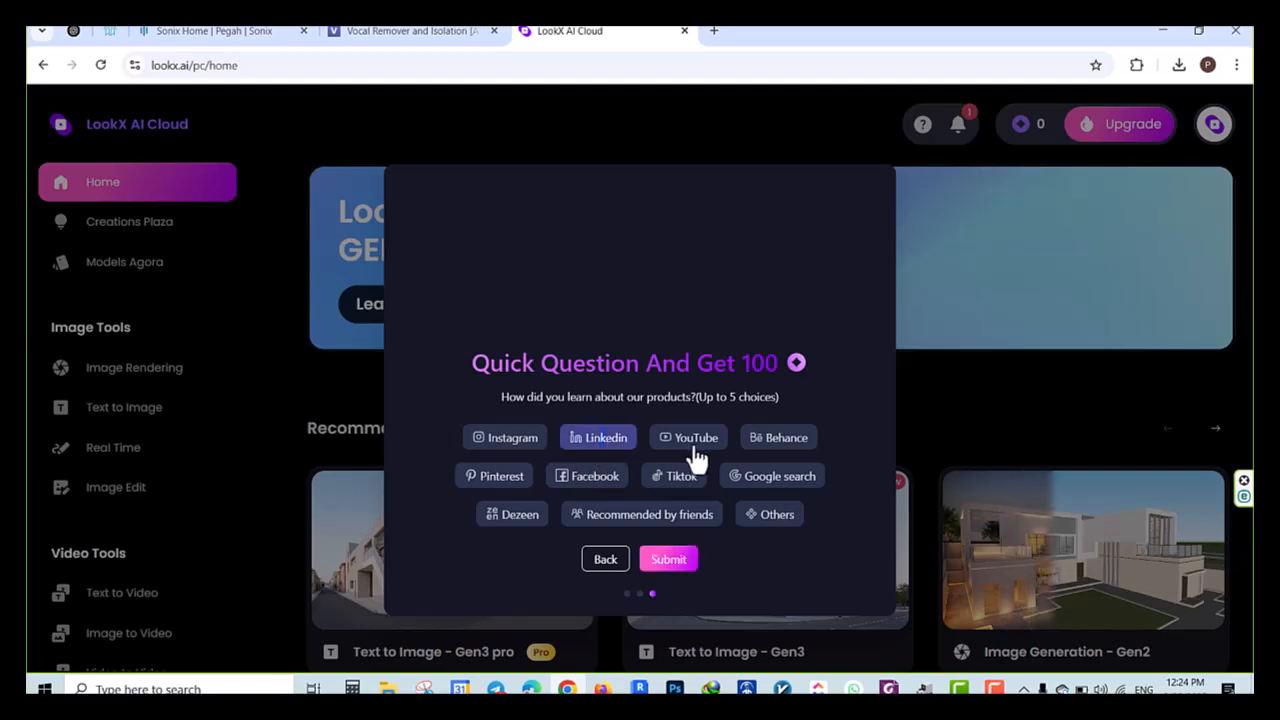
click(694, 437)
click(668, 560)
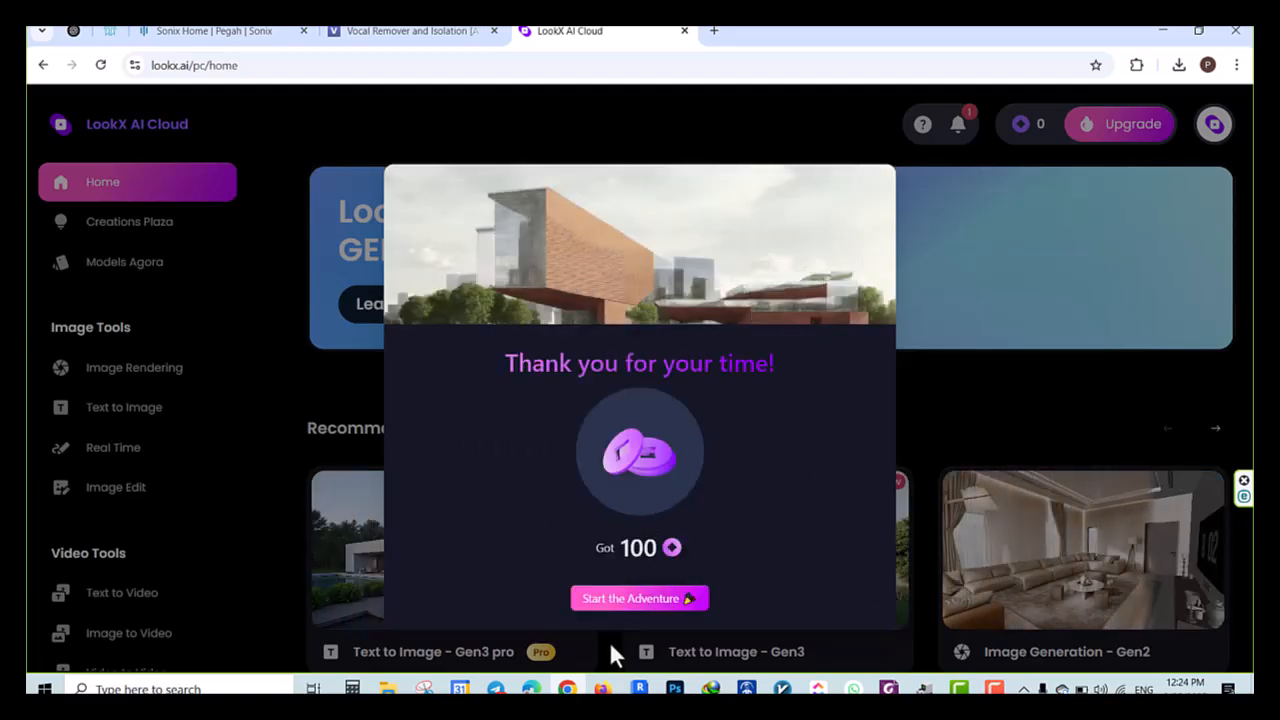
click(640, 598)
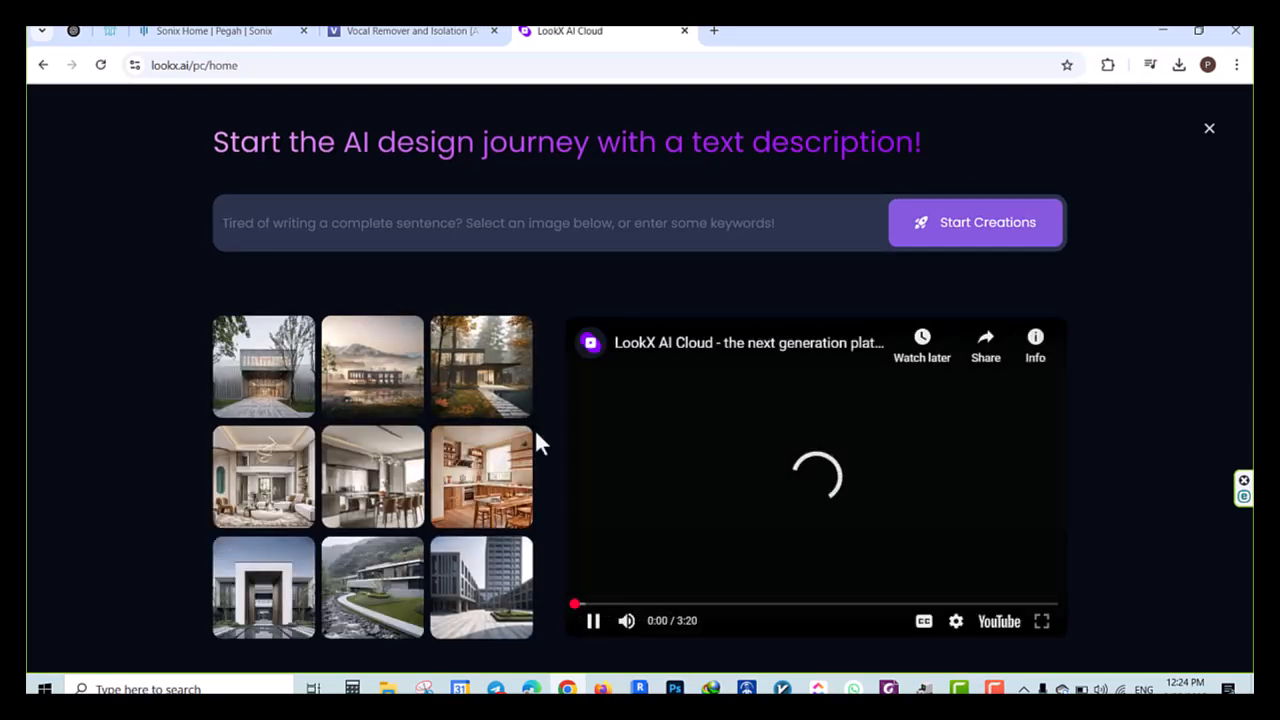
click(1210, 129)
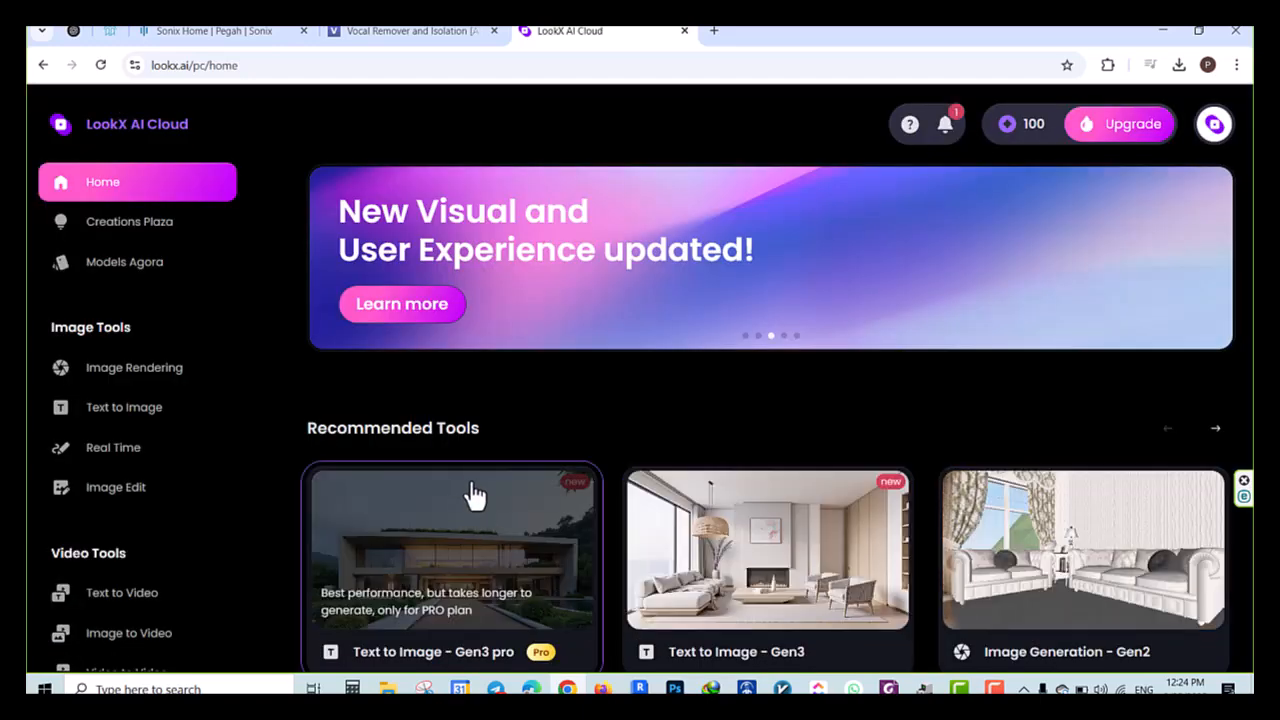
Open the Image Generation - Gen2 tool and upload ddd.JPG from New folder on the Desktop as the base image
scroll(514, 409, down, 3)
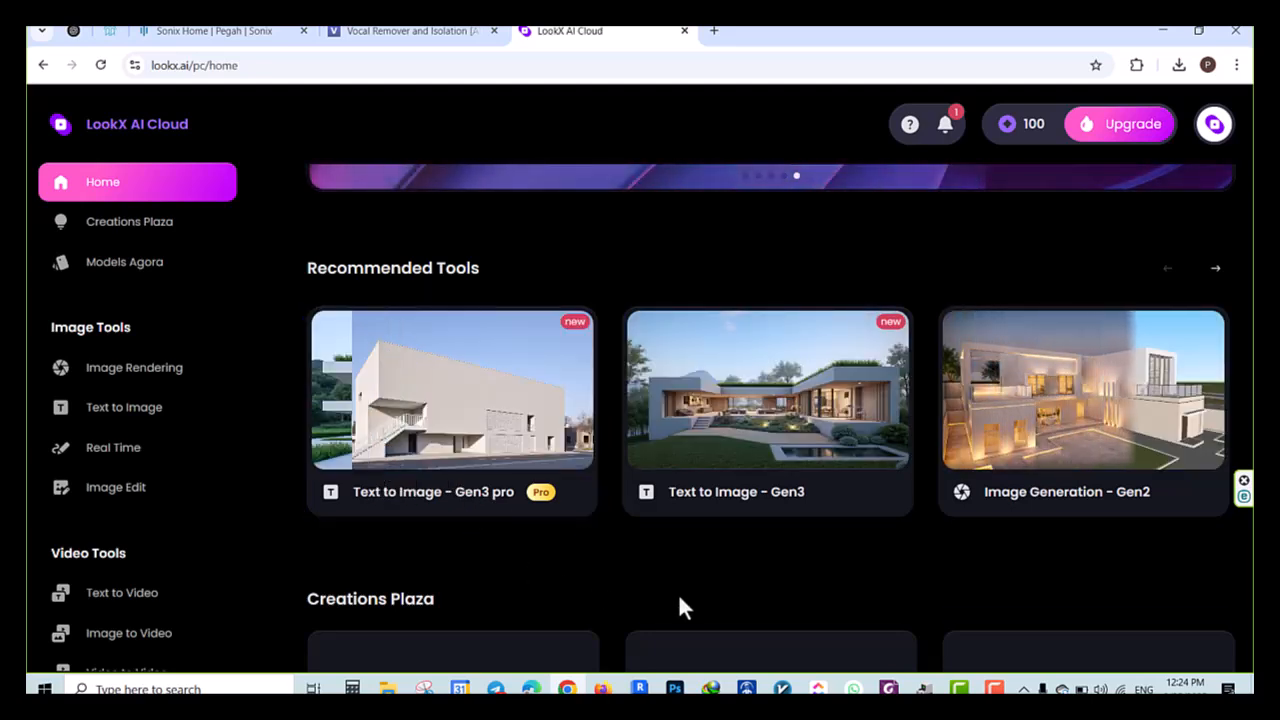
click(1063, 405)
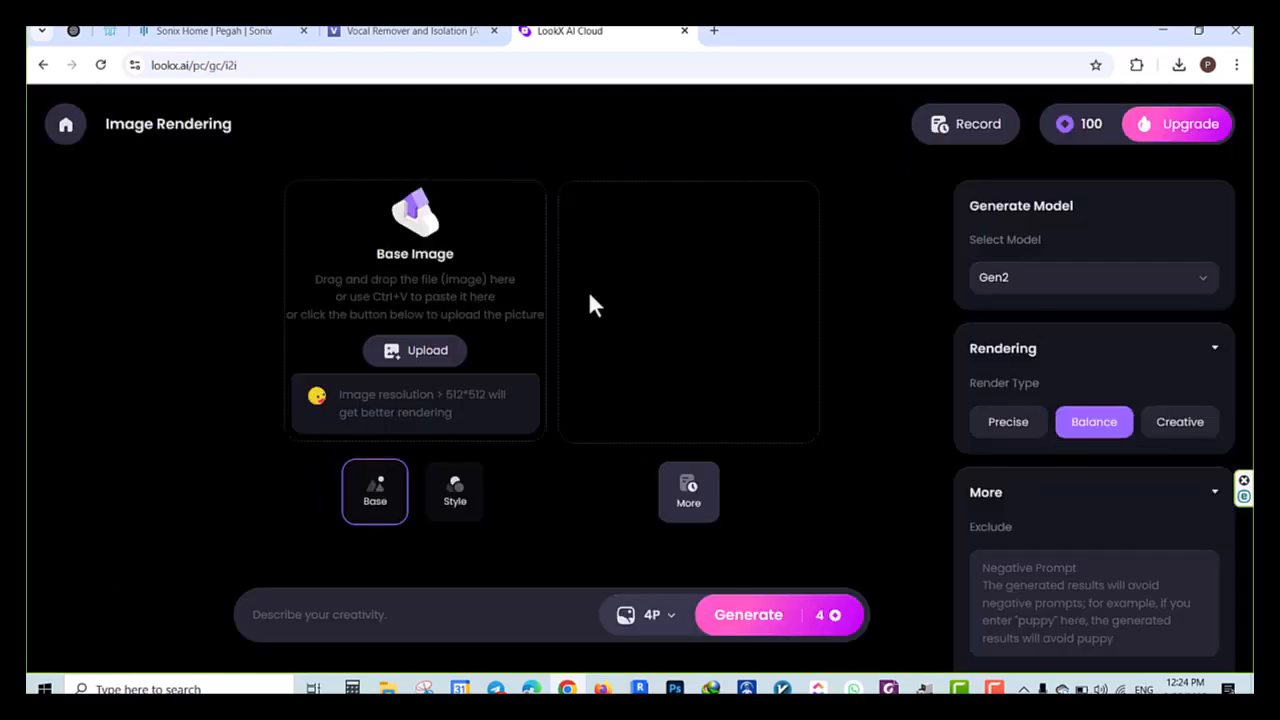
click(416, 361)
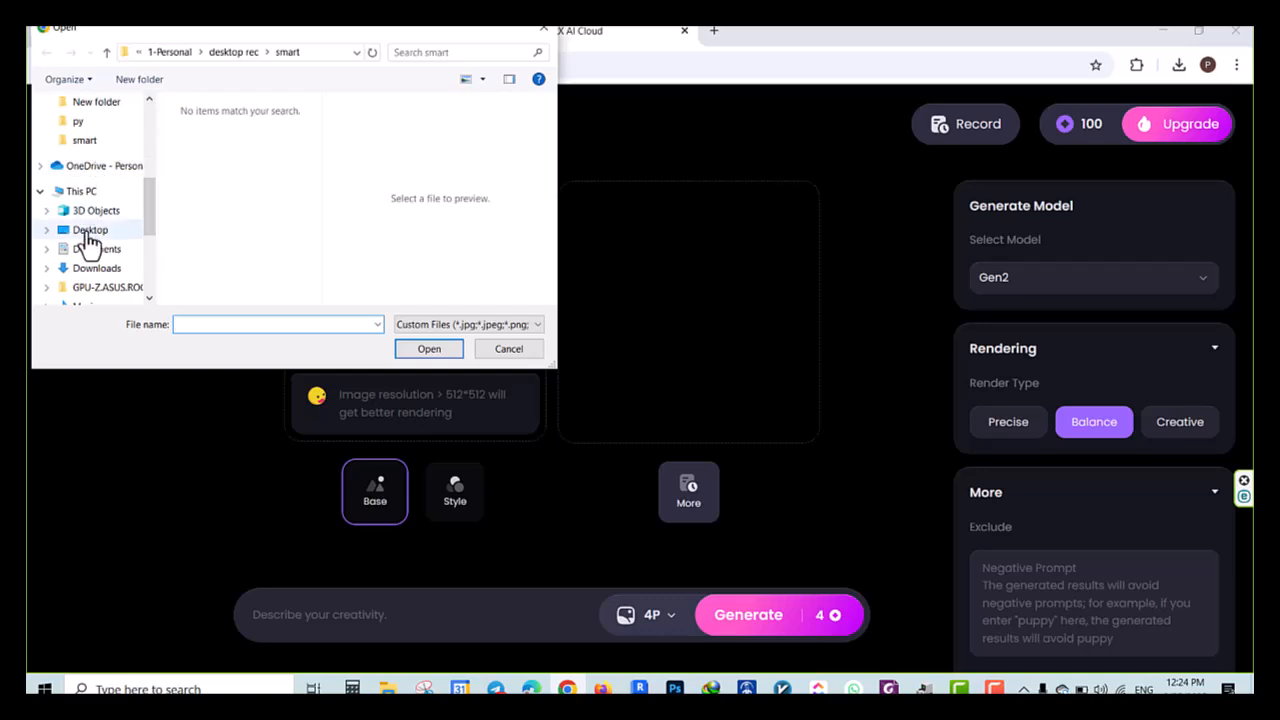
click(88, 232)
double_click(222, 180)
click(212, 232)
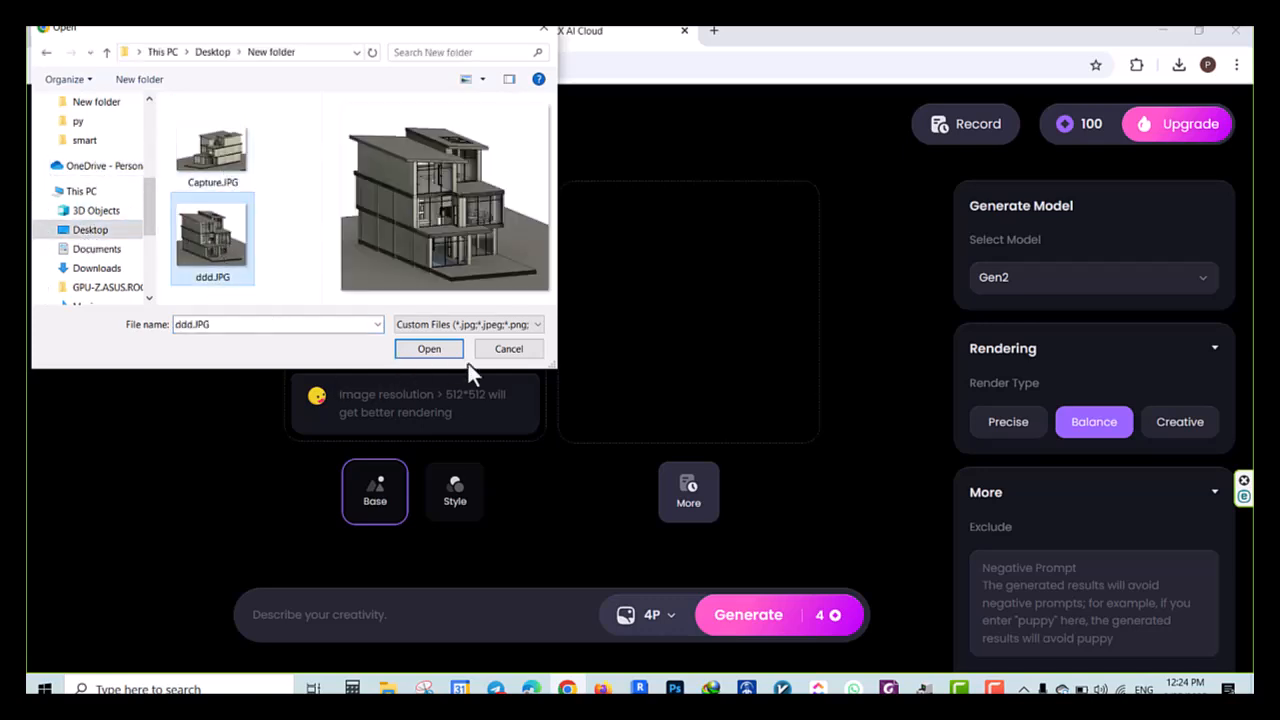
click(429, 348)
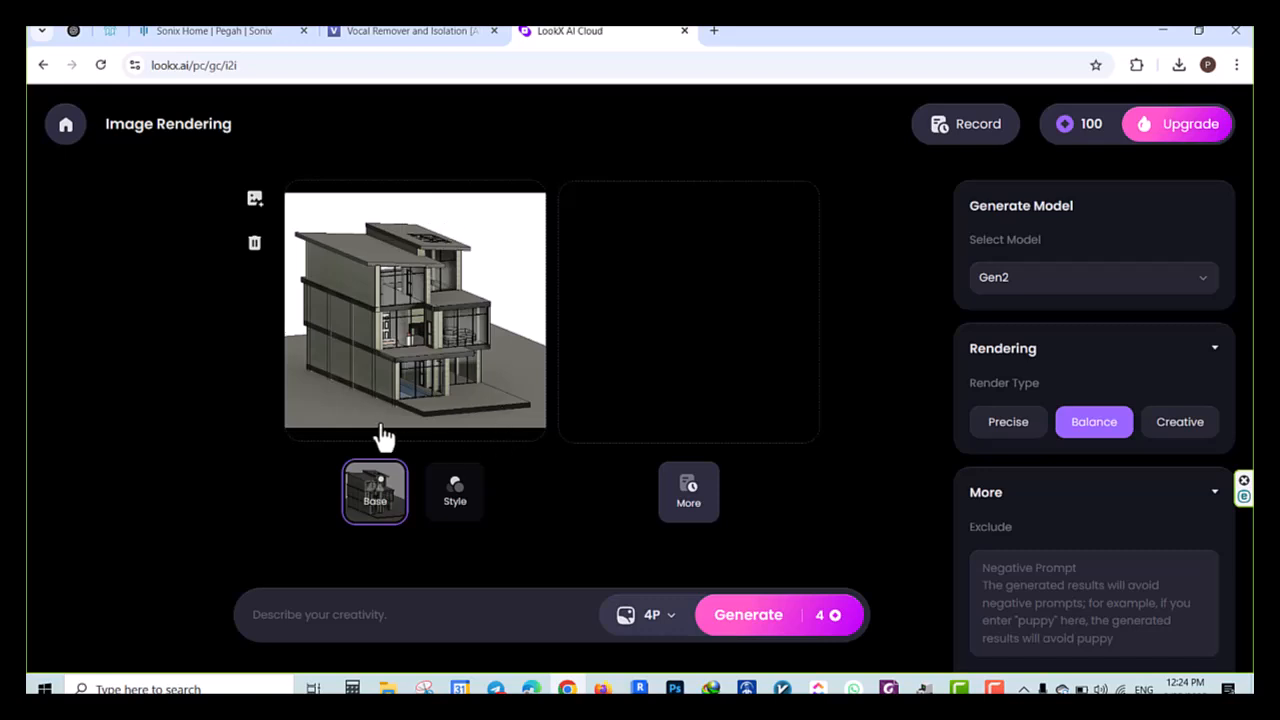
Open the LookX style library for the style reference and browse the exterior residential and office building styles
click(458, 502)
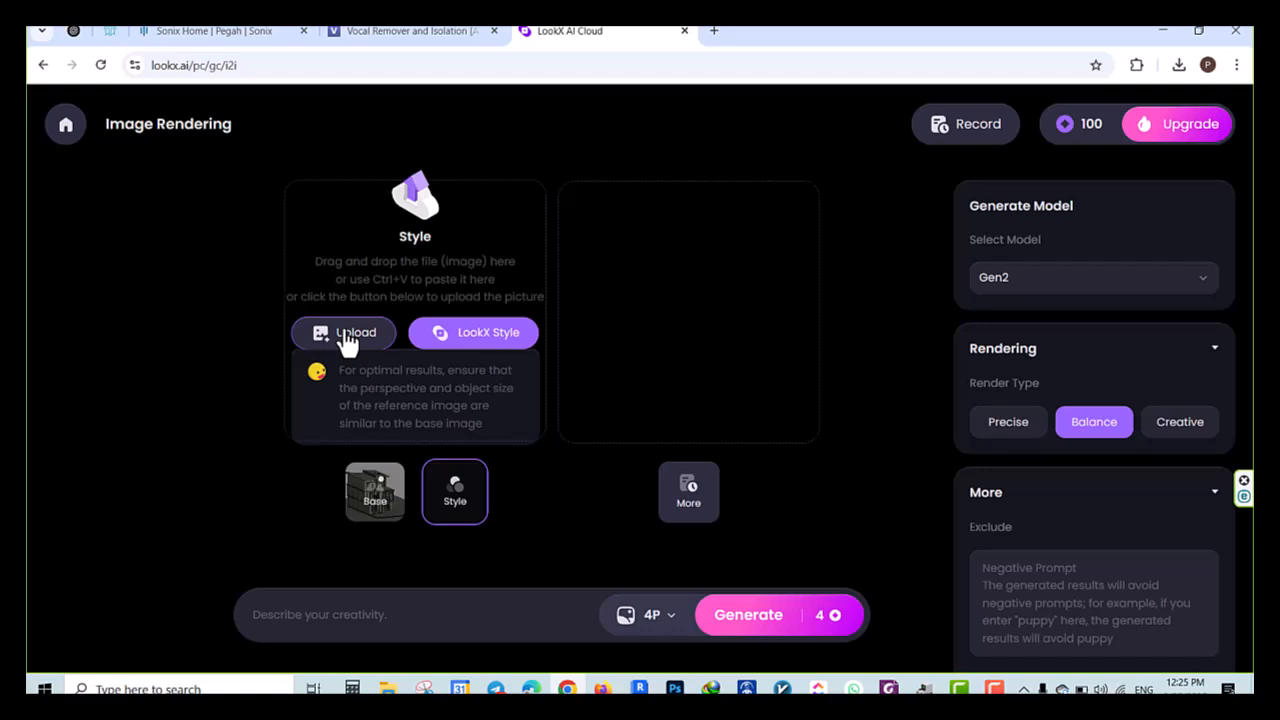
click(484, 340)
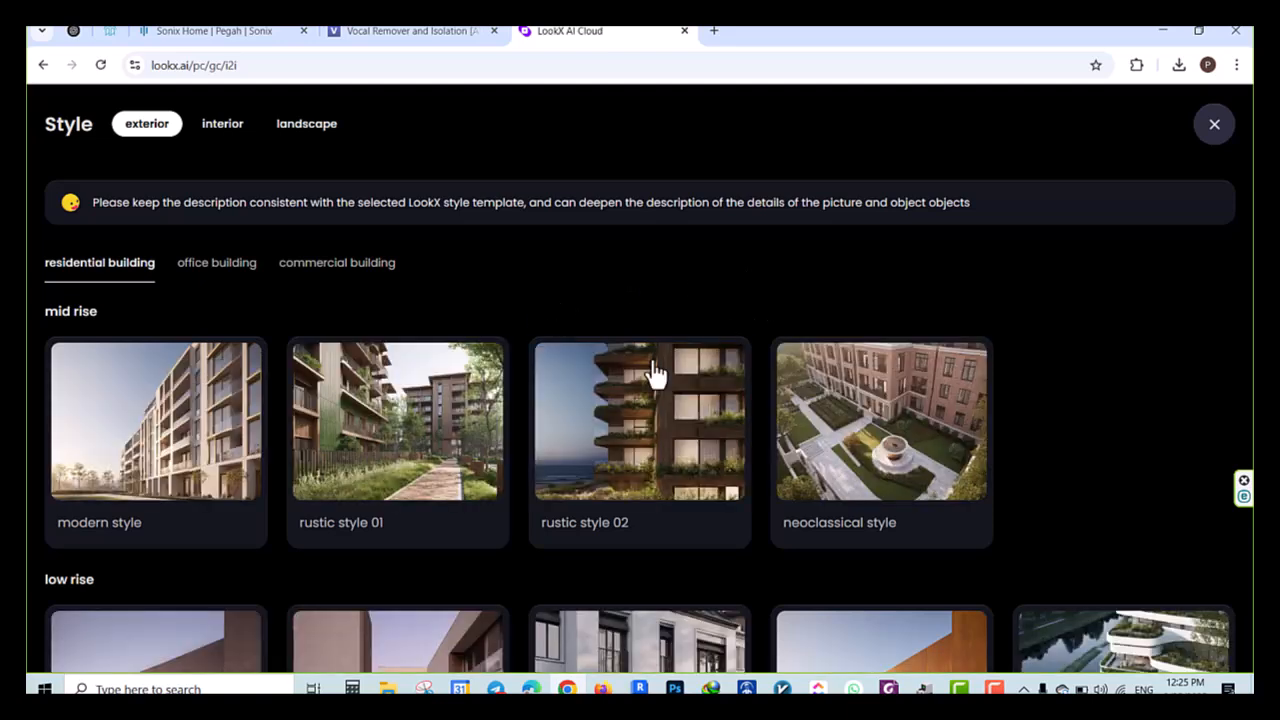
scroll(150, 450, down, 5)
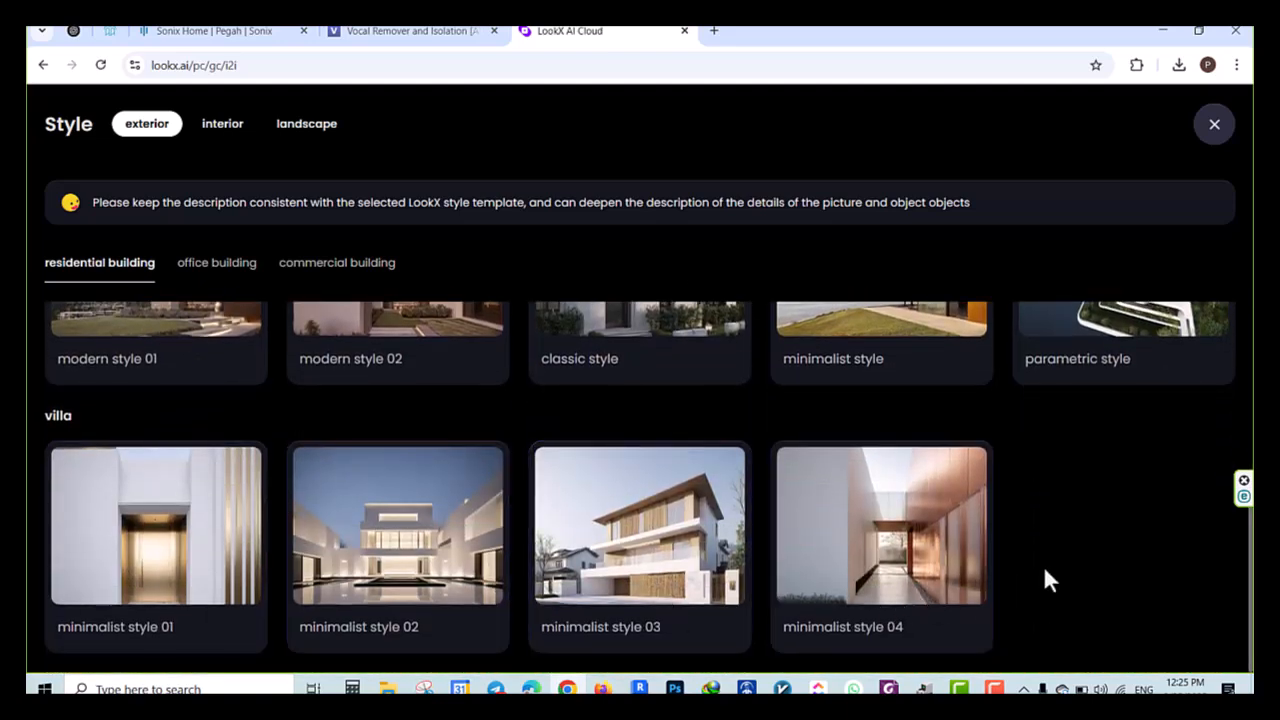
scroll(1140, 455, up, 4)
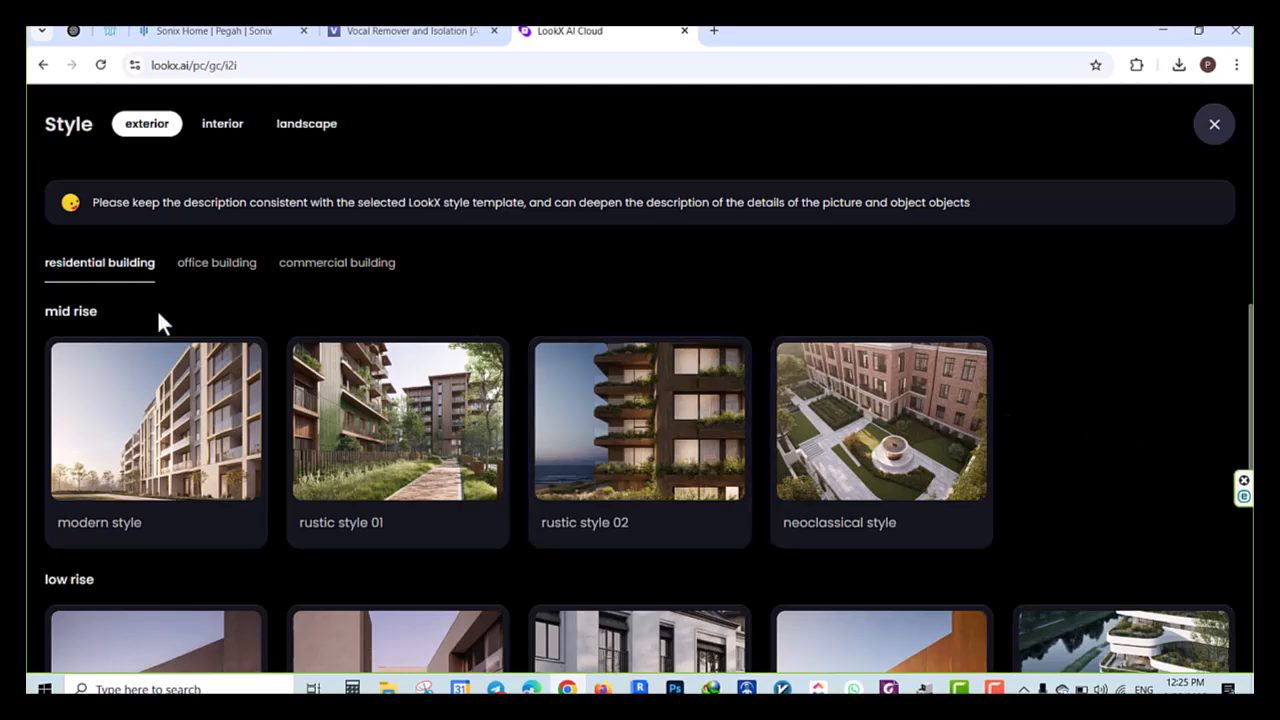
click(195, 266)
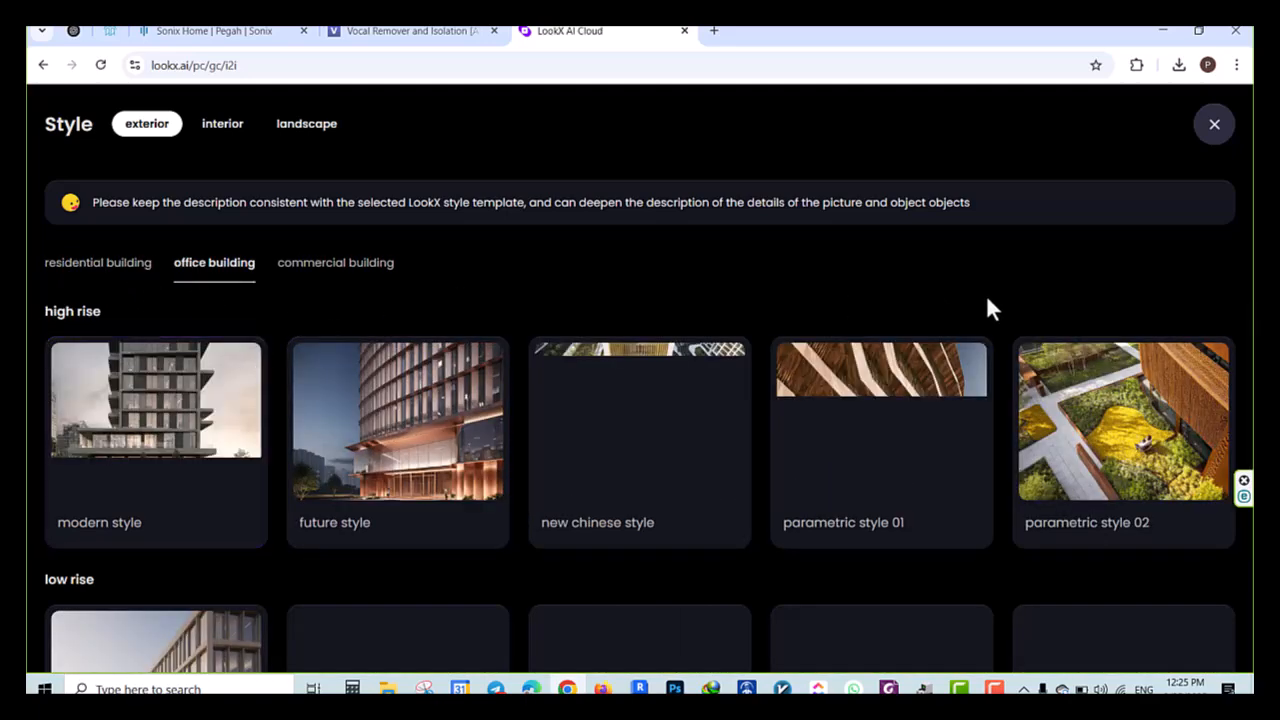
scroll(1140, 455, down, 4)
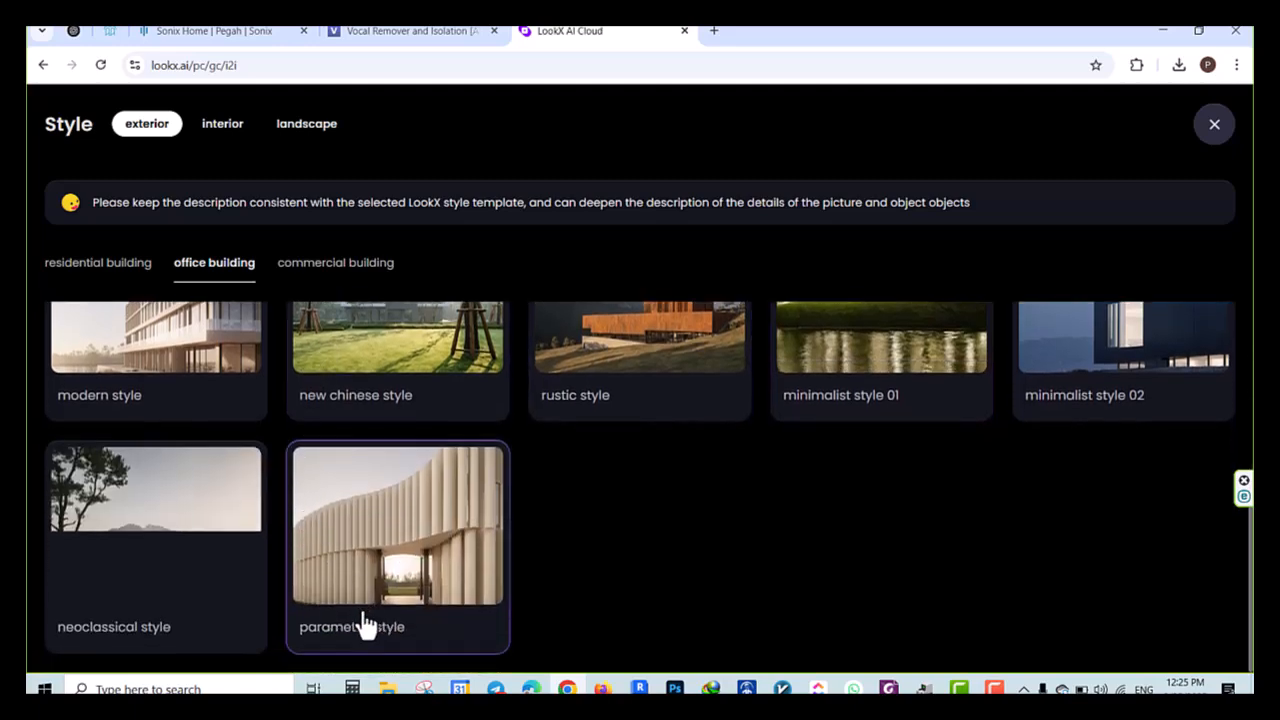
scroll(371, 329, up, 4)
Browse the interior styles for modern offices and residences, and the landscape styles for urban and community parks
click(222, 123)
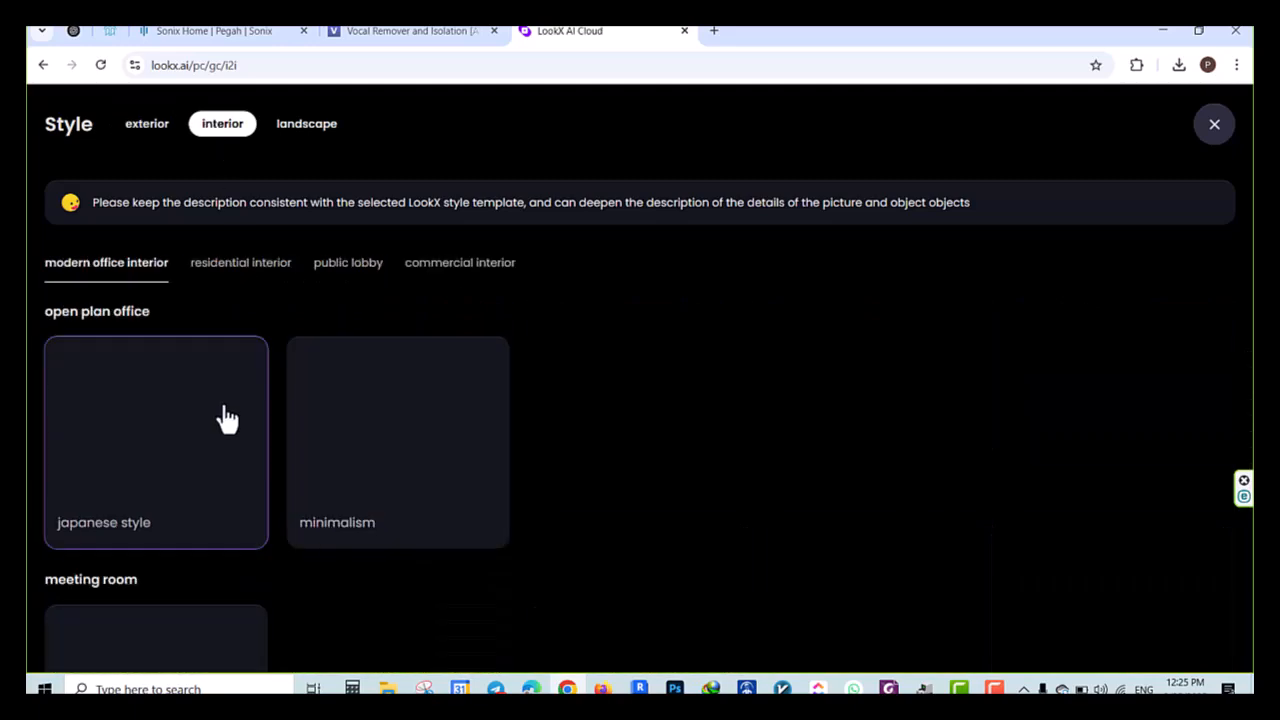
scroll(226, 437, down, 4)
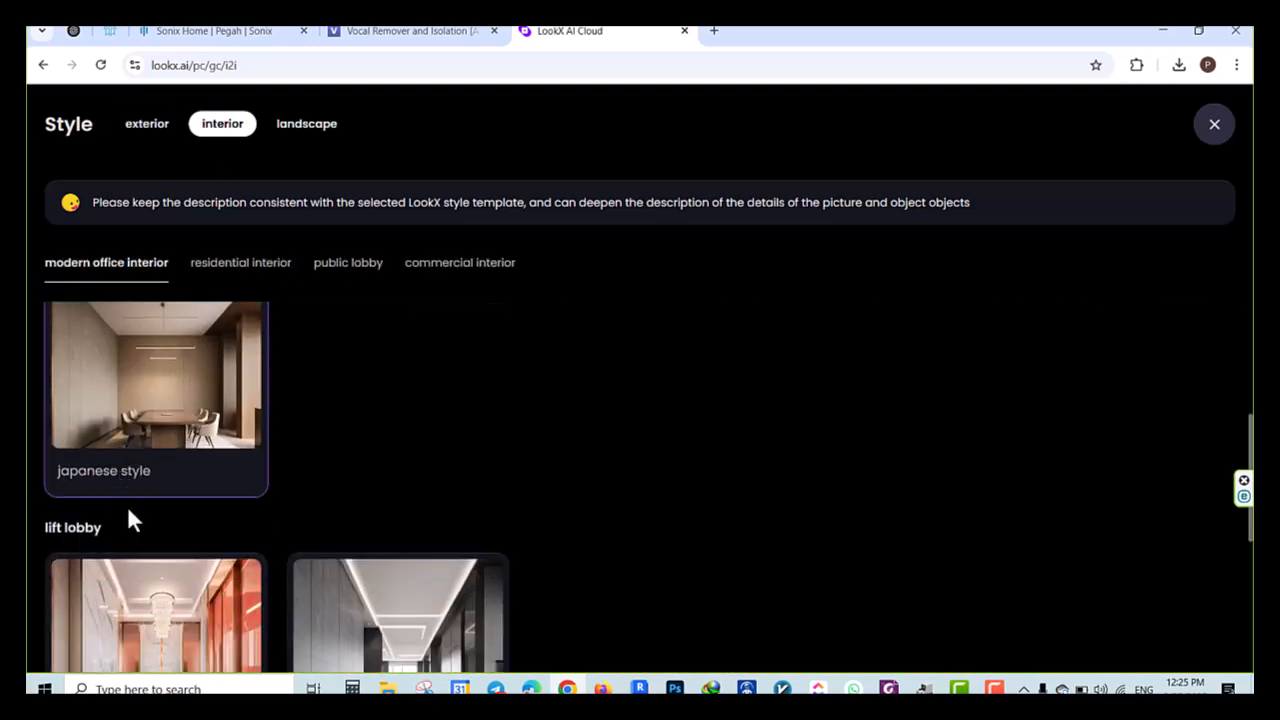
scroll(380, 568, down, 4)
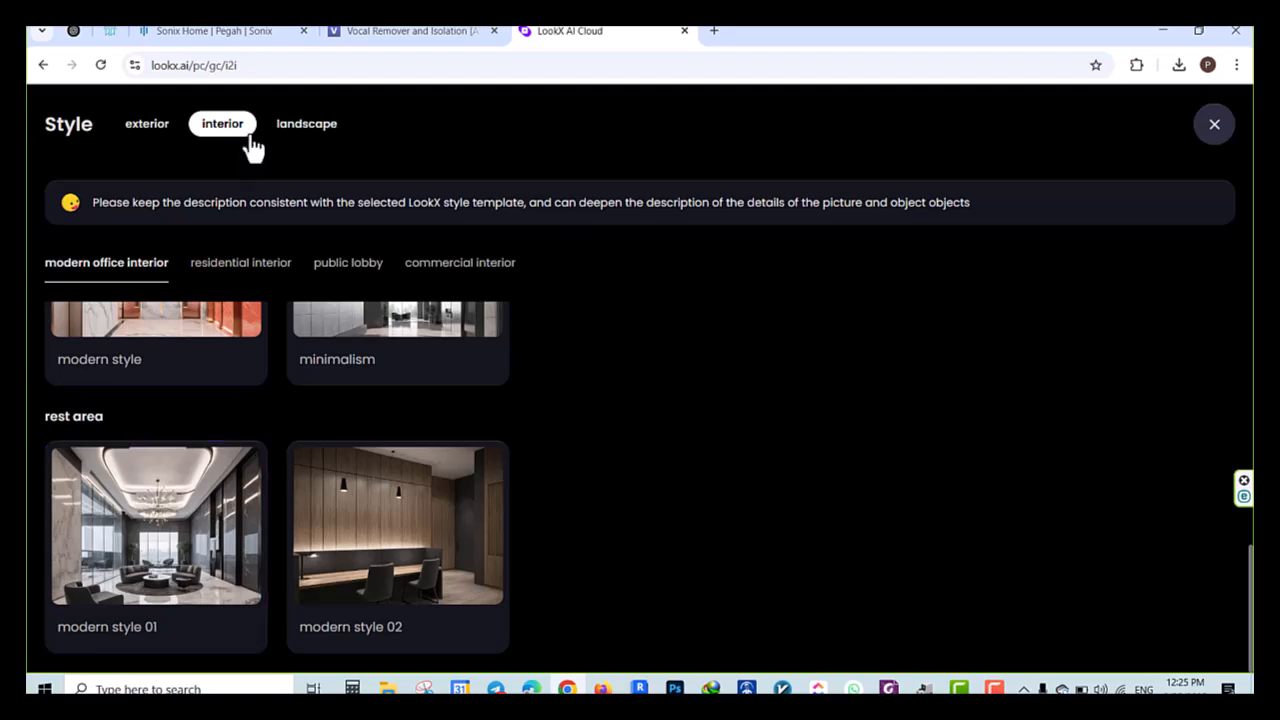
click(290, 125)
scroll(195, 491, down, 2)
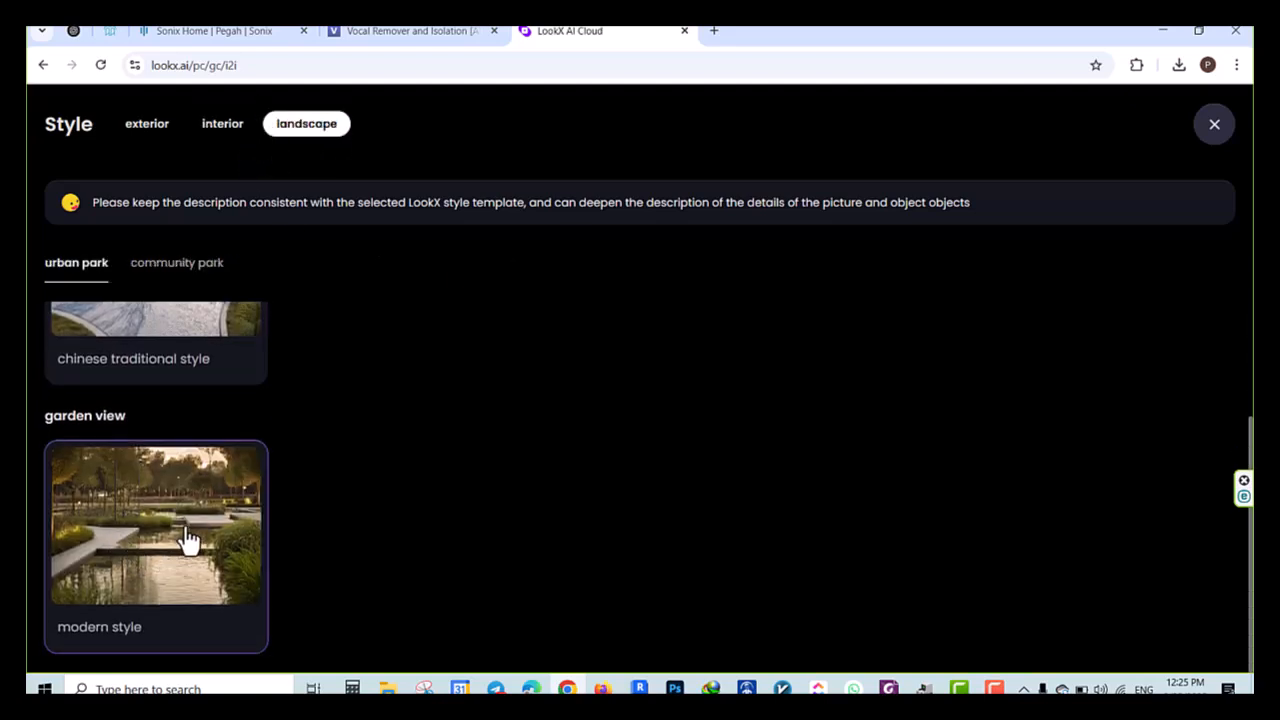
scroll(189, 540, up, 2)
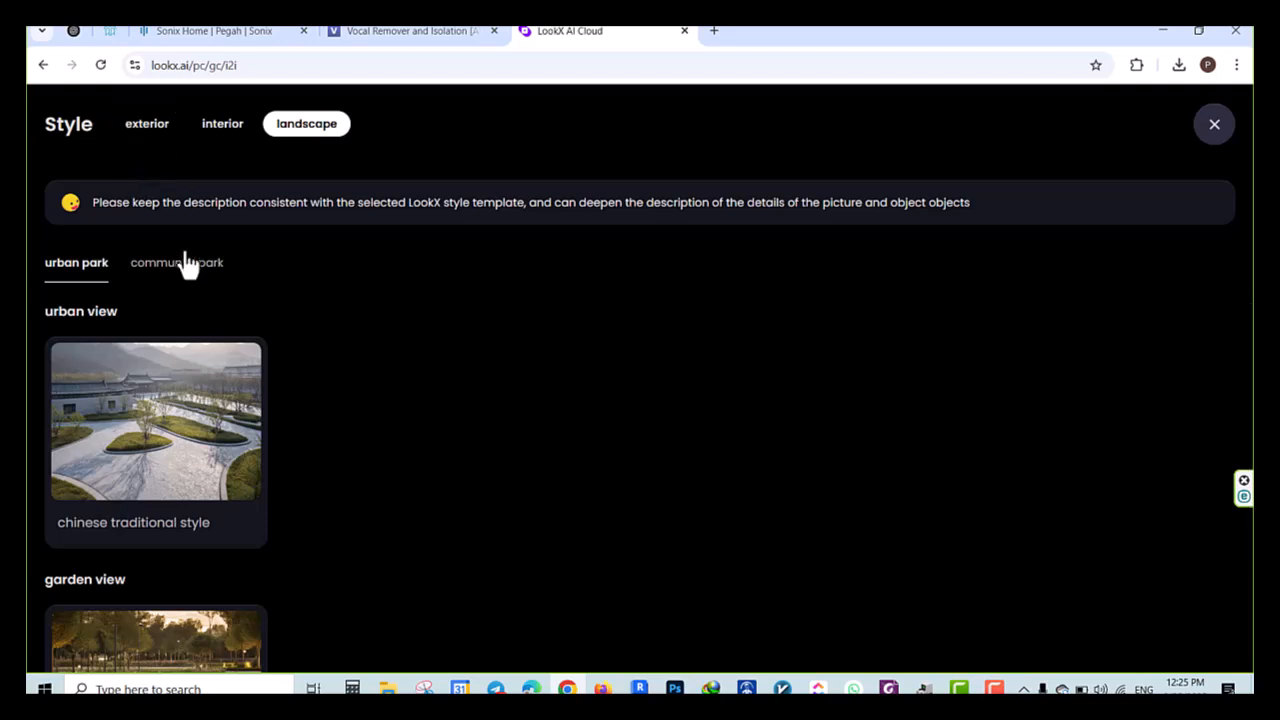
click(169, 270)
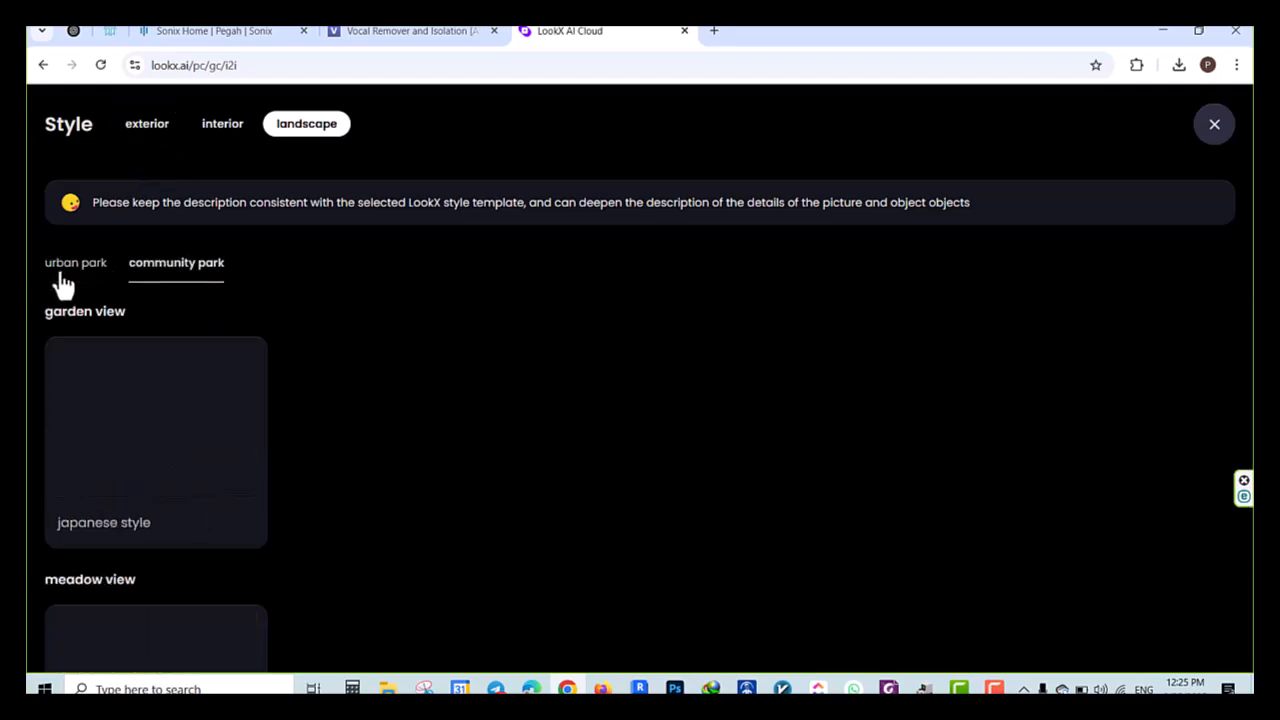
click(234, 122)
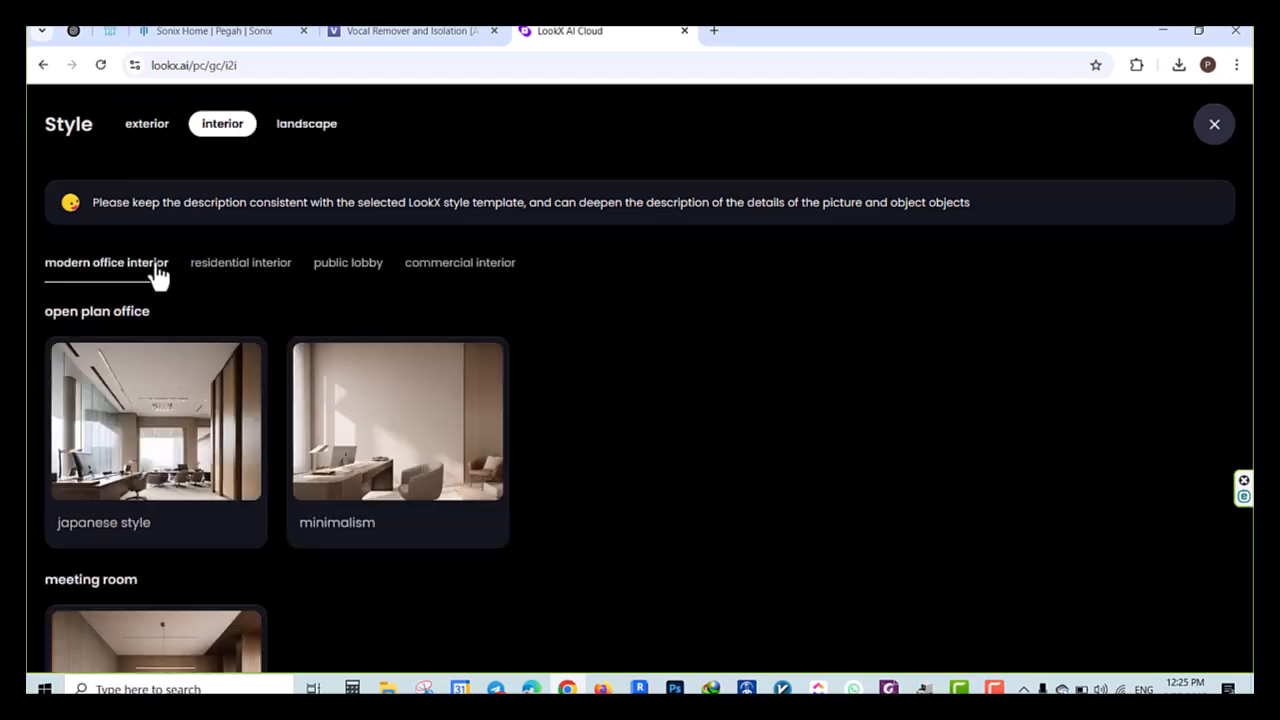
click(242, 270)
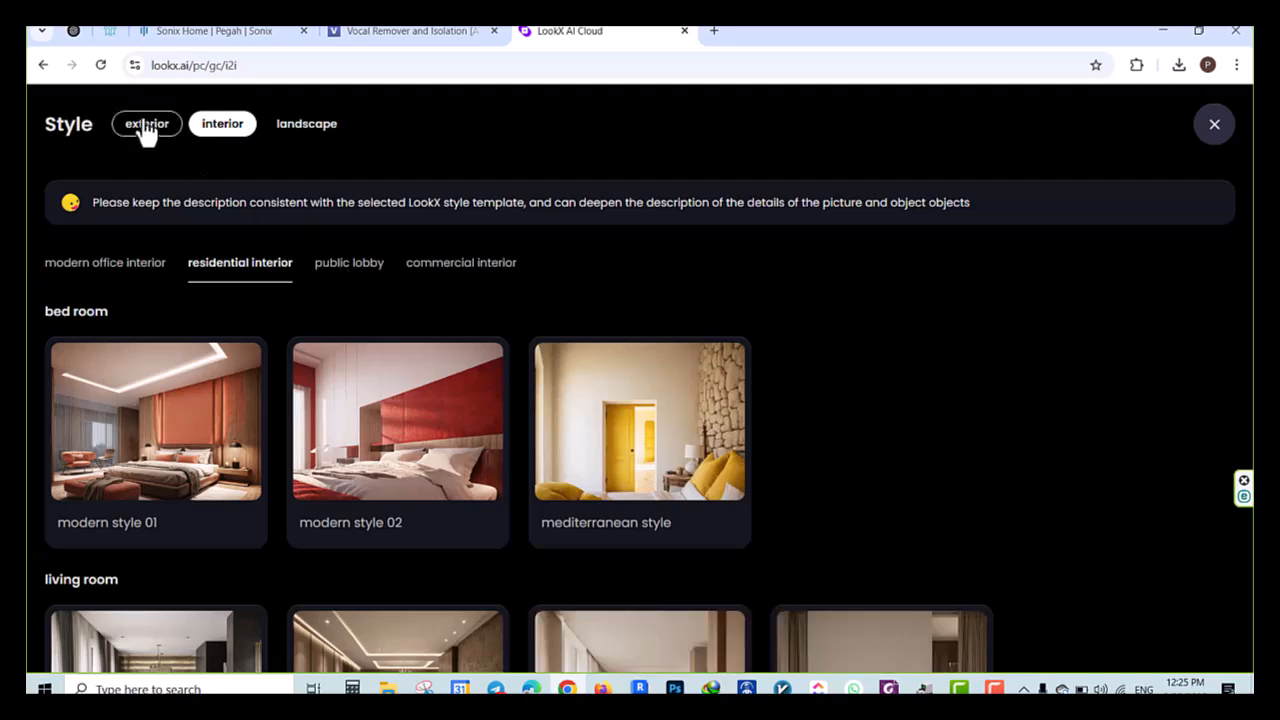
Choose modern style 02 from the exterior low-rise residential building styles as the style reference
click(143, 126)
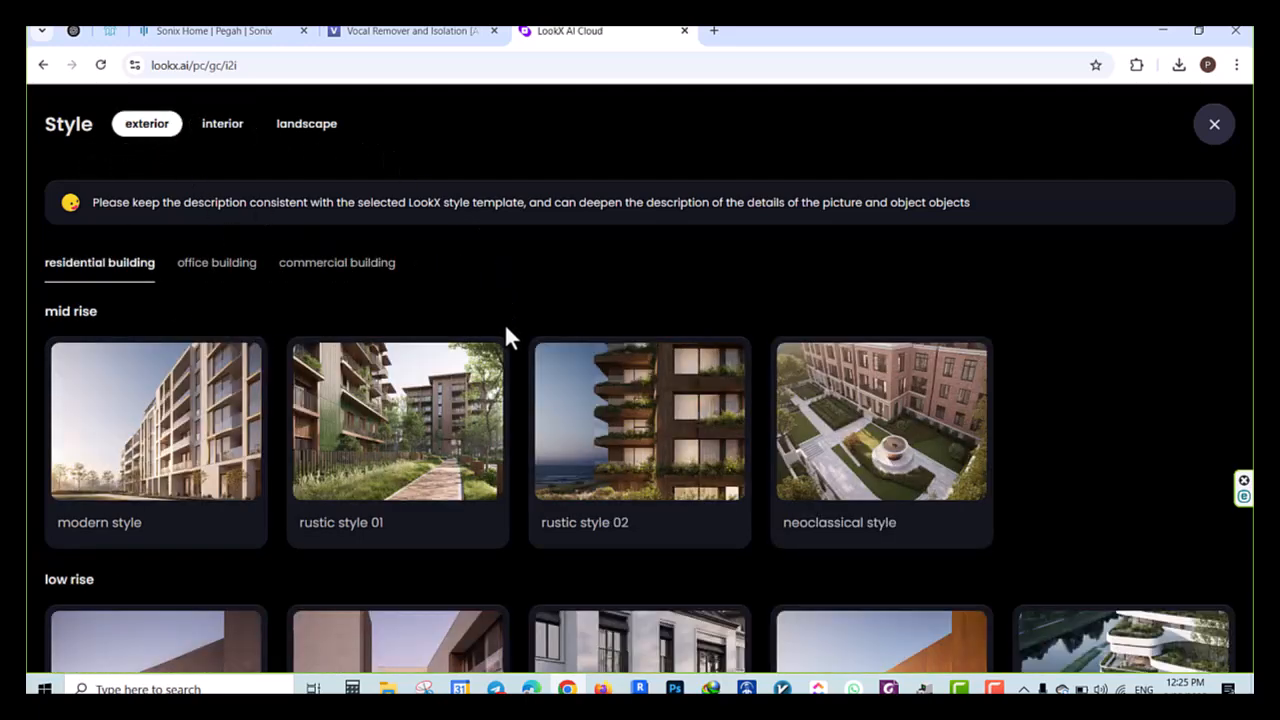
scroll(505, 334, down, 3)
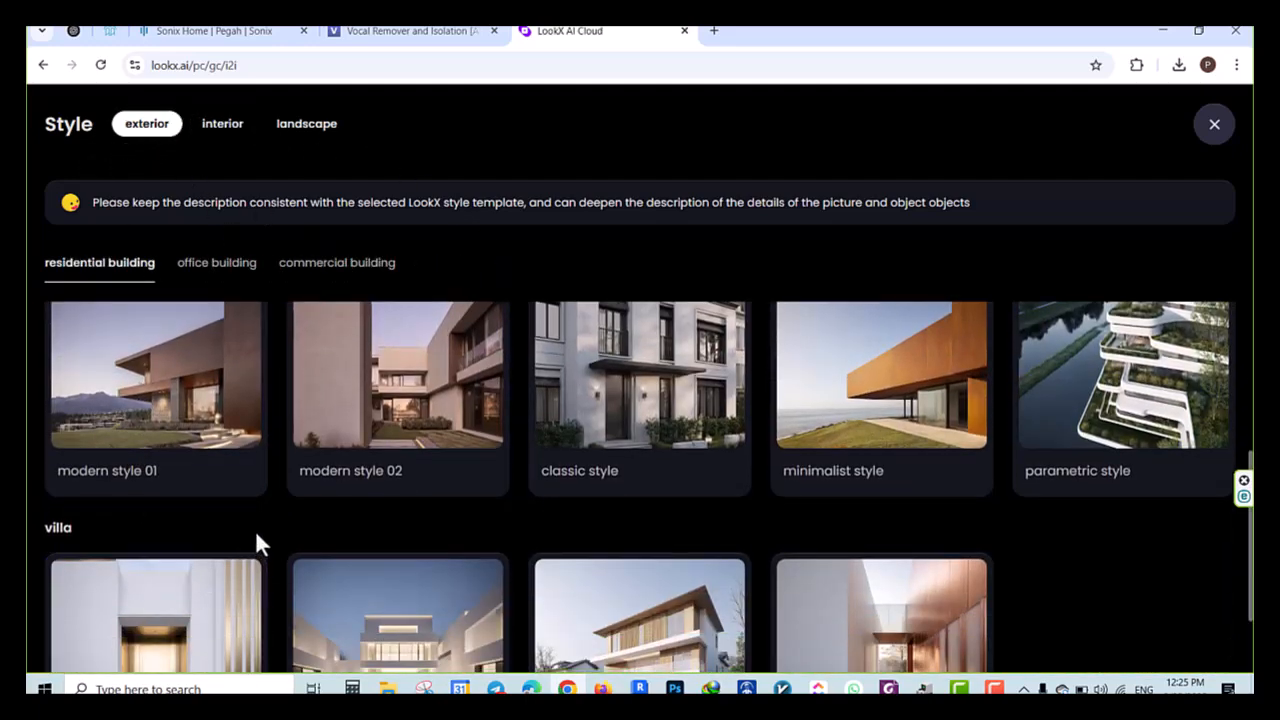
scroll(255, 530, up, 1)
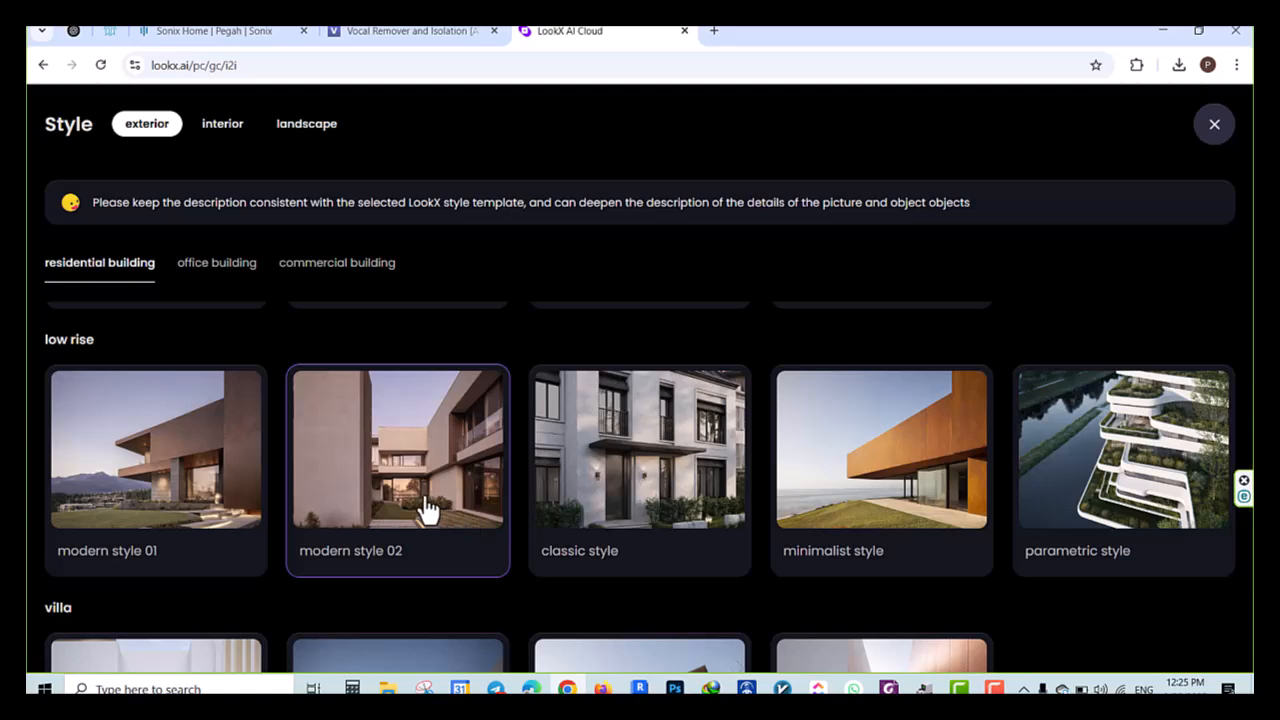
scroll(368, 514, down, 1)
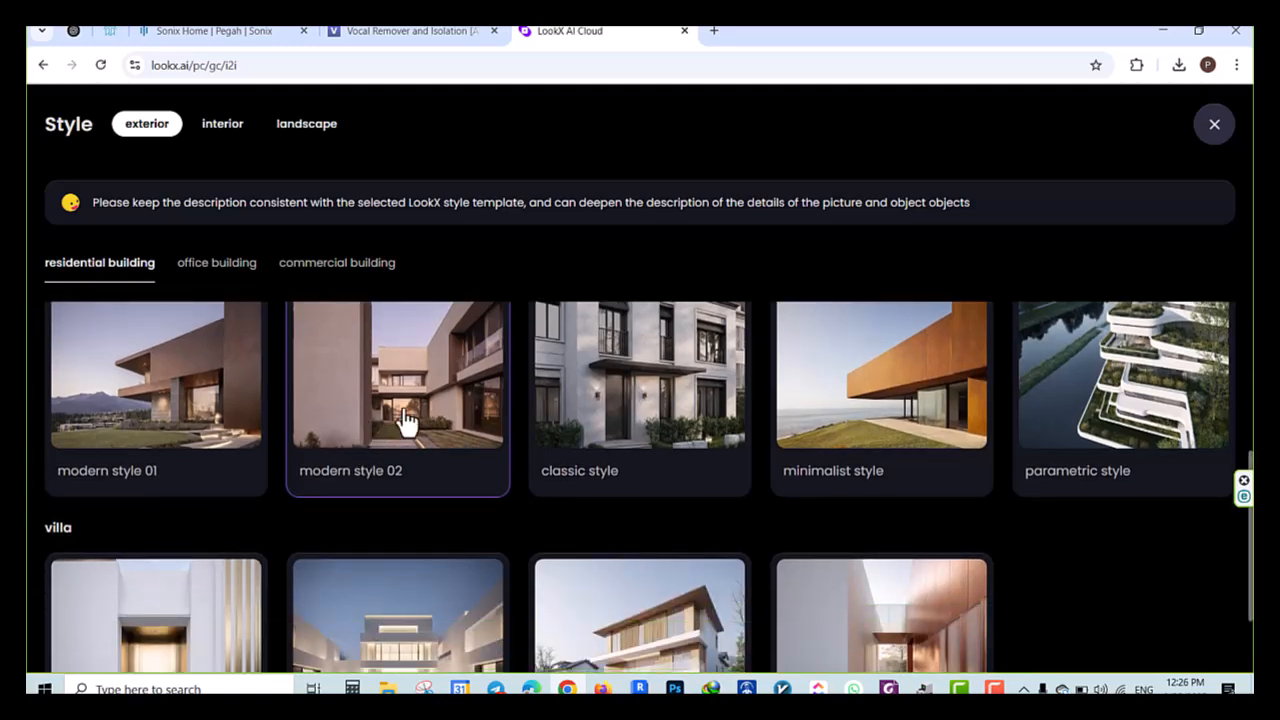
click(400, 435)
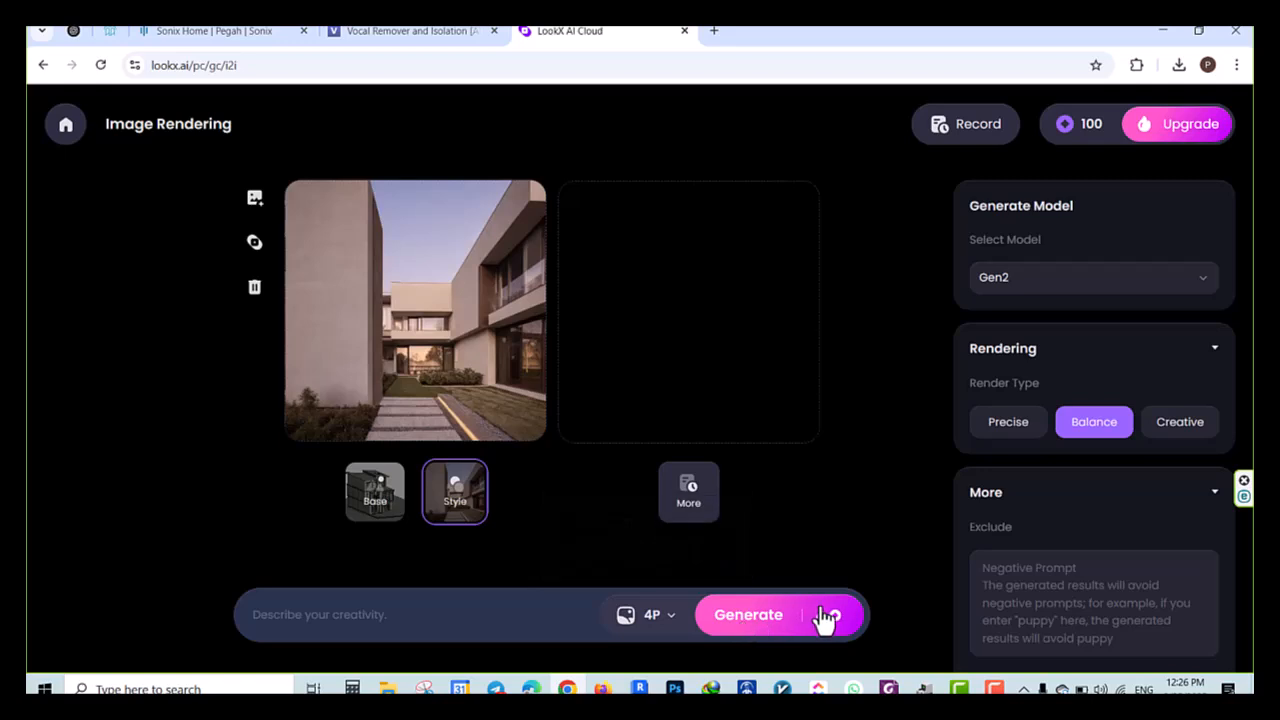
Set the number of creations to 2, enter the prompt "modern villa" and bring up the base image
mouse_move(646, 632)
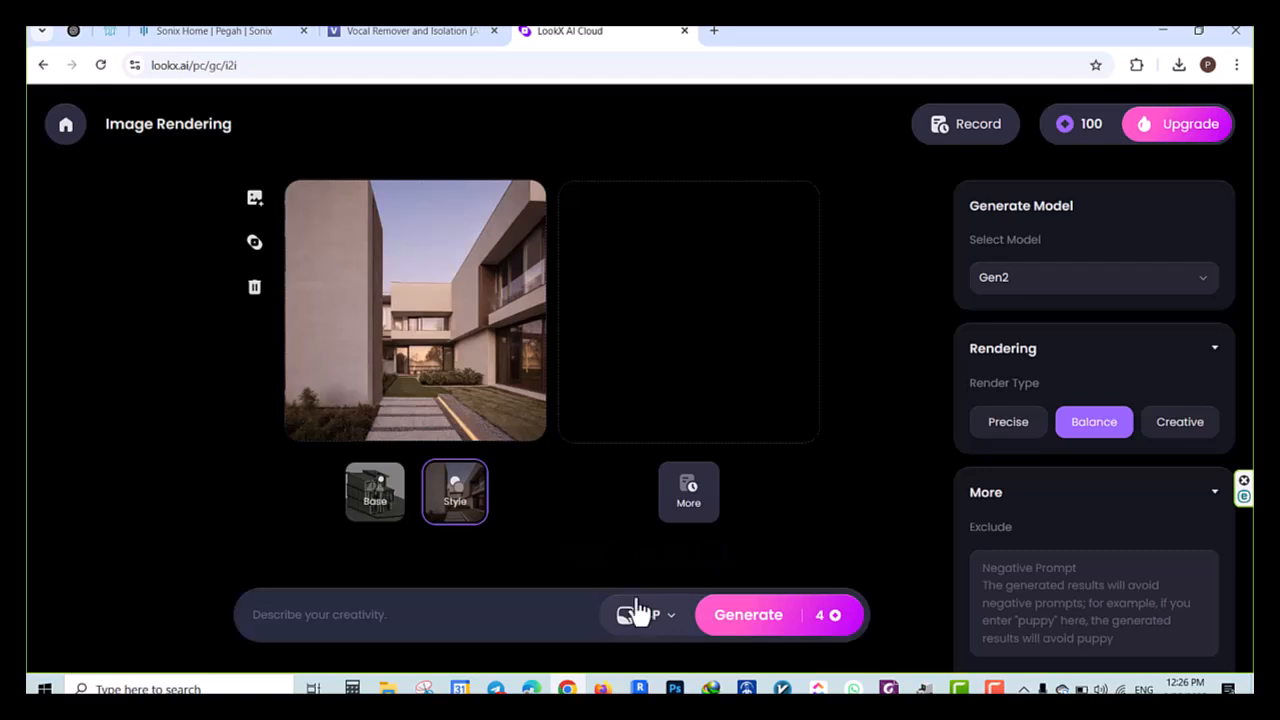
click(618, 546)
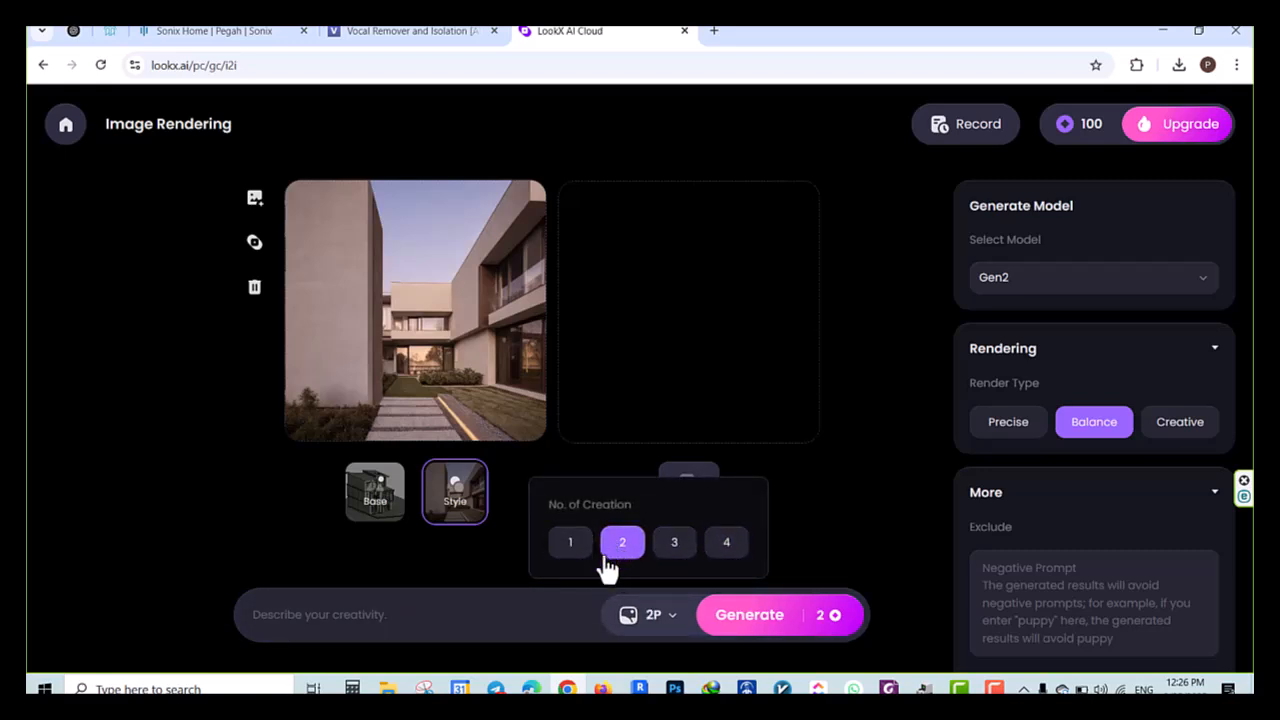
click(406, 624)
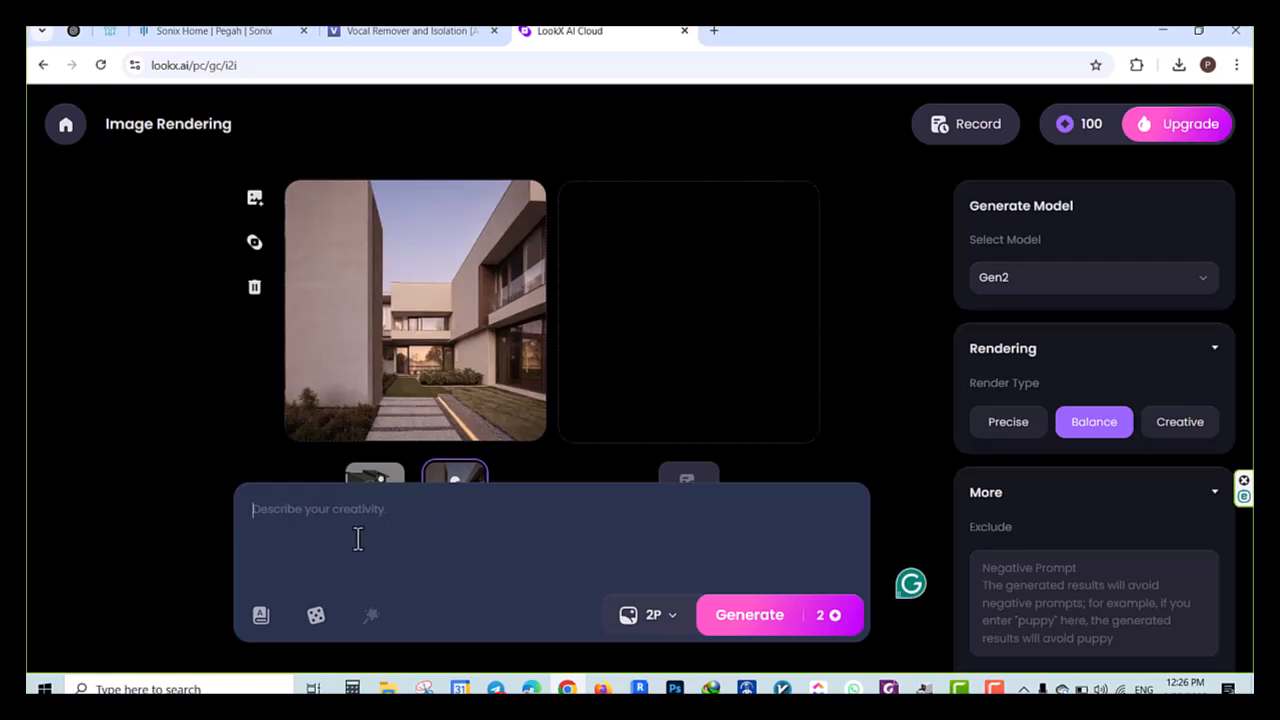
text(villa)
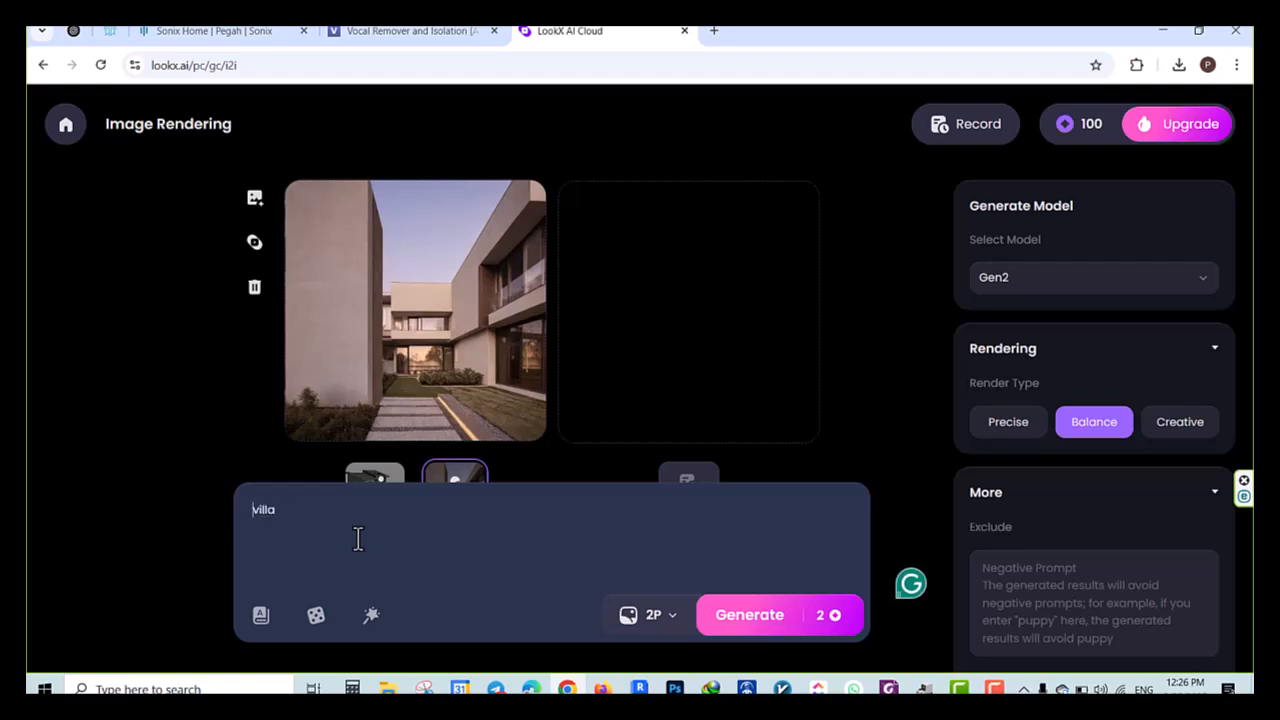
text(modern)
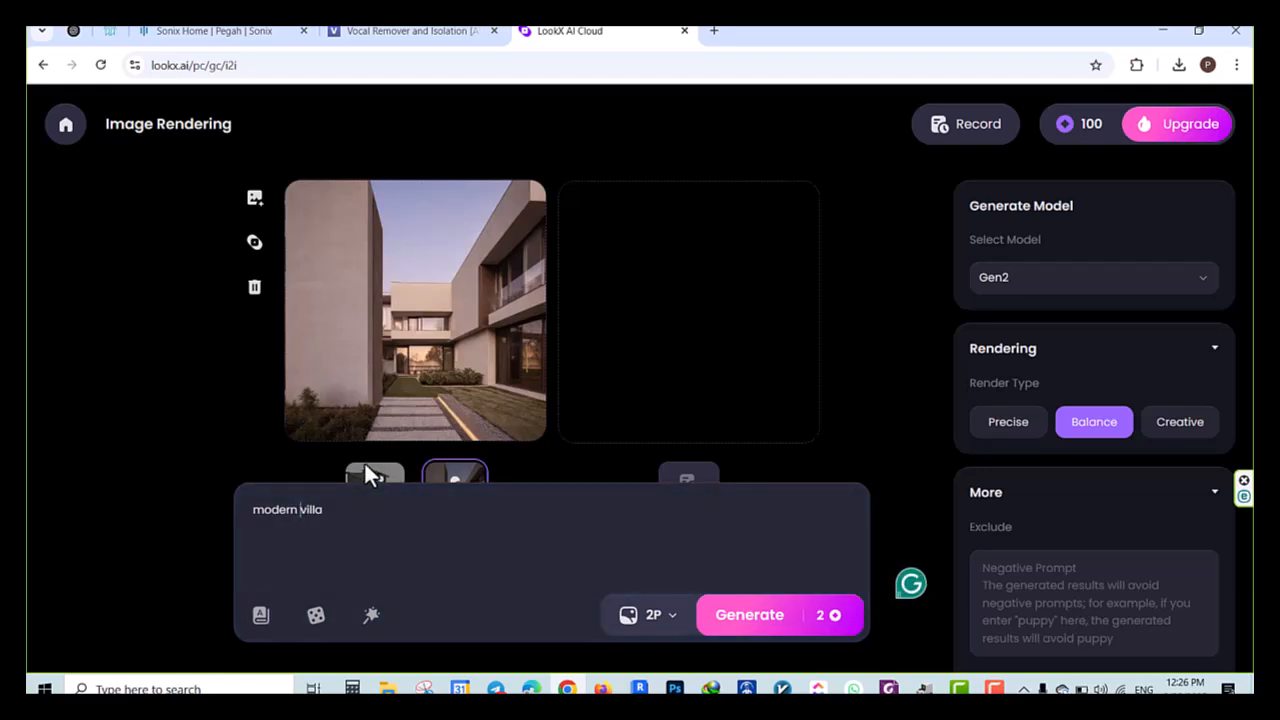
click(372, 490)
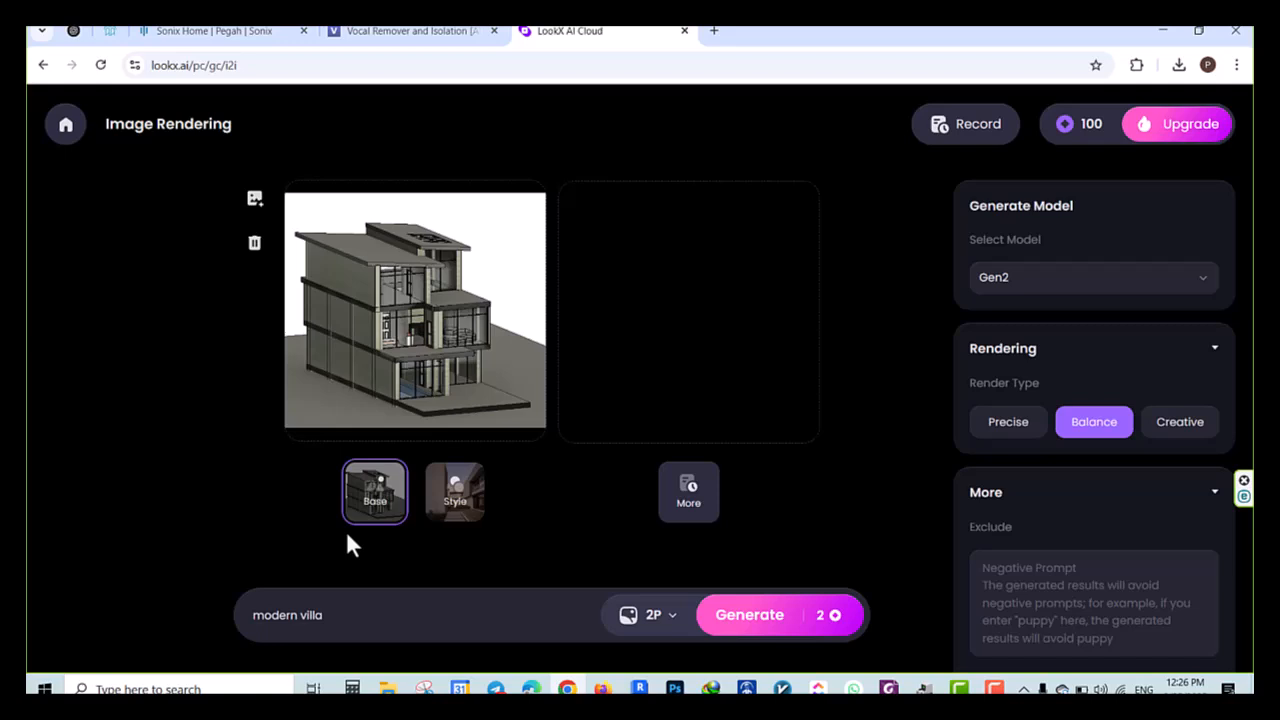
click(345, 626)
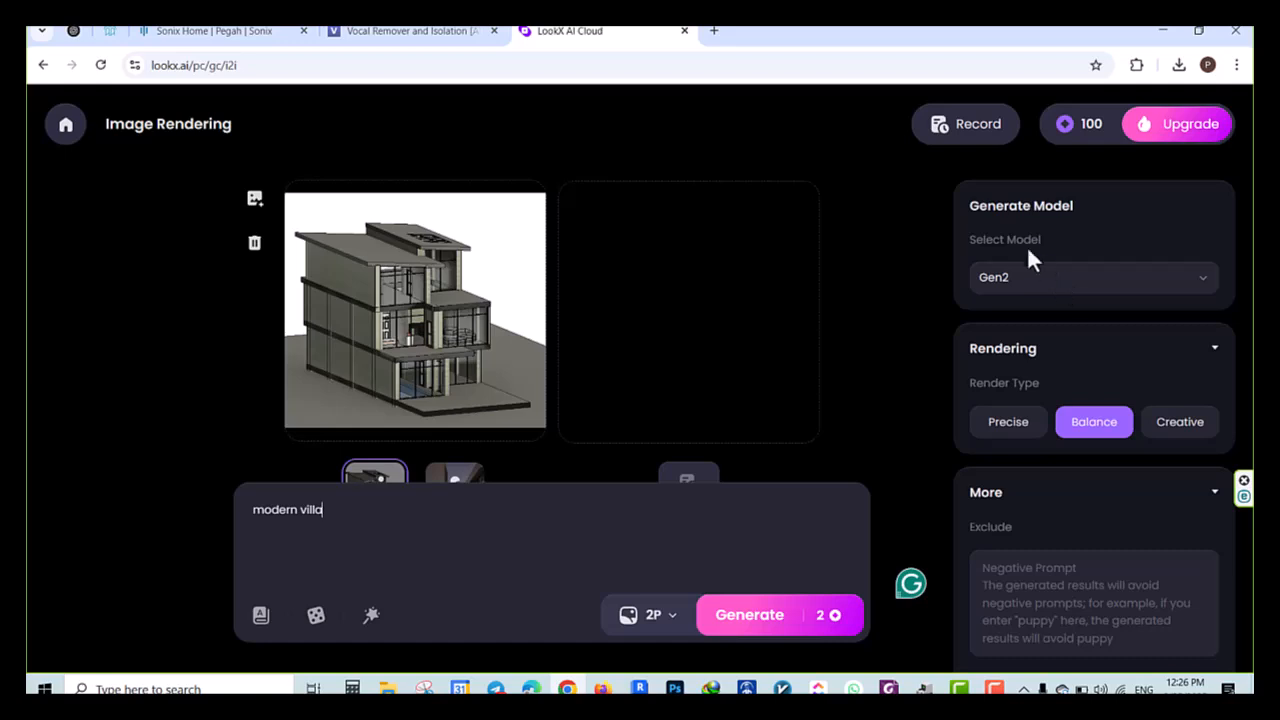
Review the available generation models and keep Gen2 selected
click(1006, 280)
click(1030, 292)
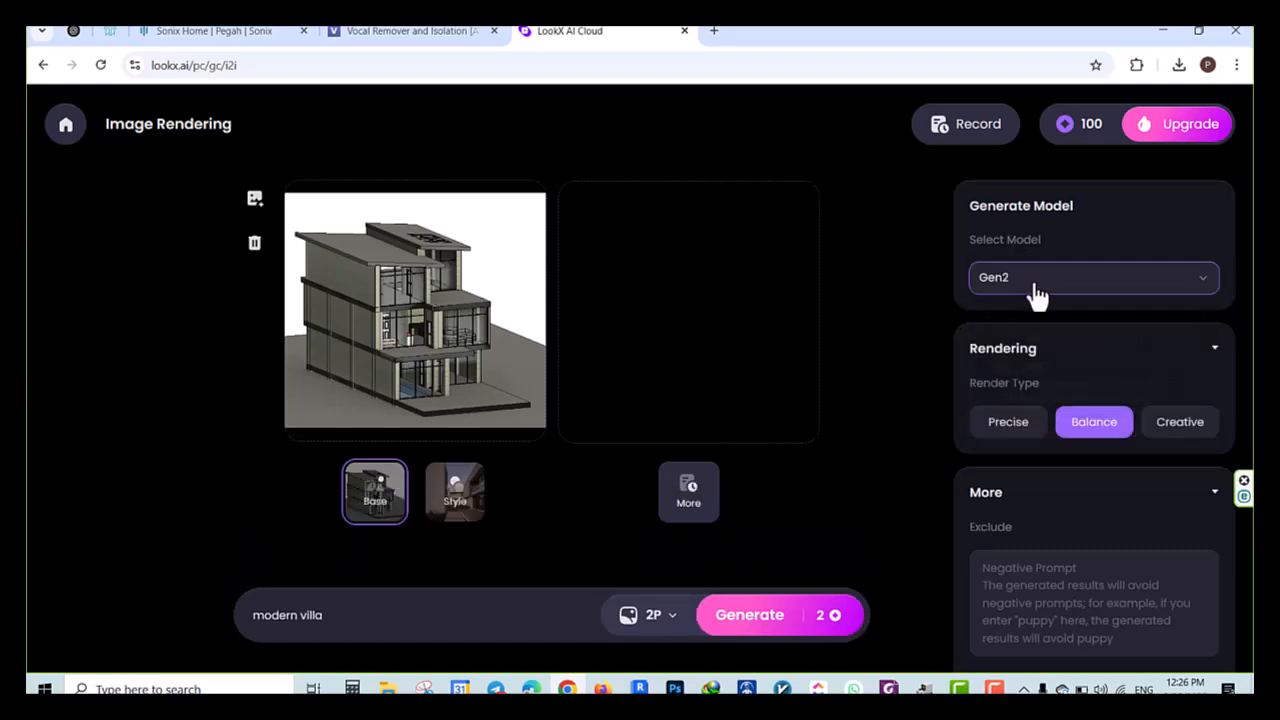
click(1036, 292)
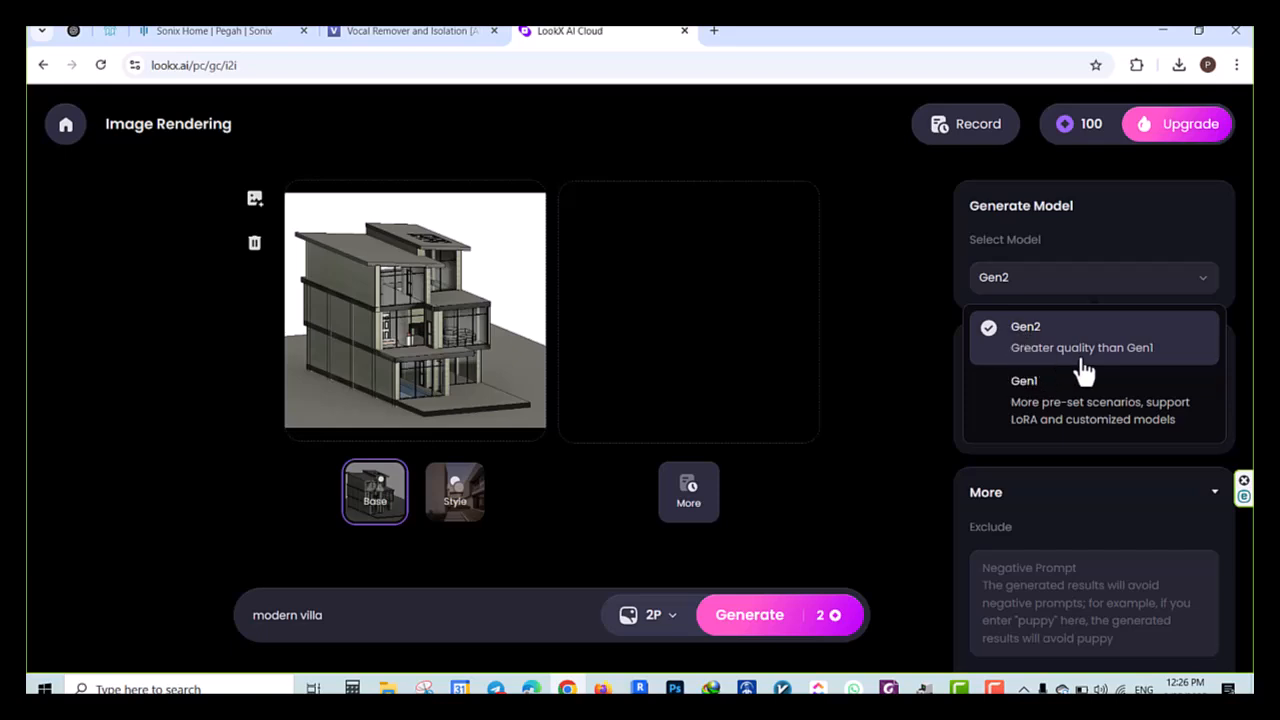
click(1030, 348)
click(1040, 282)
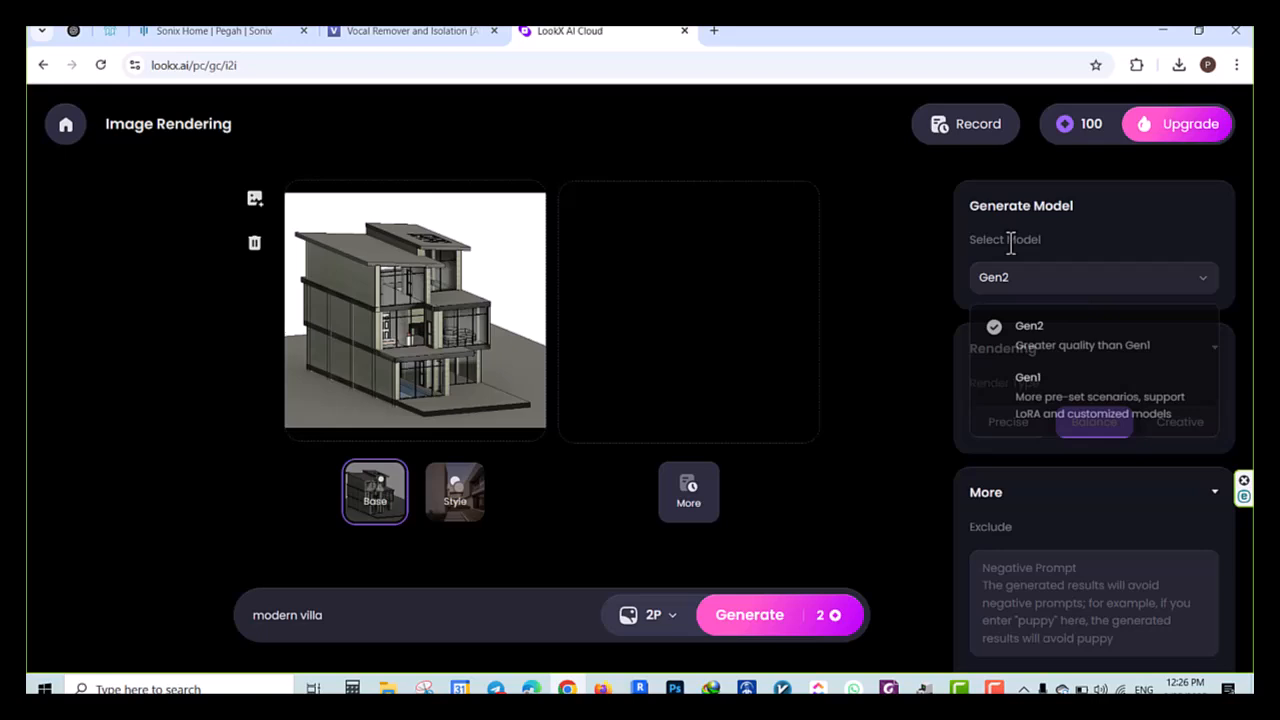
click(1095, 288)
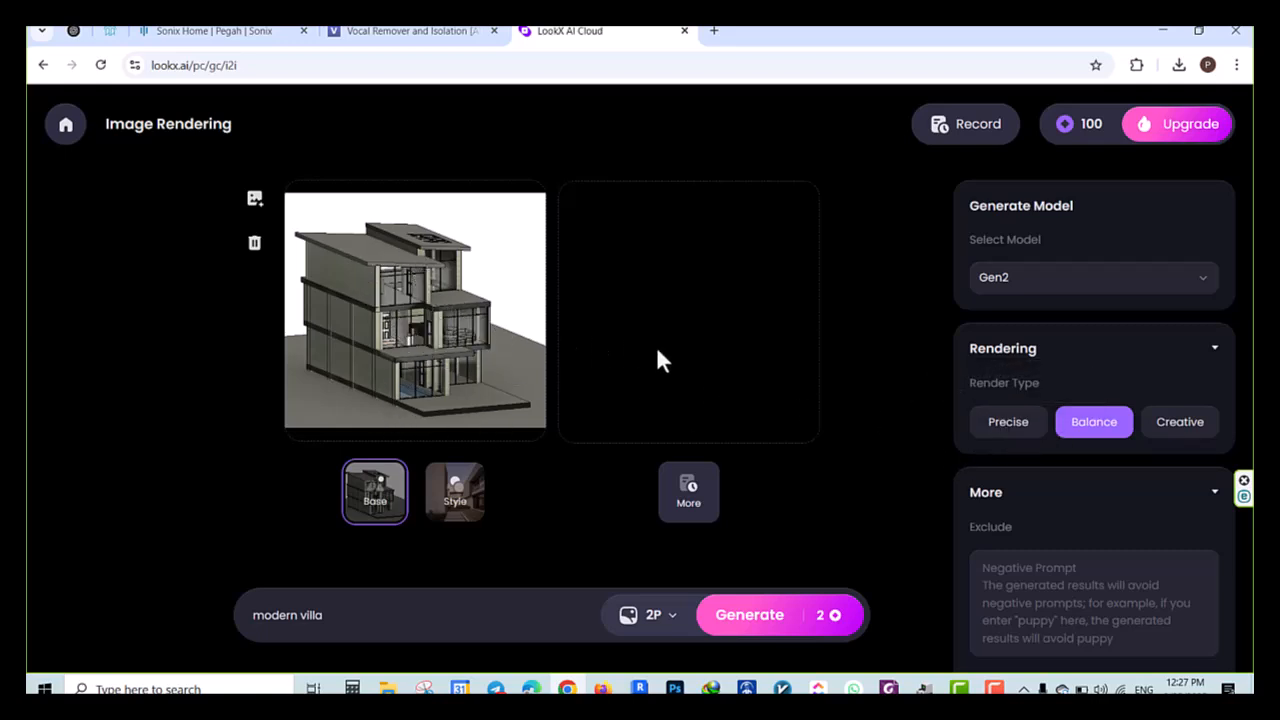
Check the exclude and seed options, then generate the renderings with the Balance render type
scroll(1163, 448, down, 1)
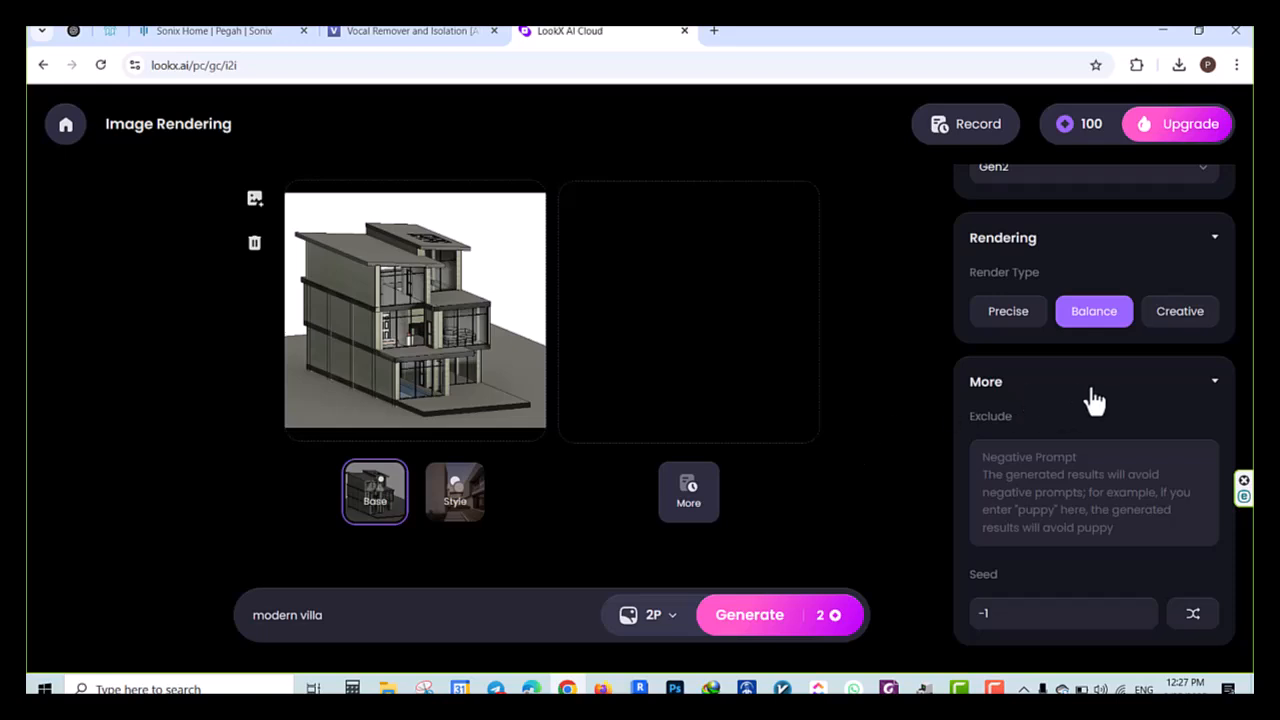
scroll(1090, 395, up, 2)
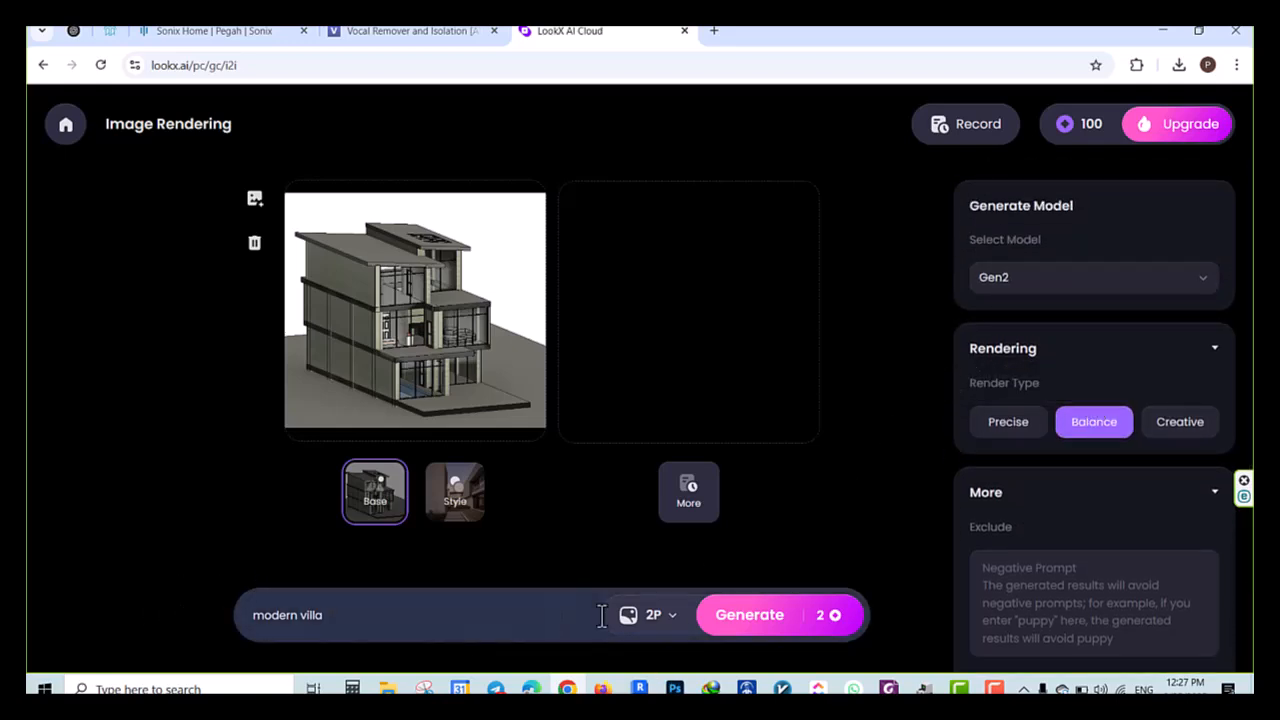
click(738, 628)
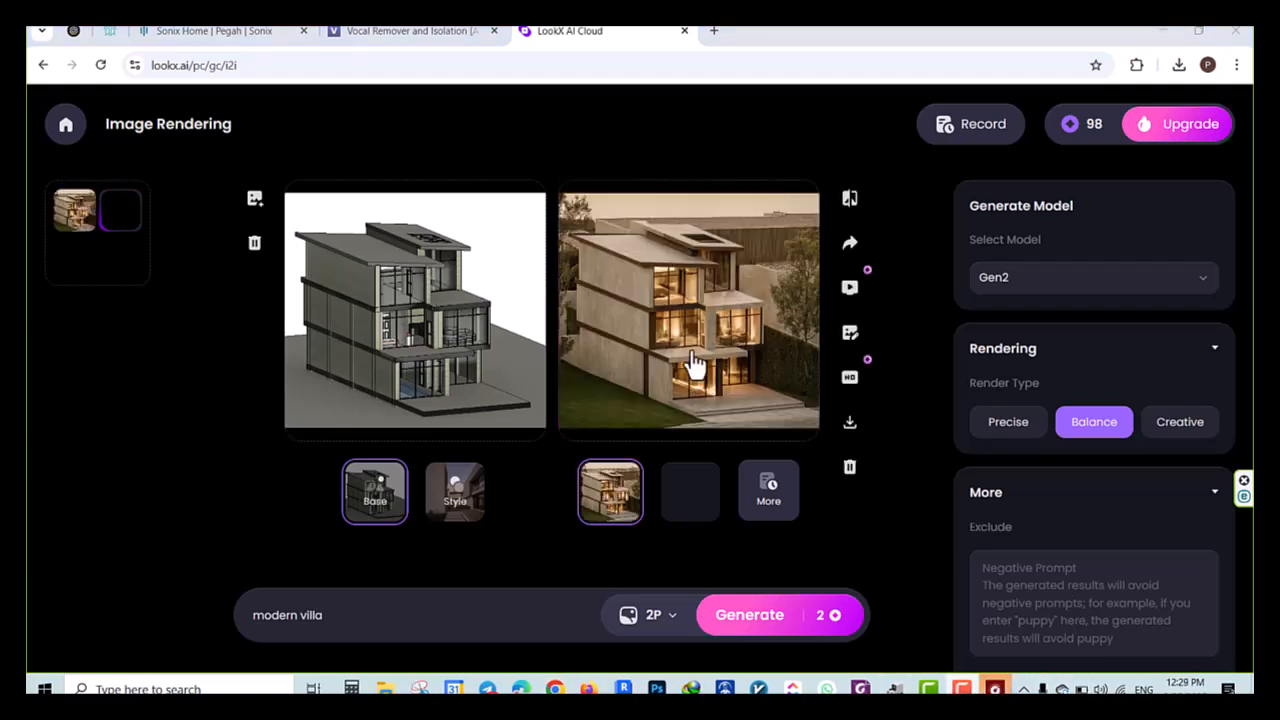
Open the first generated rendering in the detail view and compare it with the base image by sweeping the comparison divider across
click(690, 345)
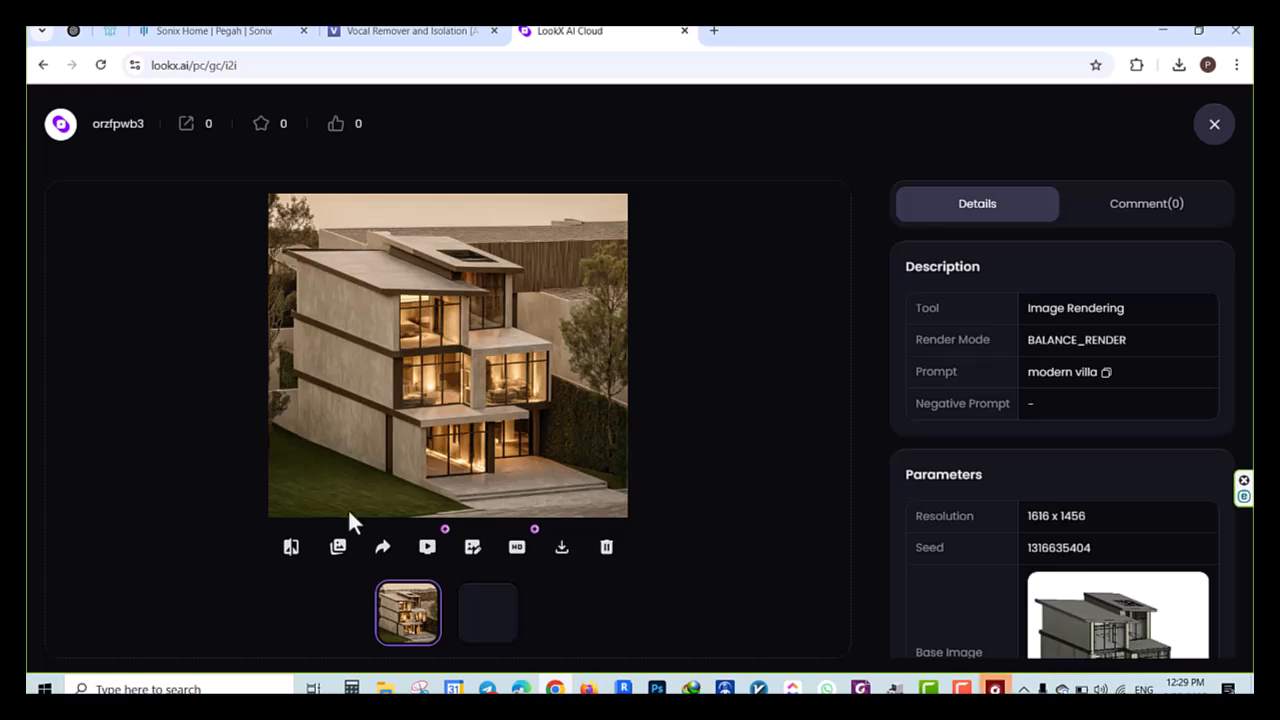
click(291, 547)
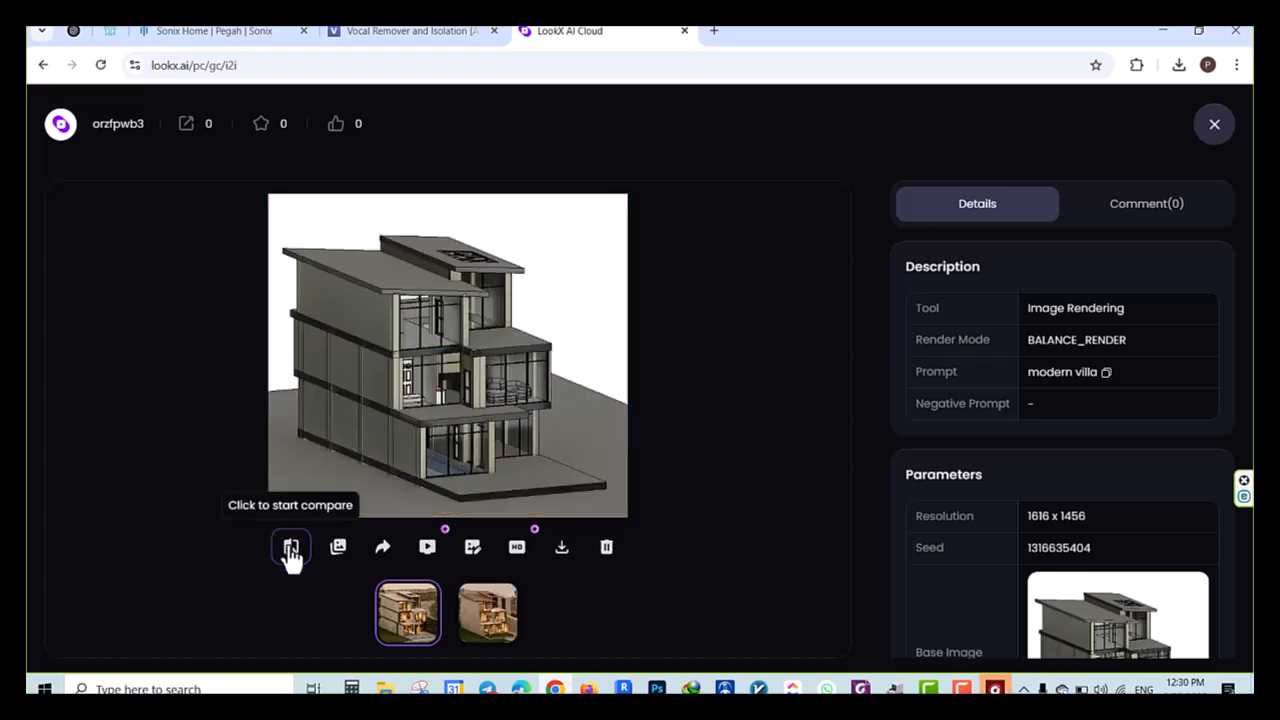
drag(645, 365, 325, 446)
drag(335, 355, 634, 440)
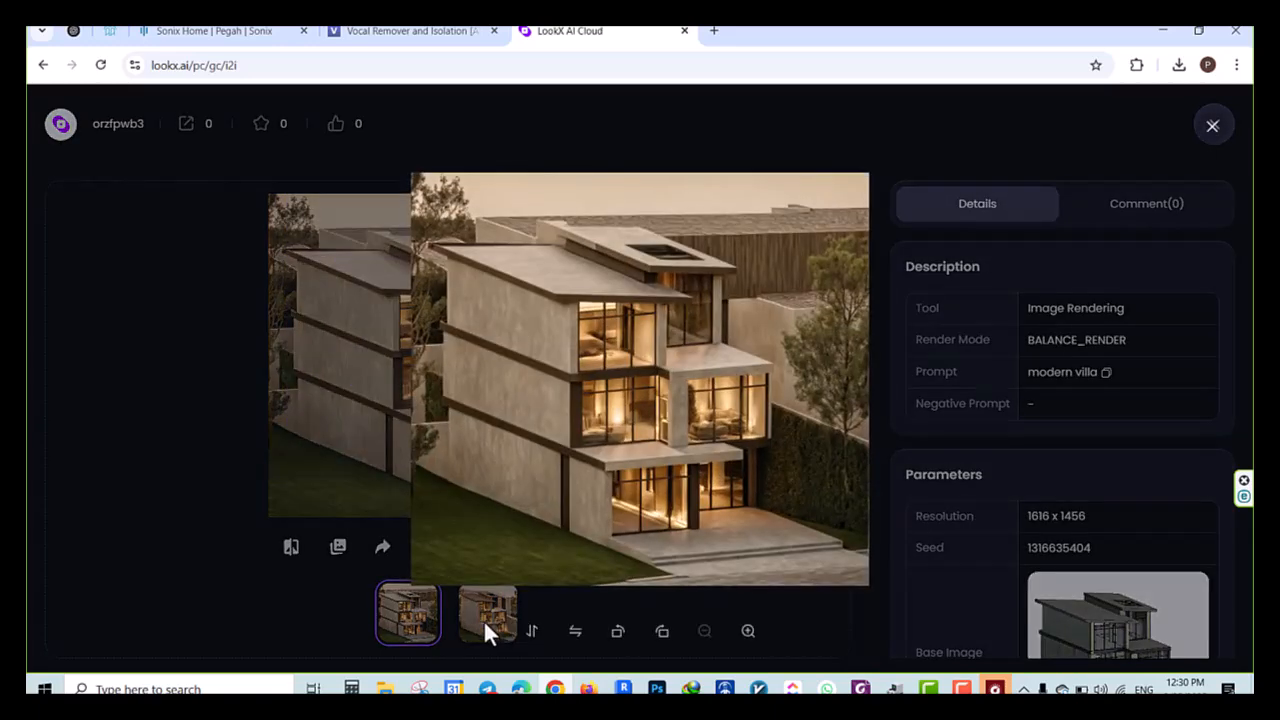
Alternate between the two generated renderings to examine their differences
click(486, 625)
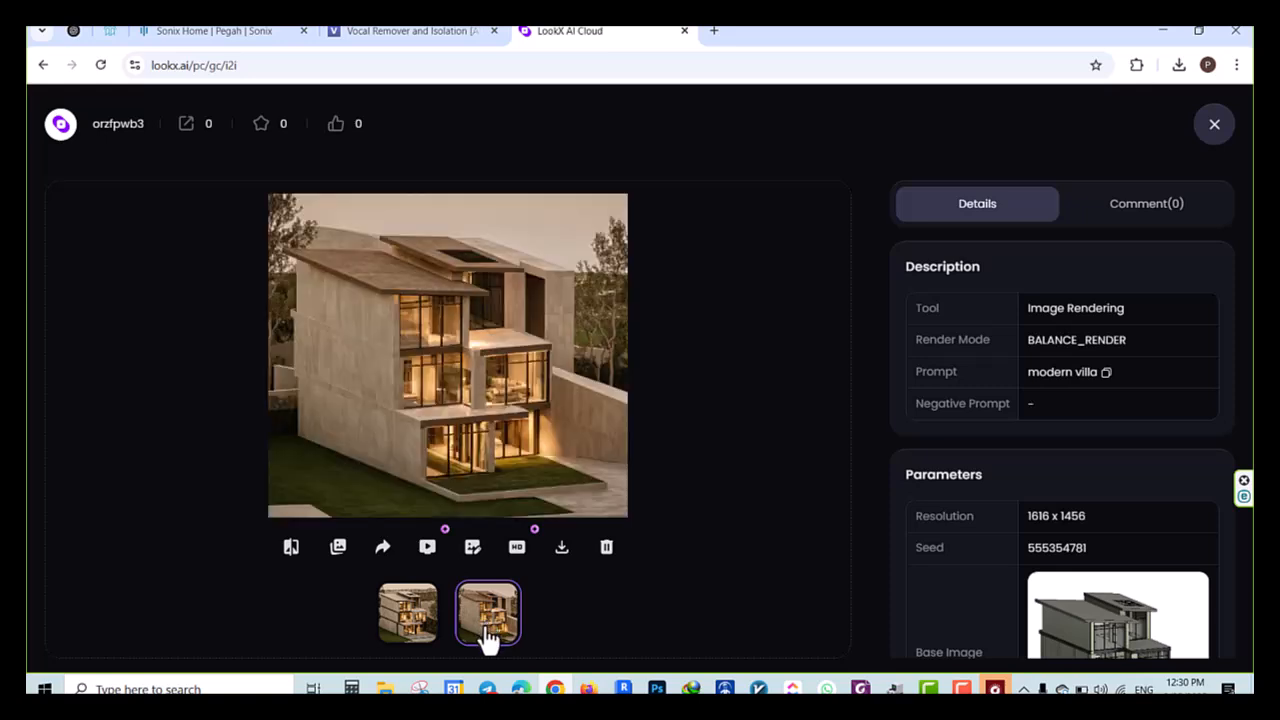
click(403, 632)
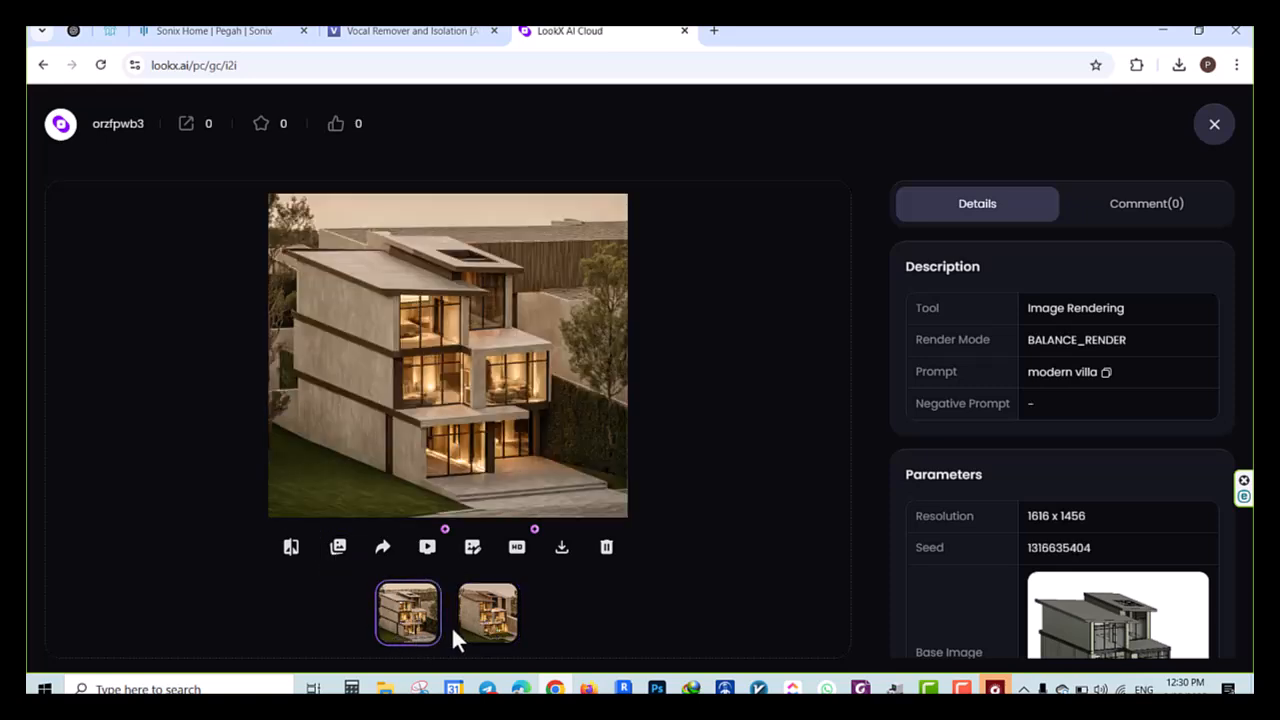
click(477, 638)
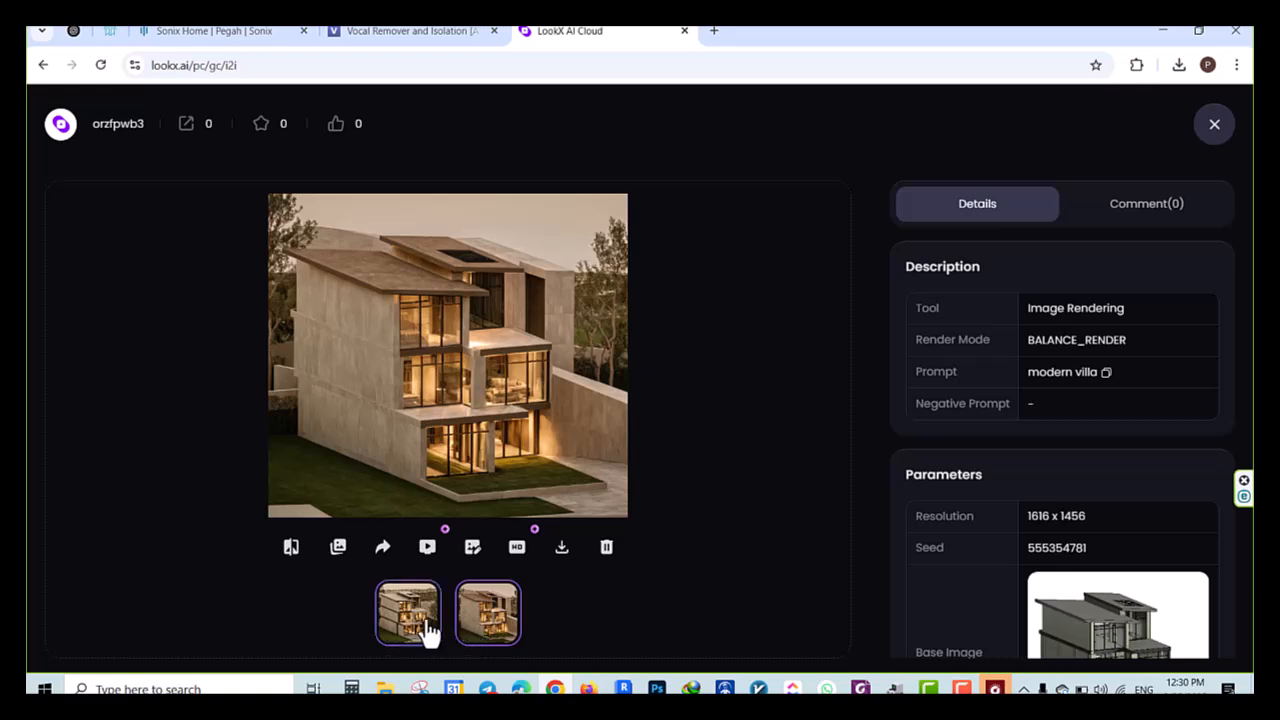
click(423, 633)
click(477, 636)
click(425, 624)
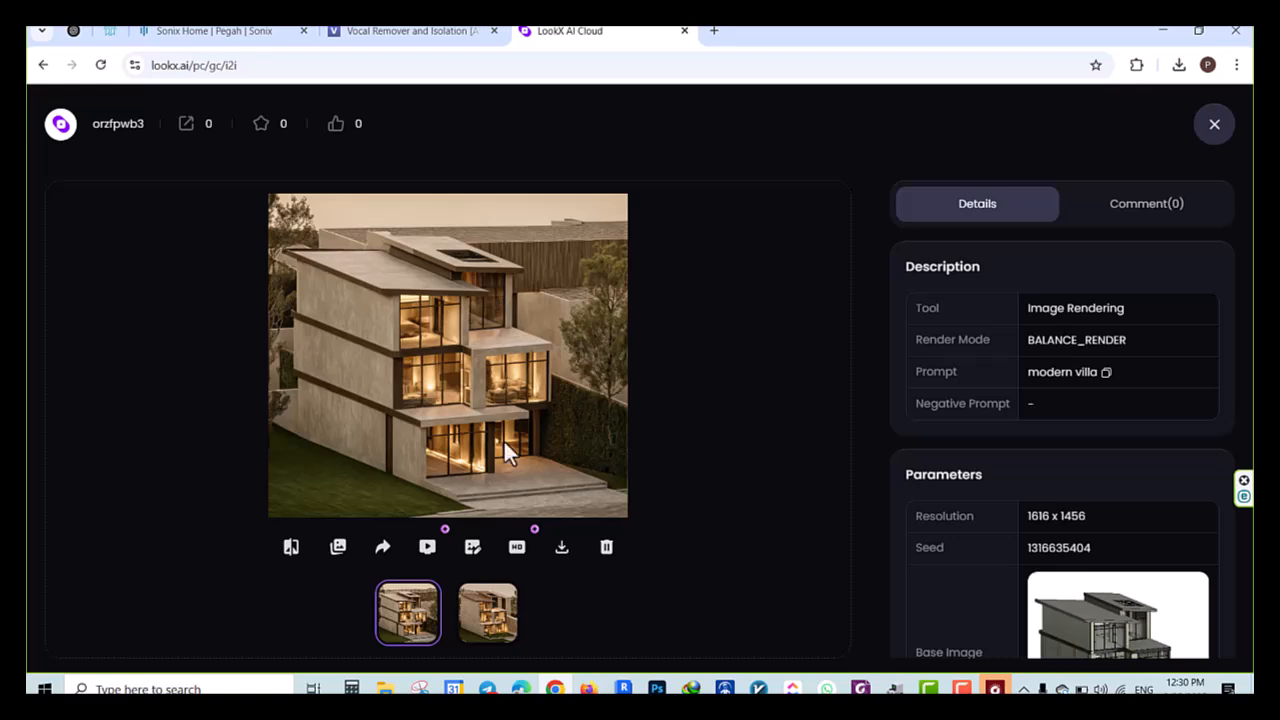
click(489, 625)
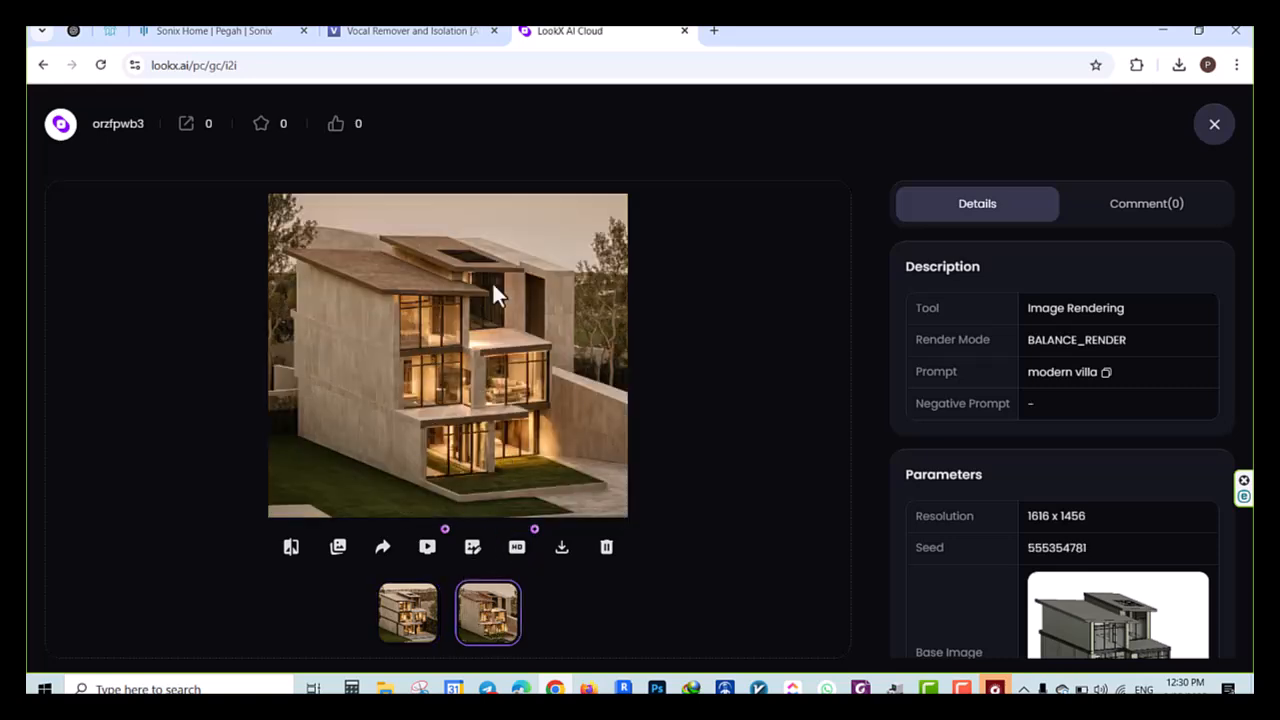
Compare the second rendering with the base image, then do the same comparison for the first rendering
click(291, 547)
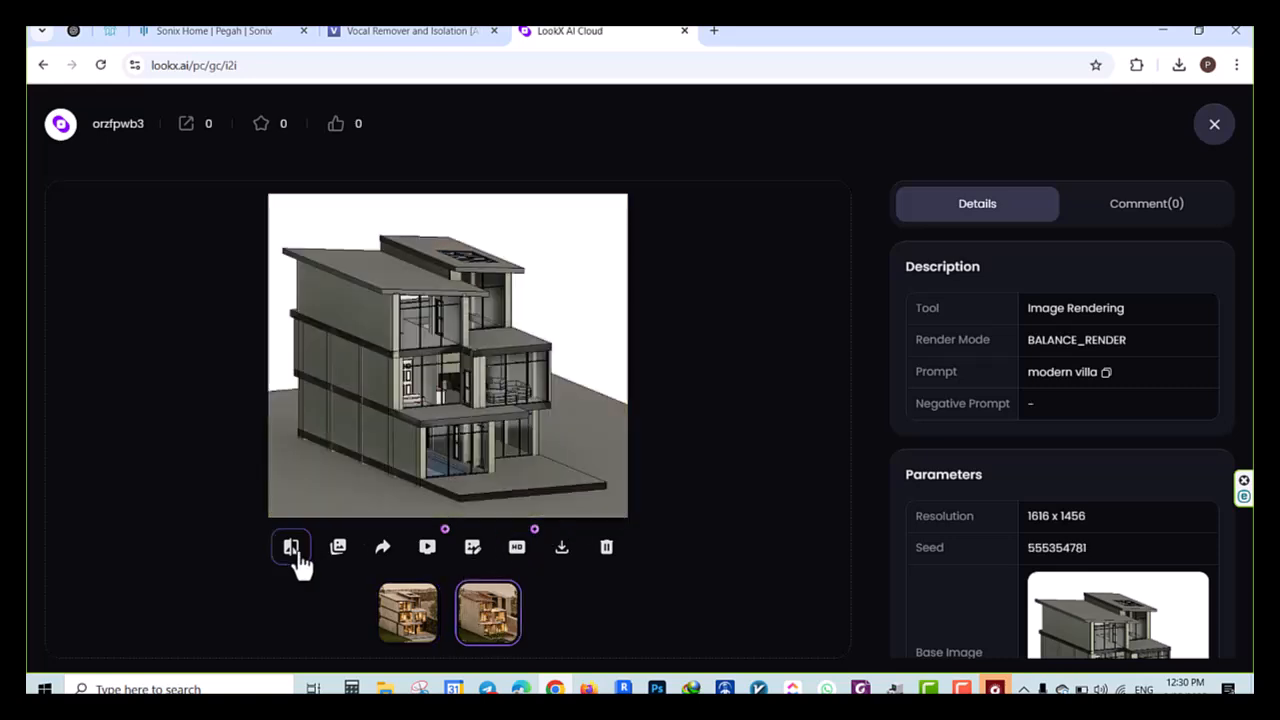
drag(657, 357, 600, 445)
click(397, 620)
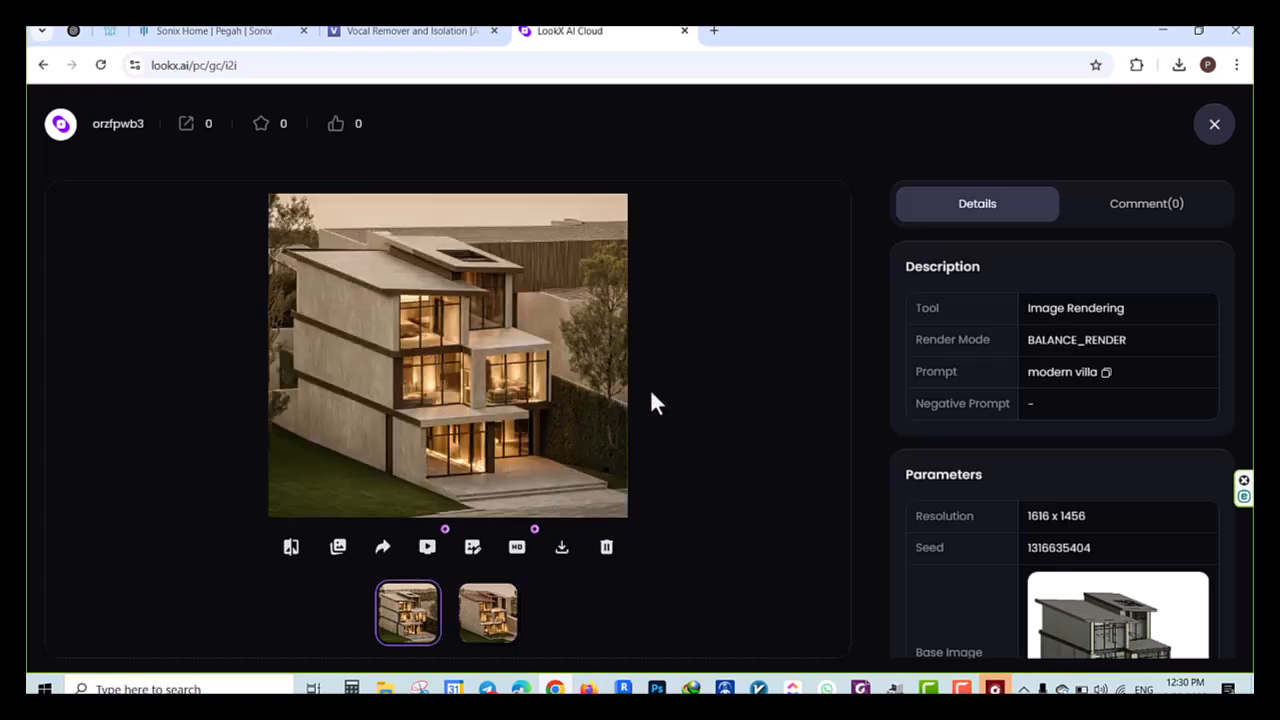
click(293, 548)
drag(657, 358, 628, 393)
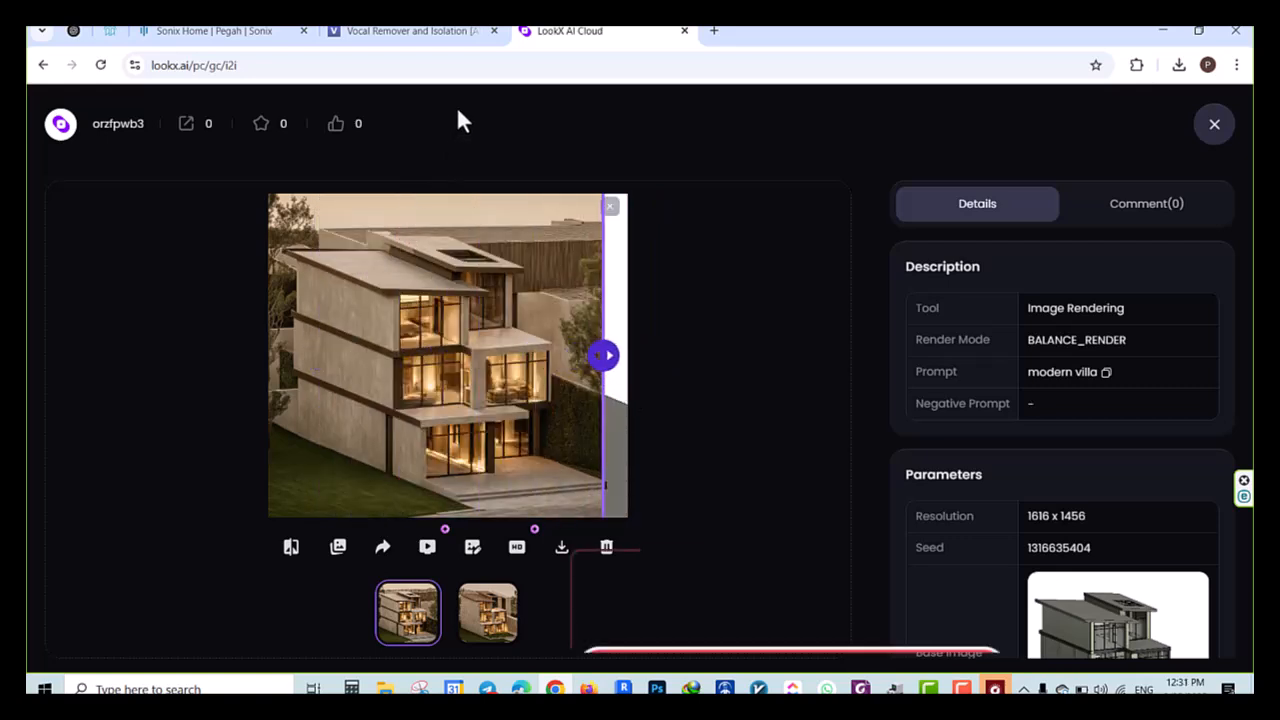
mouse_move(623, 356)
mouse_down()
mouse_move(357, 377)
mouse_move(612, 377)
mouse_up()
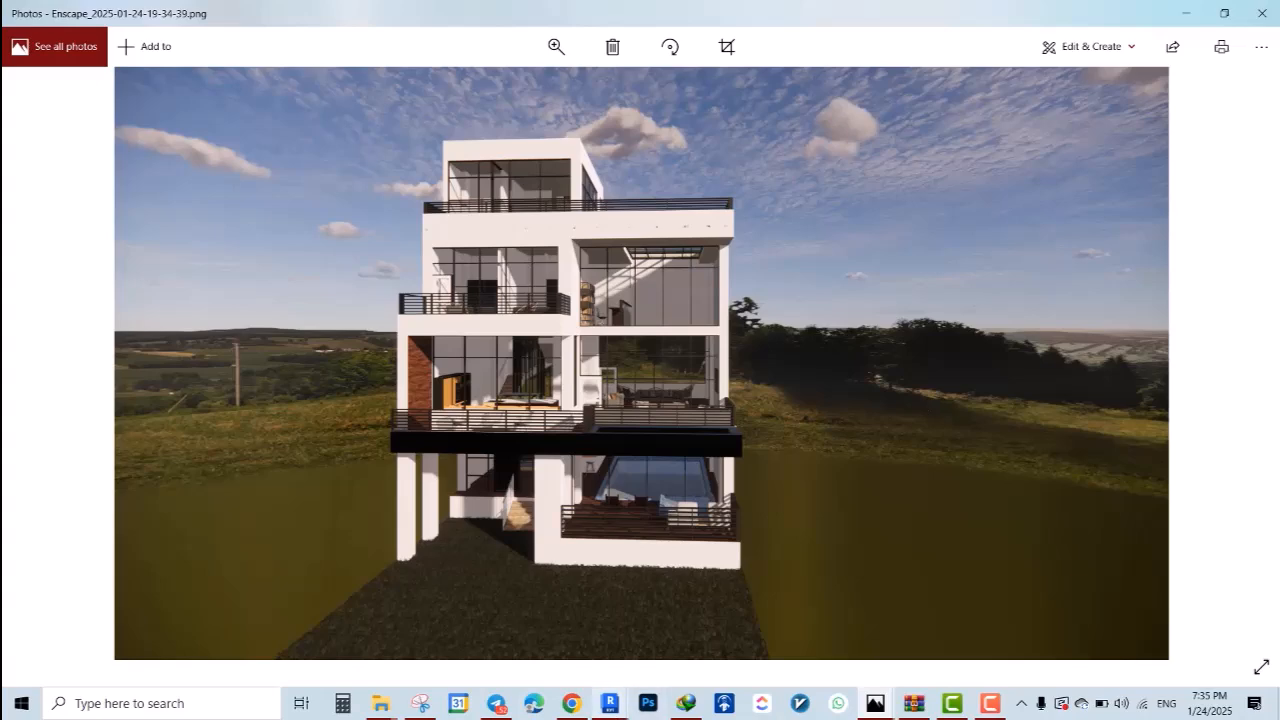
Switch to Chrome with the krea.ai site and open Krea's Enhance tool
click(568, 705)
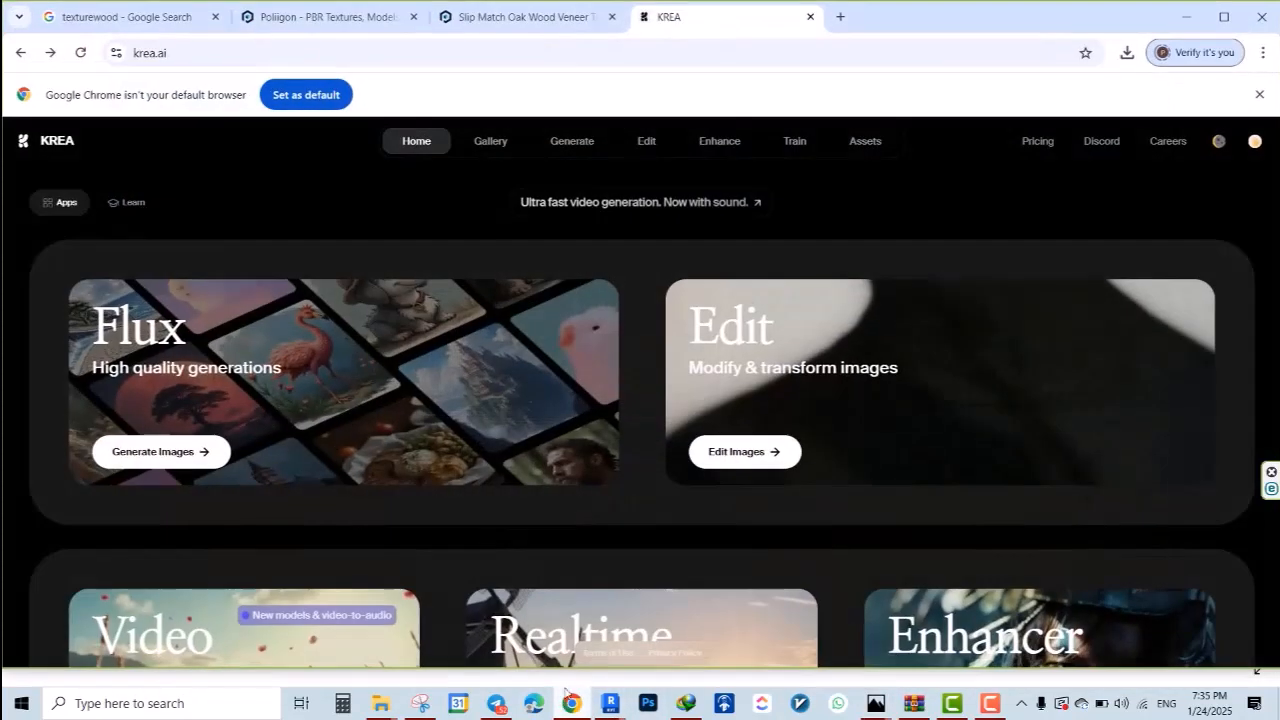
click(155, 55)
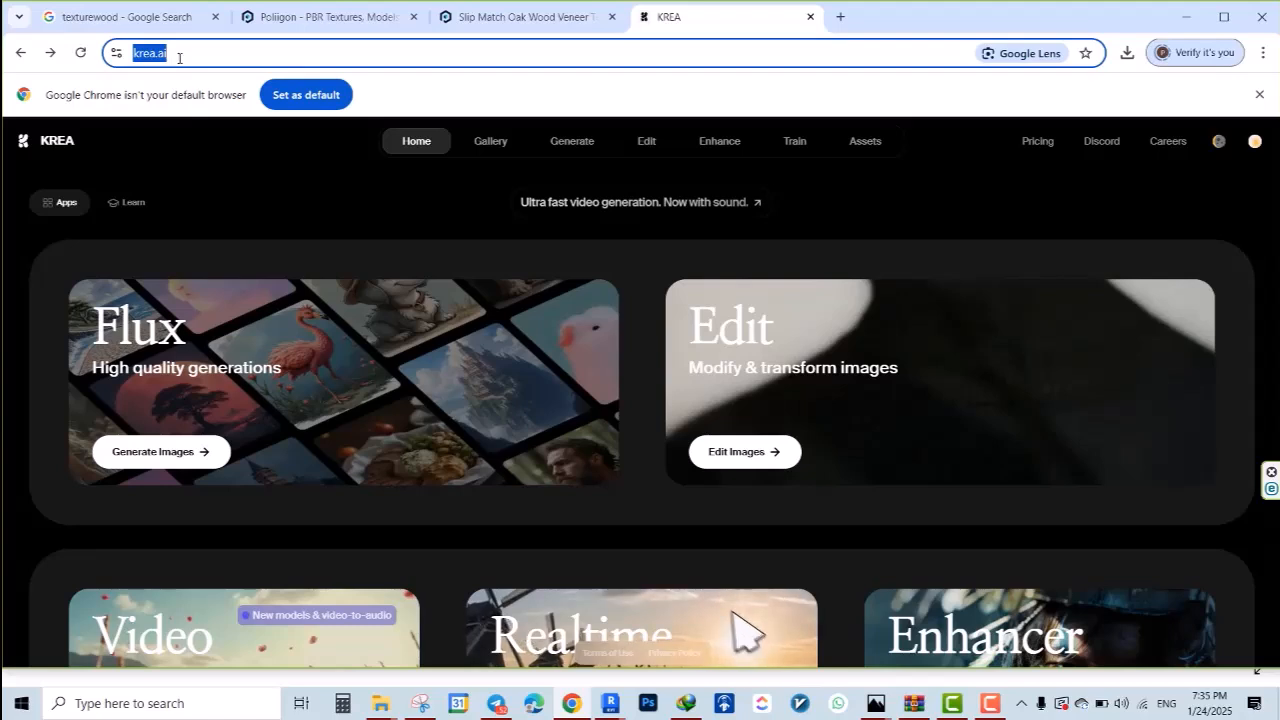
drag(177, 52, 158, 57)
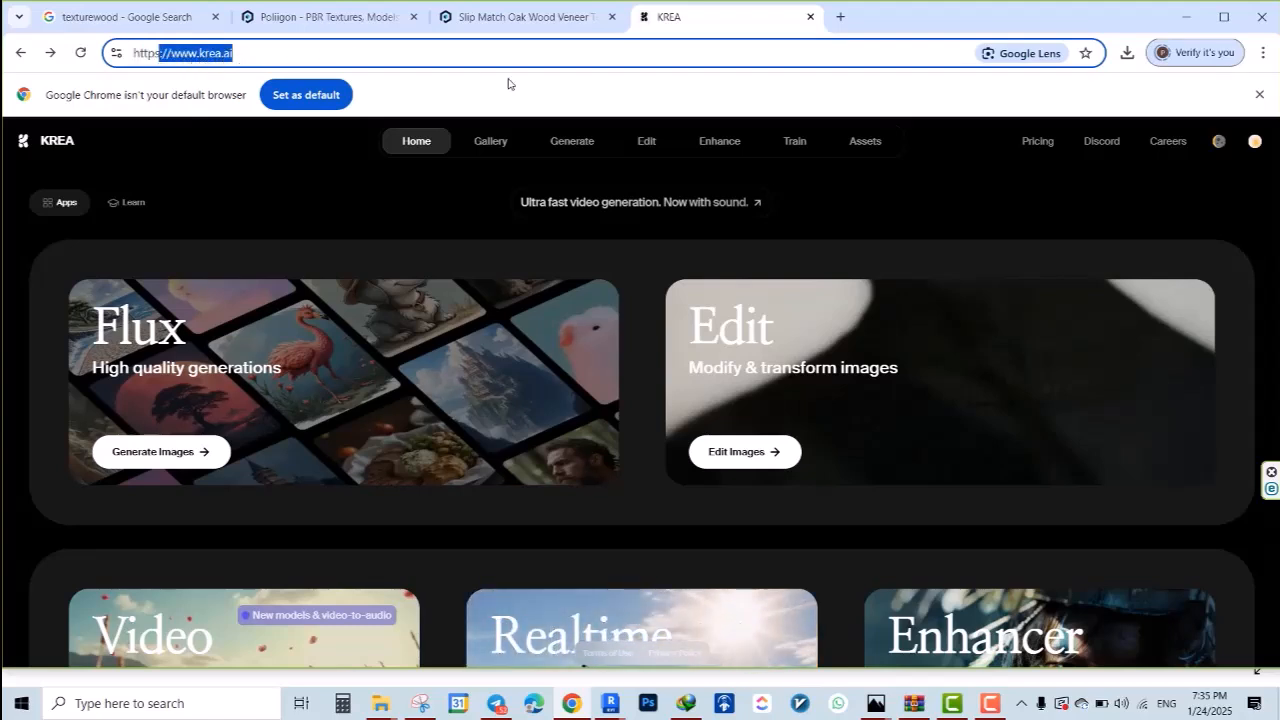
click(722, 143)
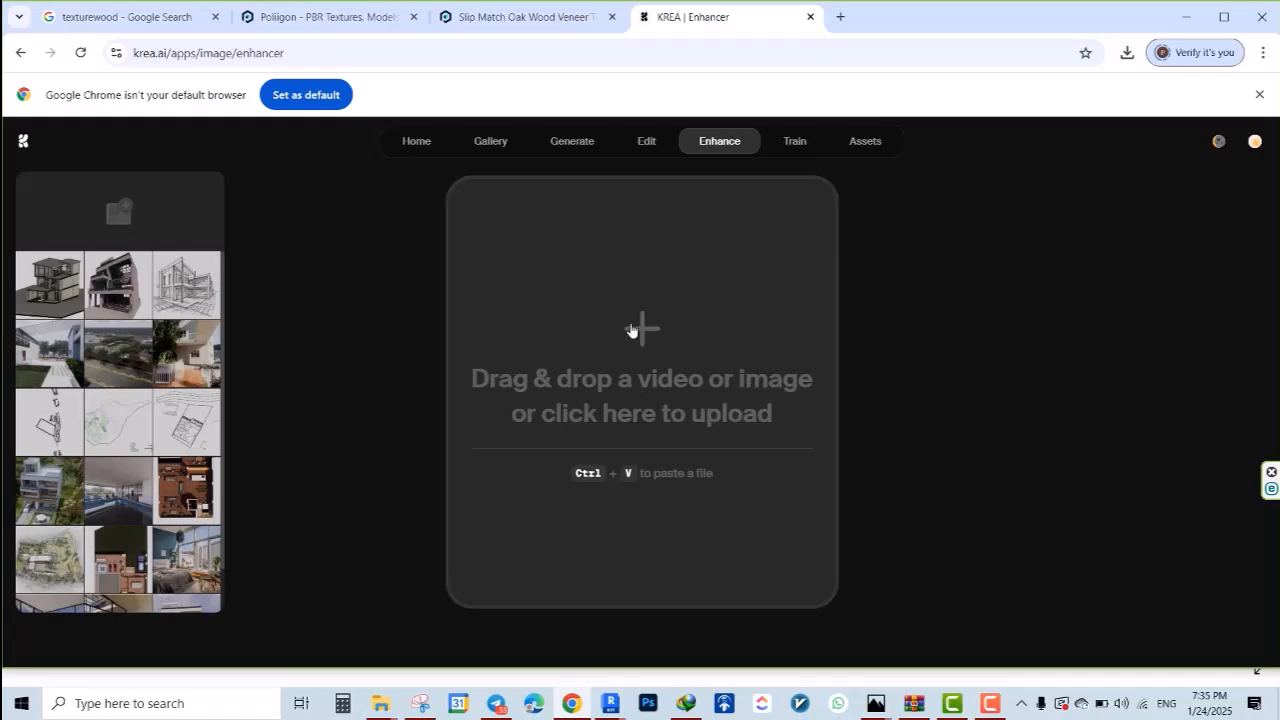
click(633, 330)
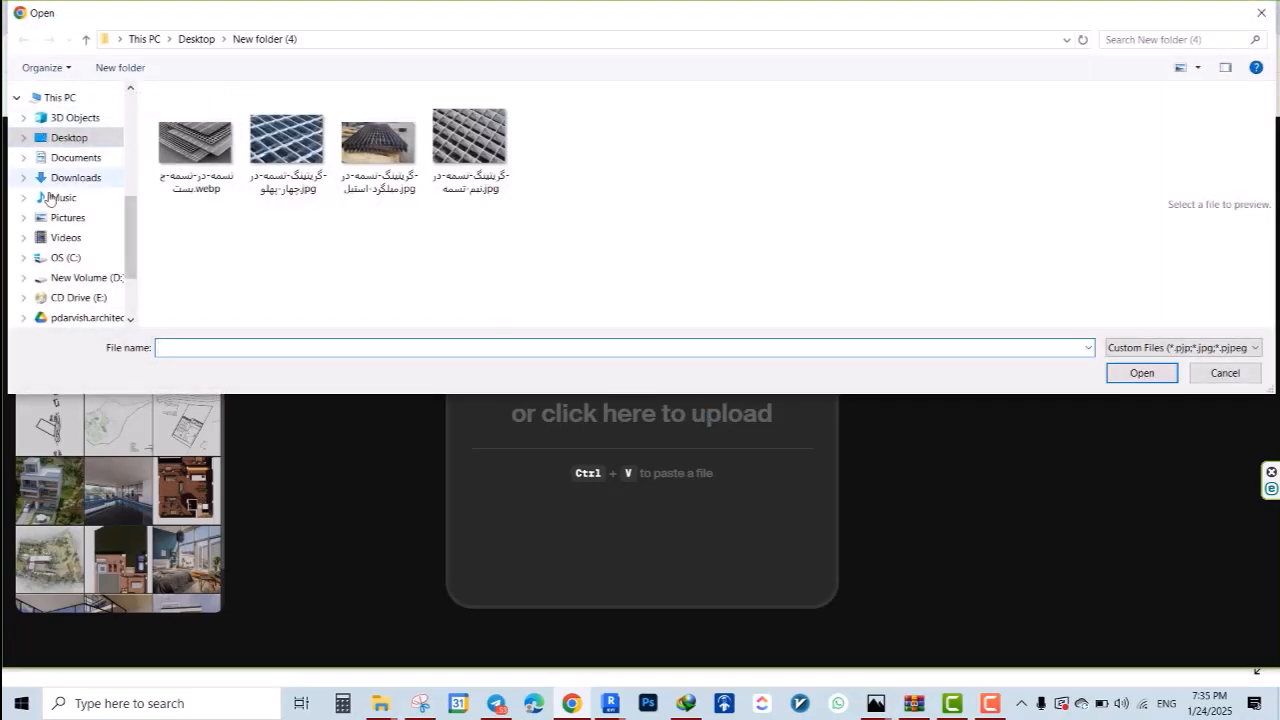
click(75, 137)
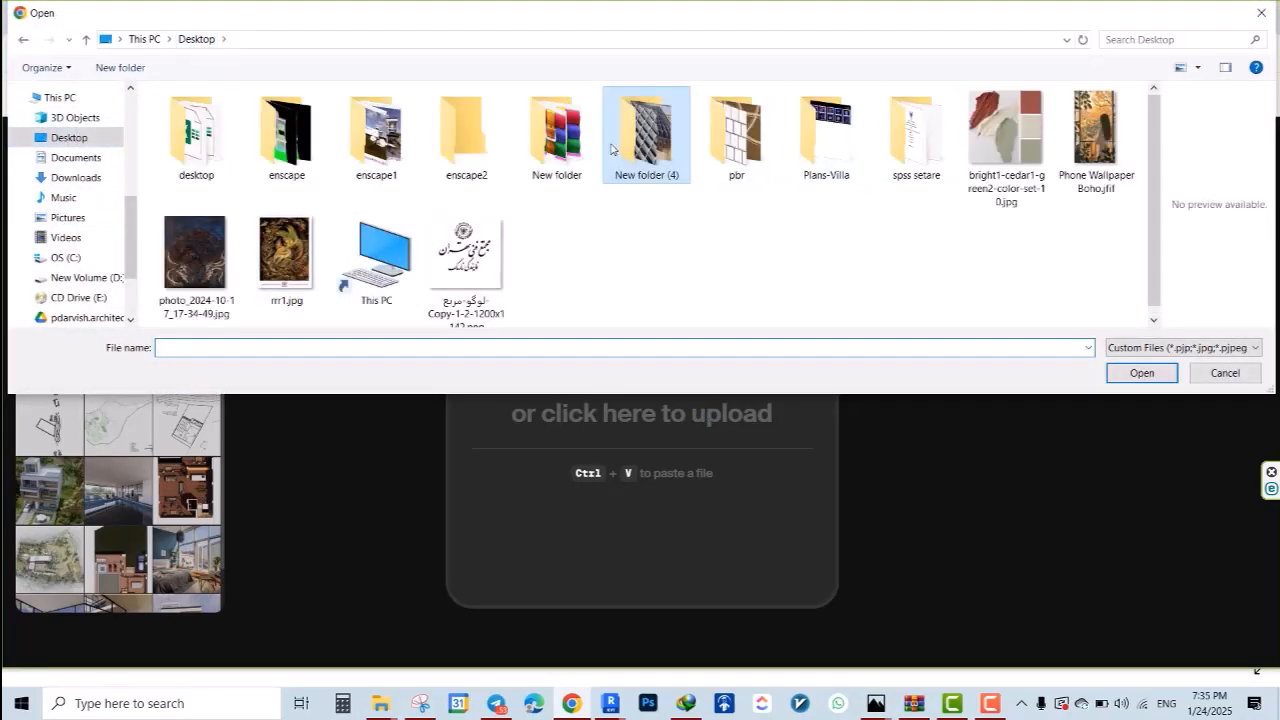
double_click(288, 138)
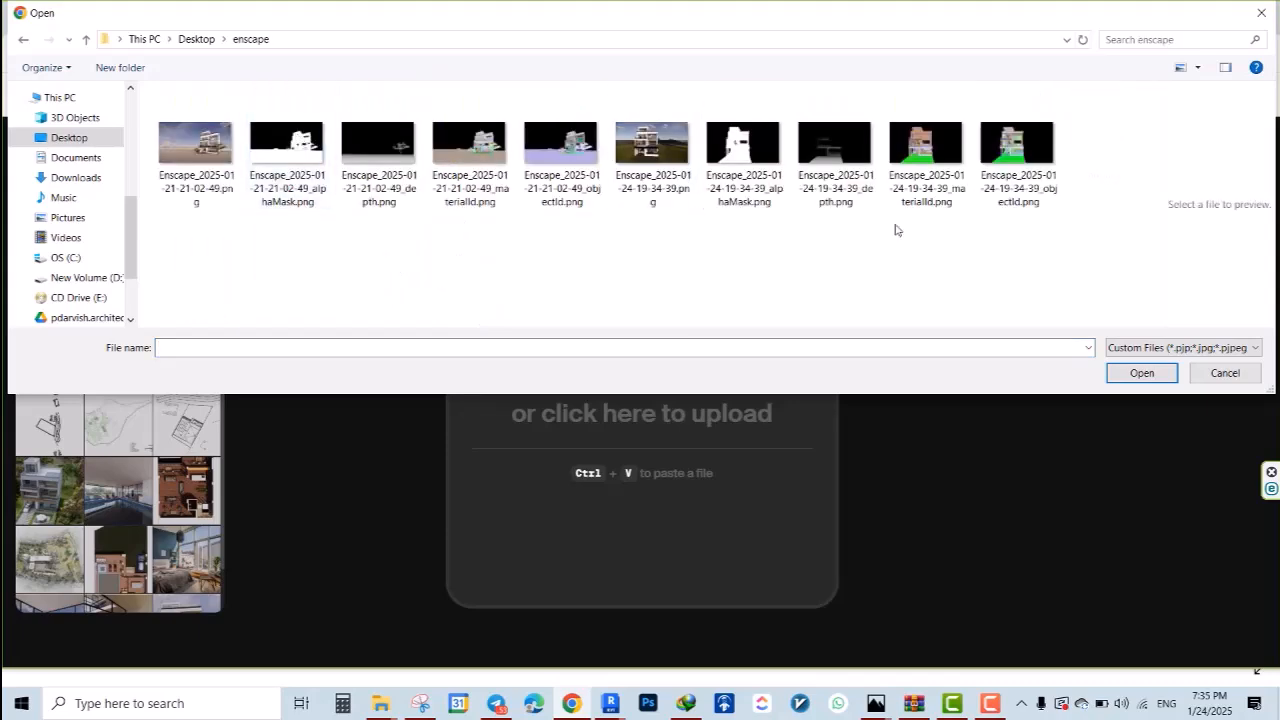
click(632, 152)
click(1140, 372)
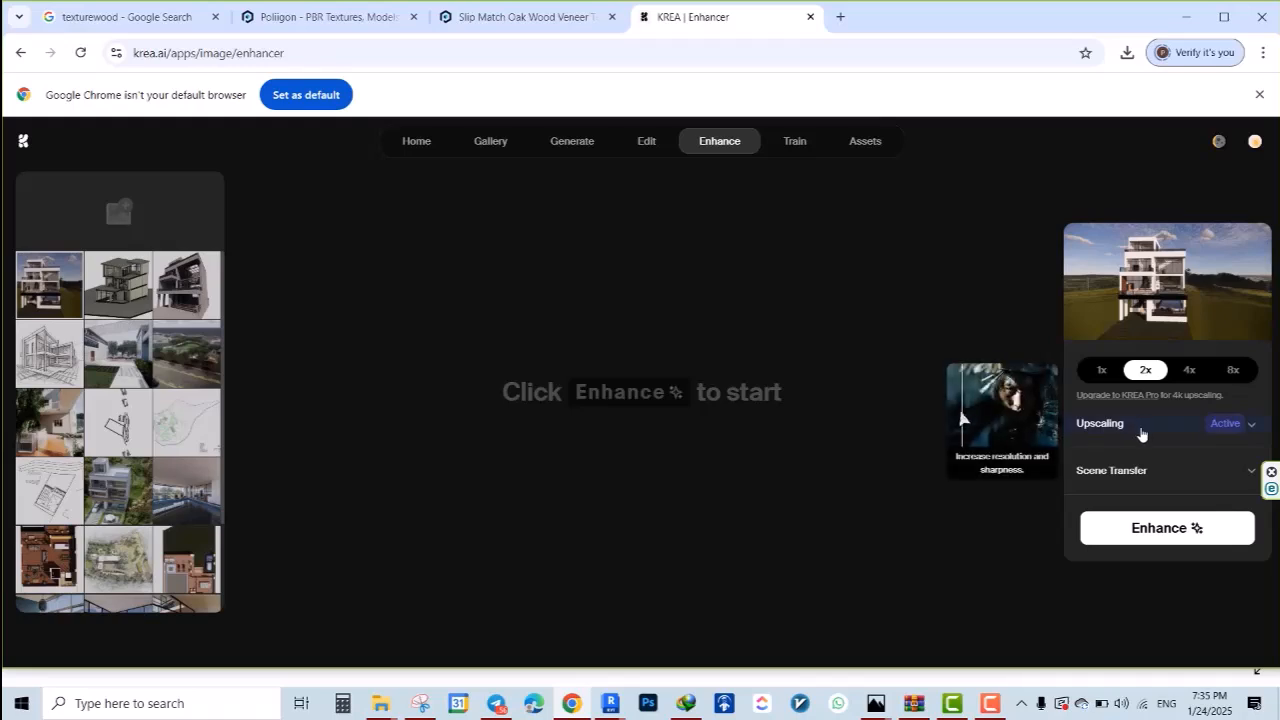
Open the Upscaling settings and read through the automatically written prompt describing the house
click(1141, 434)
scroll(1150, 480, down, 3)
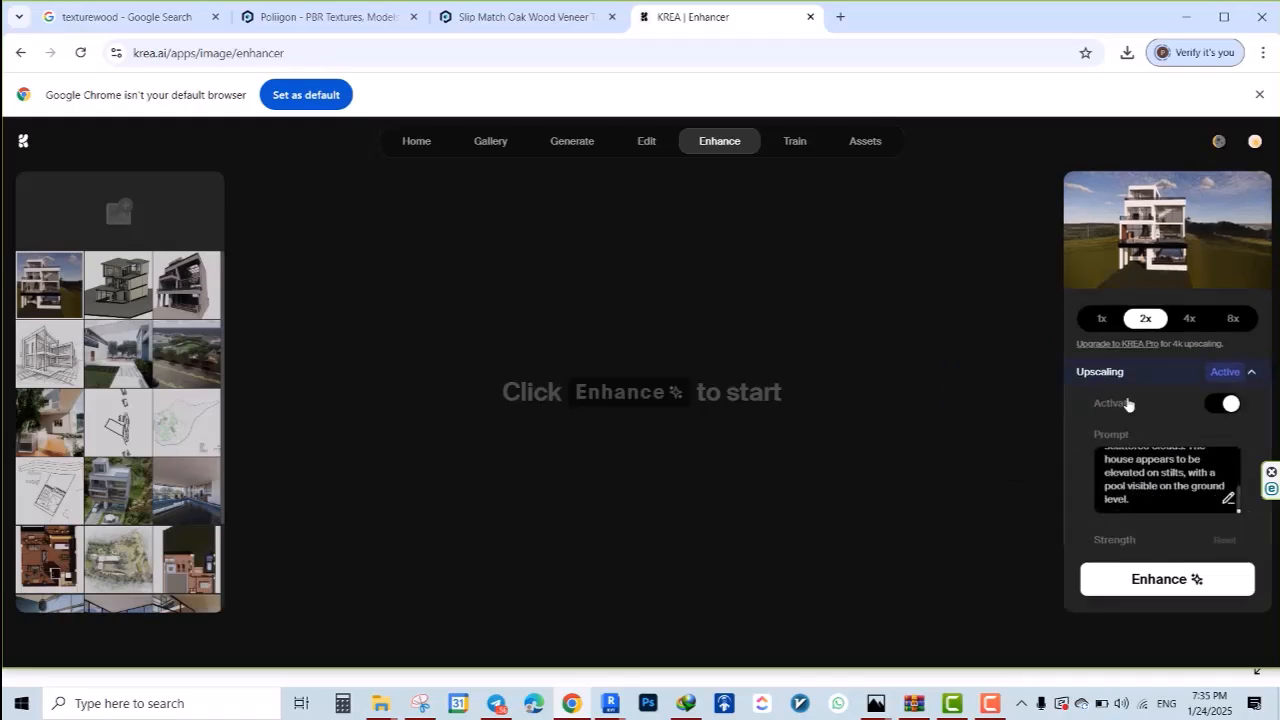
scroll(1128, 403, down, 2)
scroll(1130, 428, up, 3)
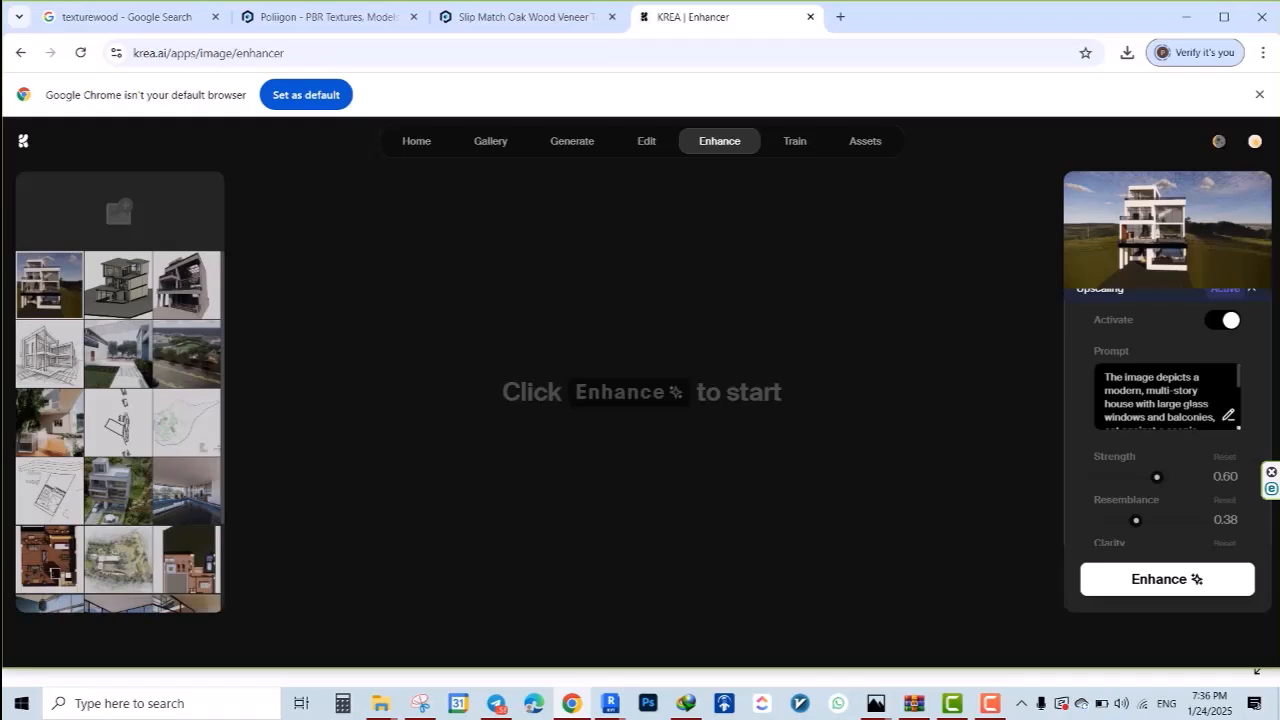
scroll(1165, 397, down, 1)
scroll(1165, 397, up, 1)
click(1179, 416)
scroll(1165, 397, down, 3)
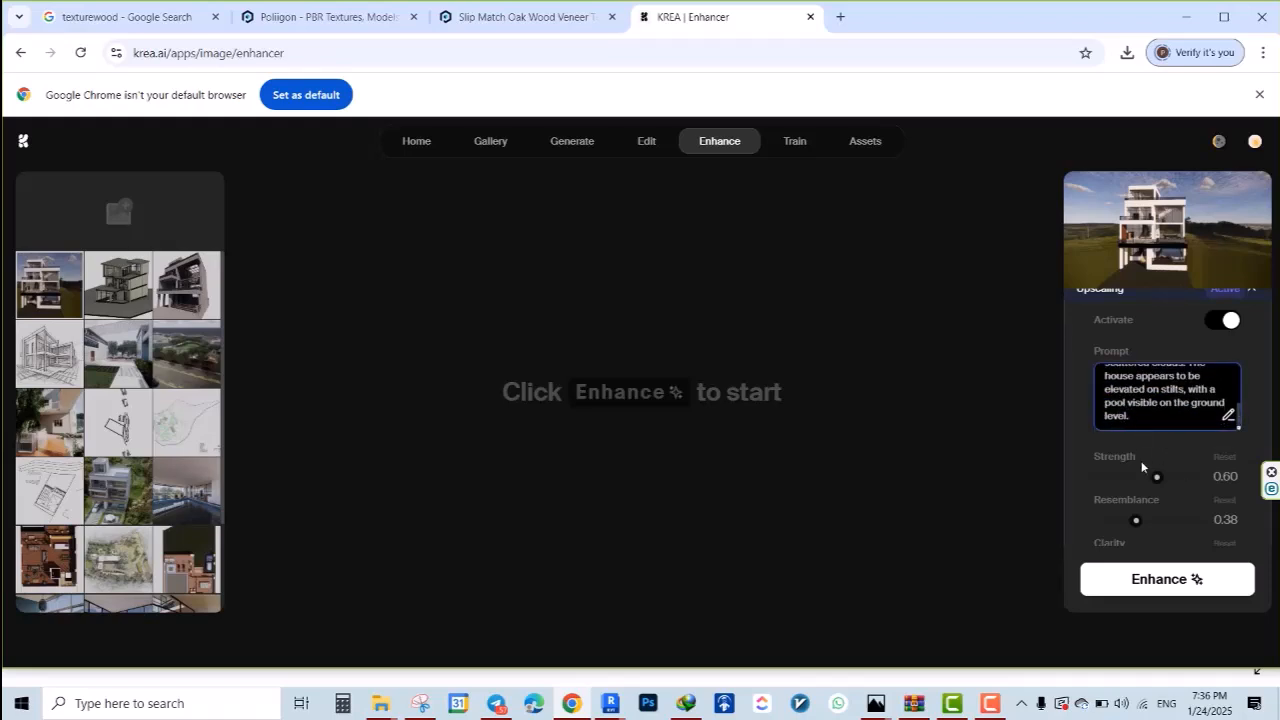
Check the strength, resemblance and clarity settings, then run the enhancement at 2x with the Default preset
scroll(1142, 467, down, 3)
scroll(1144, 485, up, 3)
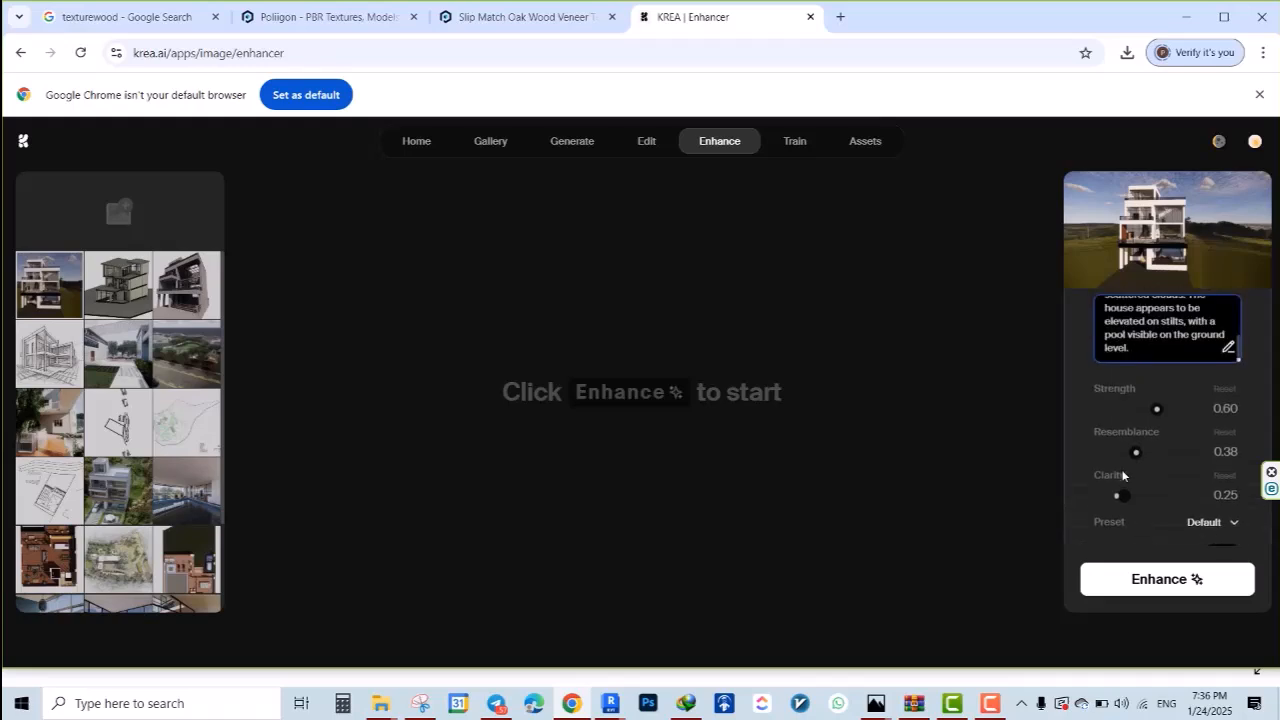
scroll(1139, 439, down, 2)
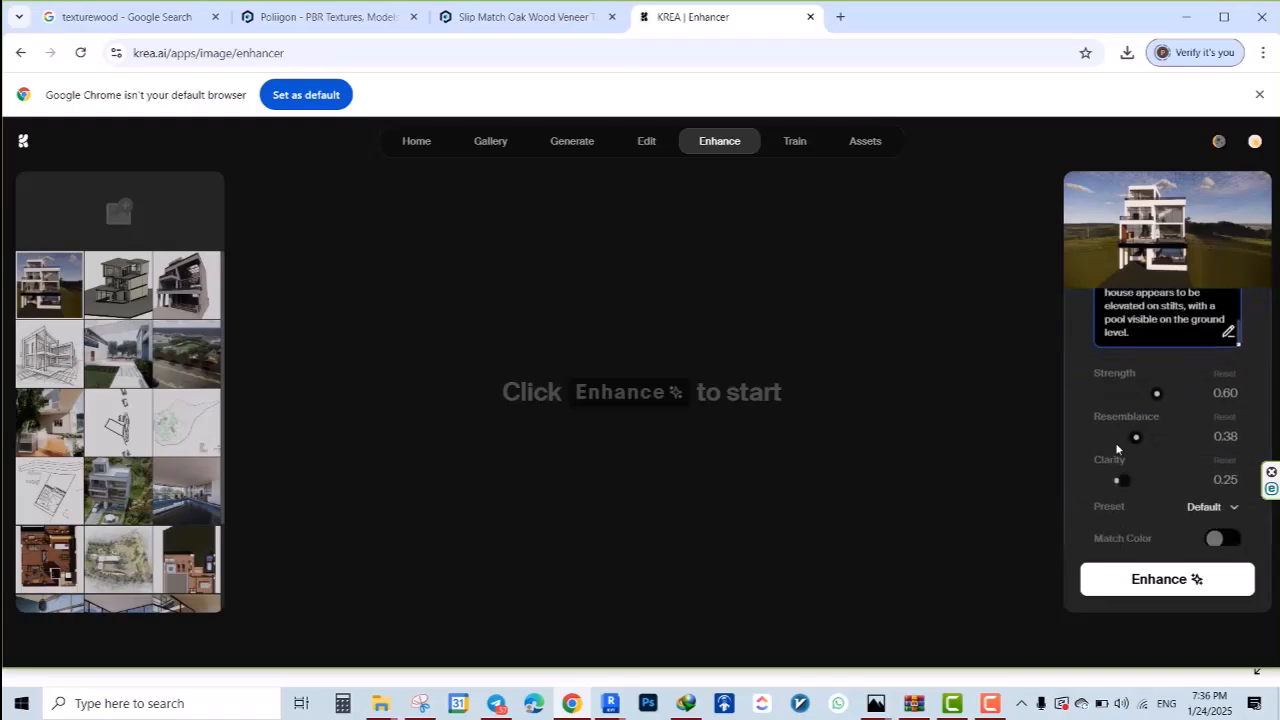
scroll(1132, 501, down, 1)
click(1160, 580)
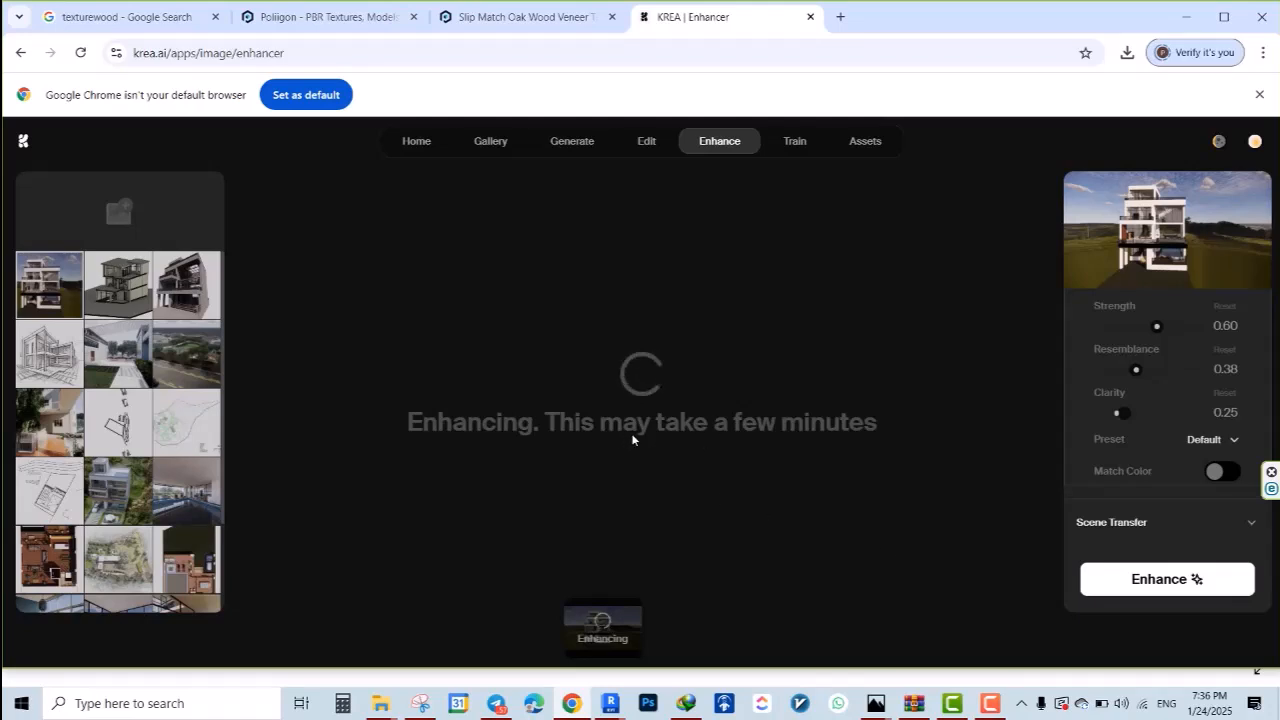
mouse_move(988, 708)
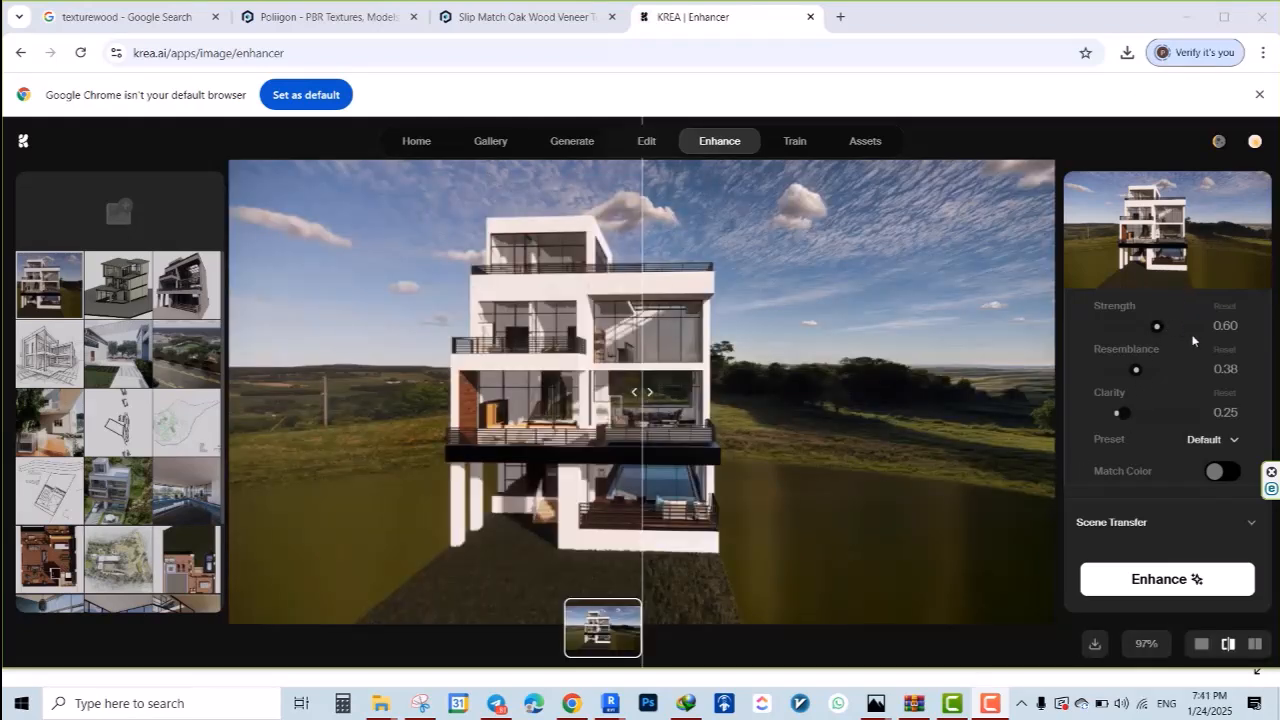
Compare the enhanced image with the original render by sweeping the before/after divider across the whole picture
scroll(1207, 372, up, 3)
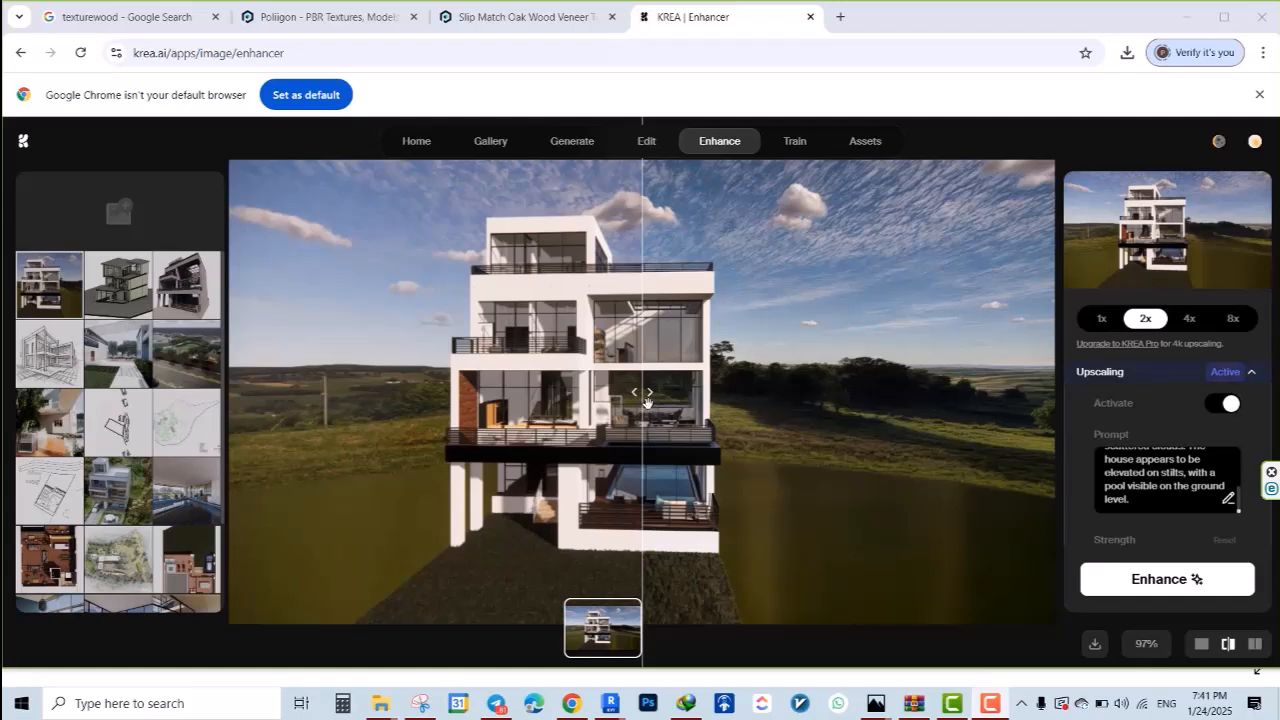
drag(647, 401, 851, 392)
drag(930, 472, 252, 455)
scroll(1235, 500, down, 2)
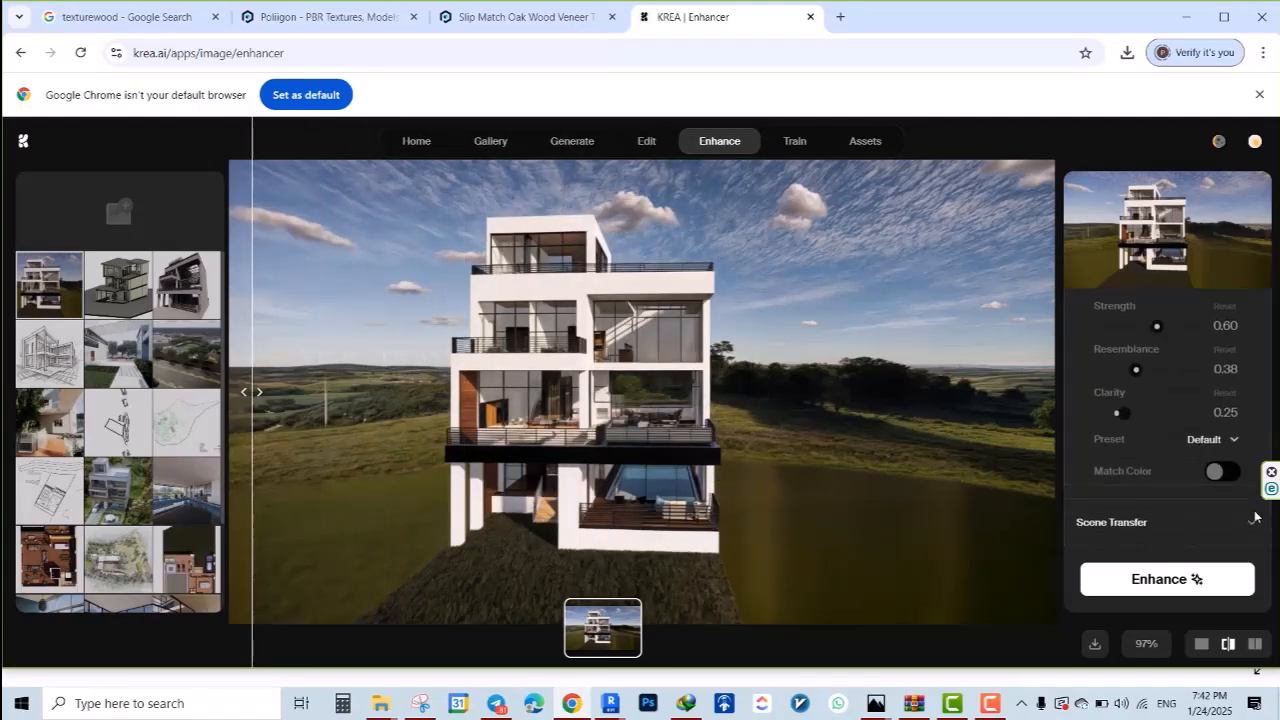
Change the upscaling preset to Strong and raise the strength to 0.84
scroll(1225, 410, up, 2)
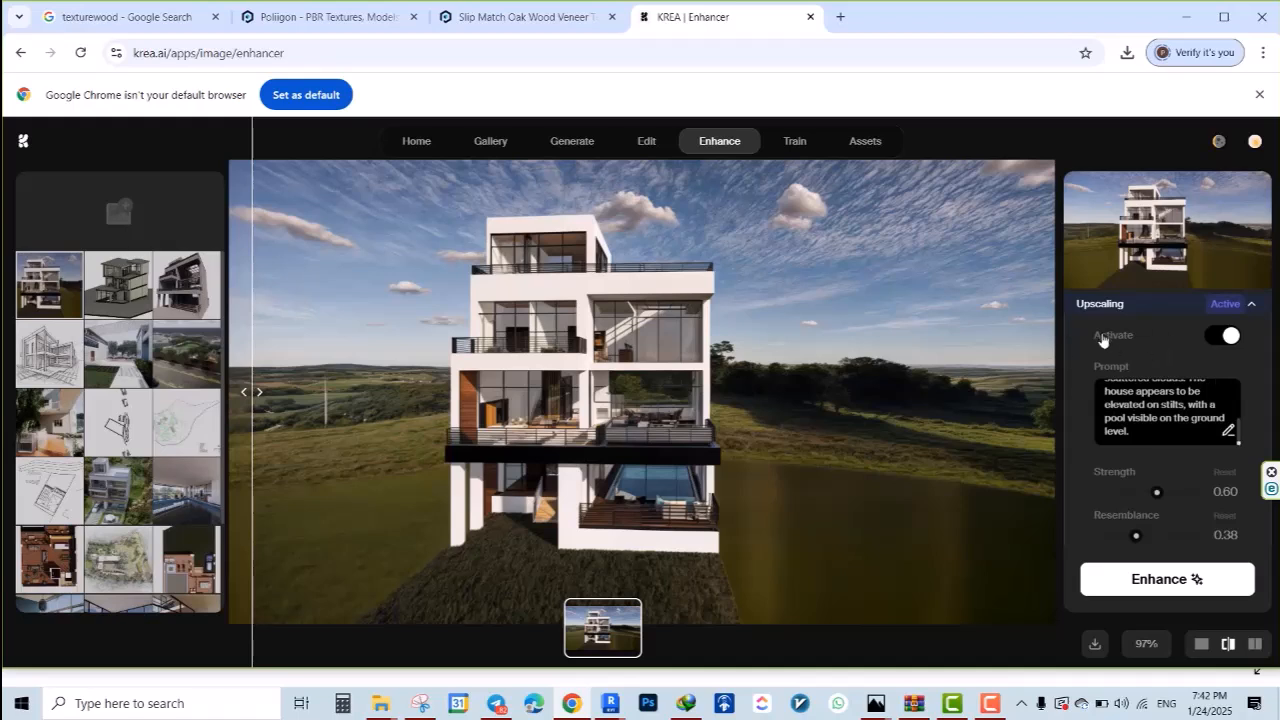
scroll(1102, 341, up, 1)
scroll(1110, 375, down, 3)
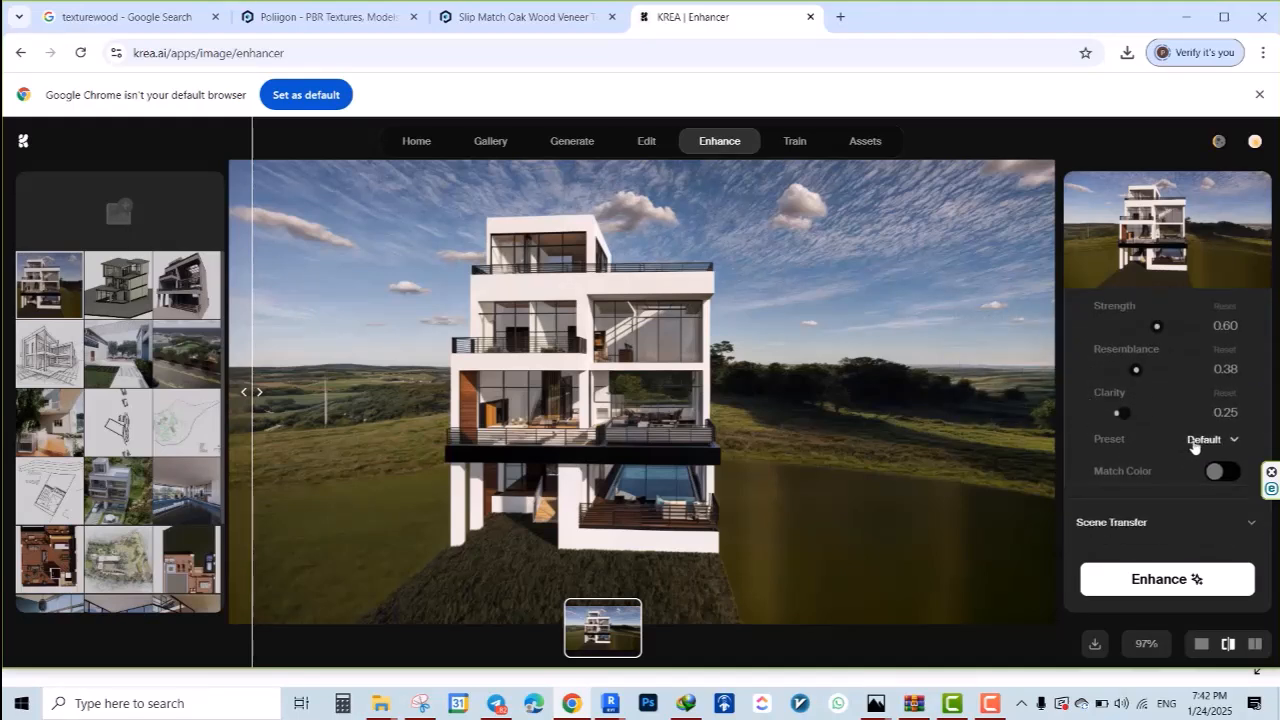
click(1201, 440)
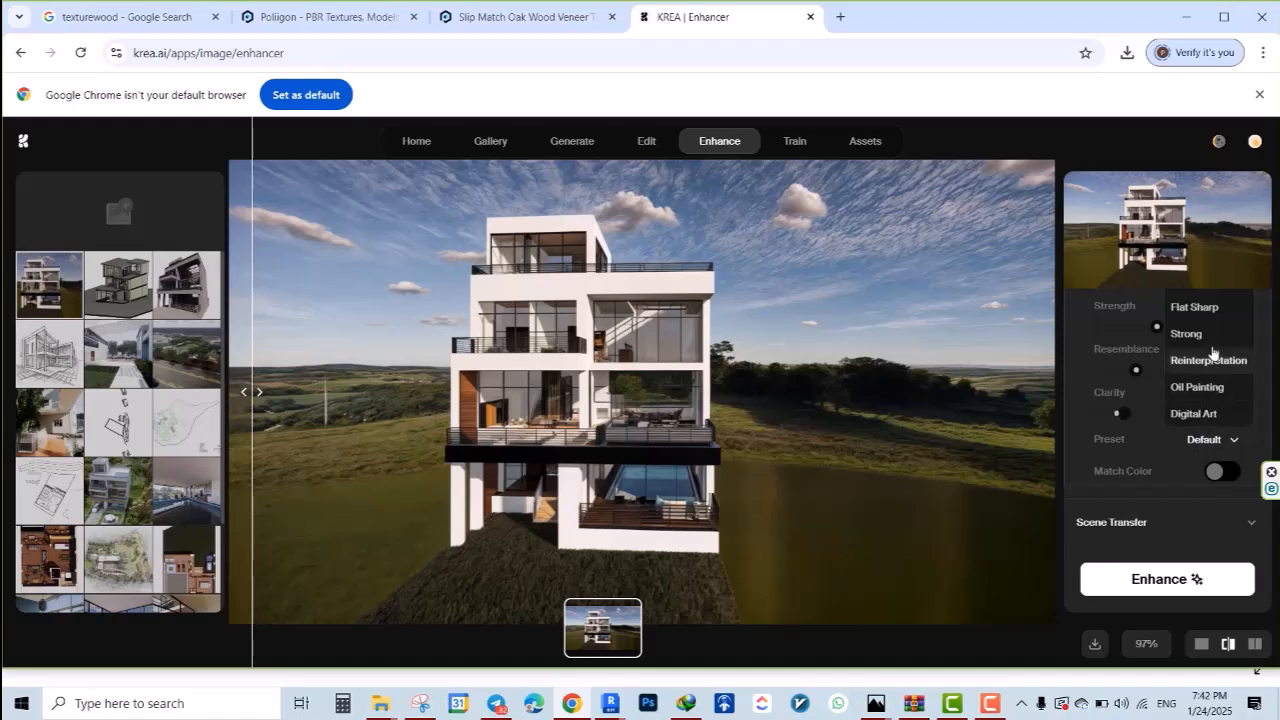
click(1208, 336)
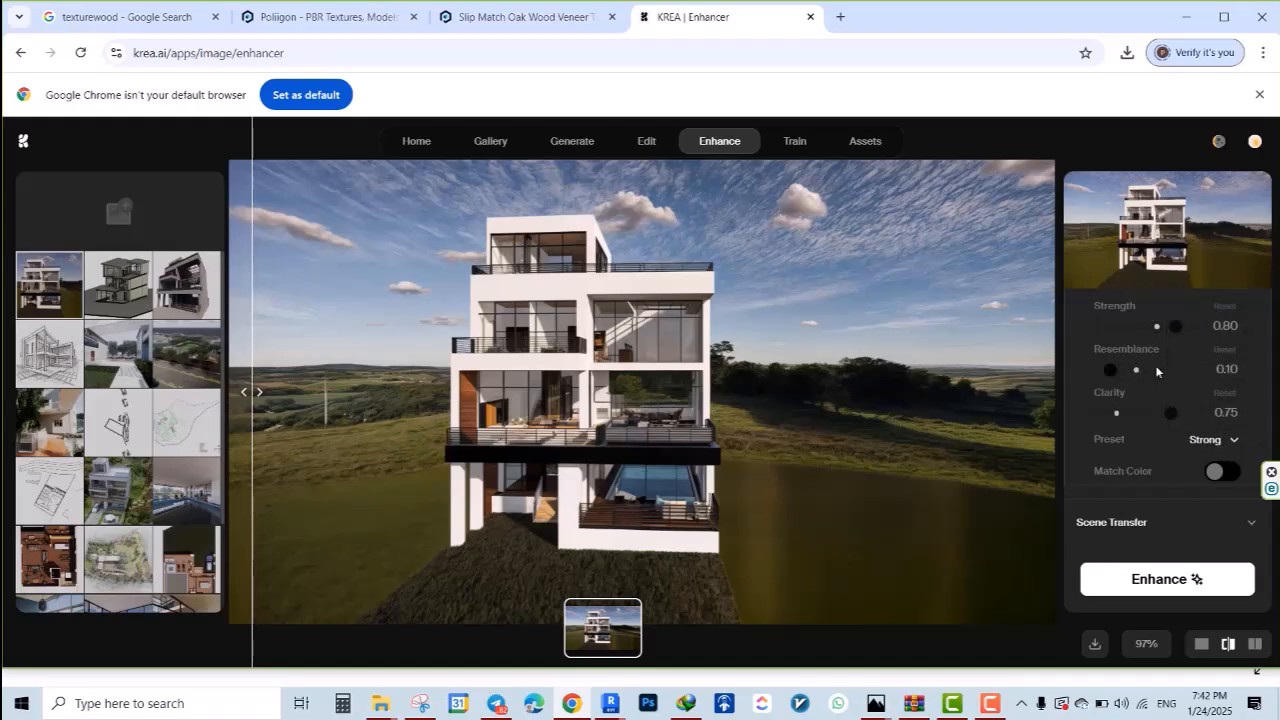
scroll(1157, 371, up, 1)
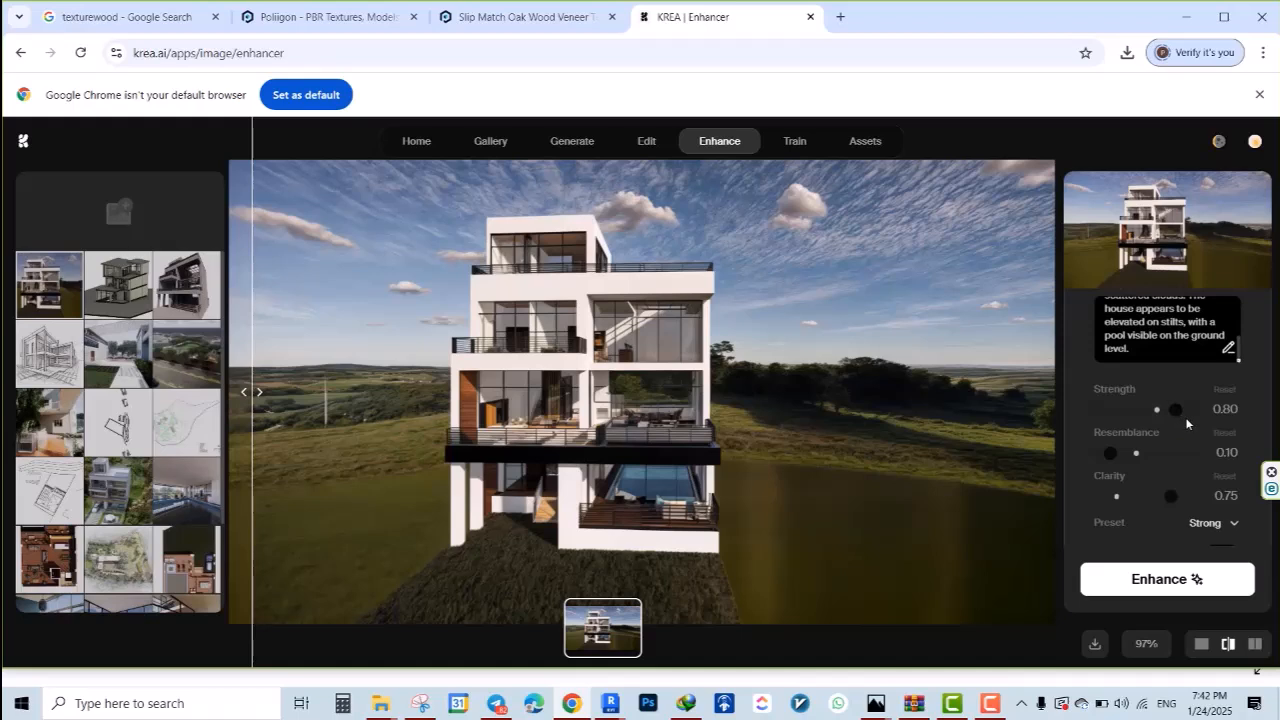
drag(1175, 412, 1180, 411)
Turn on Scene Transfer to look over its options and run the enhancement again
scroll(1195, 465, down, 1)
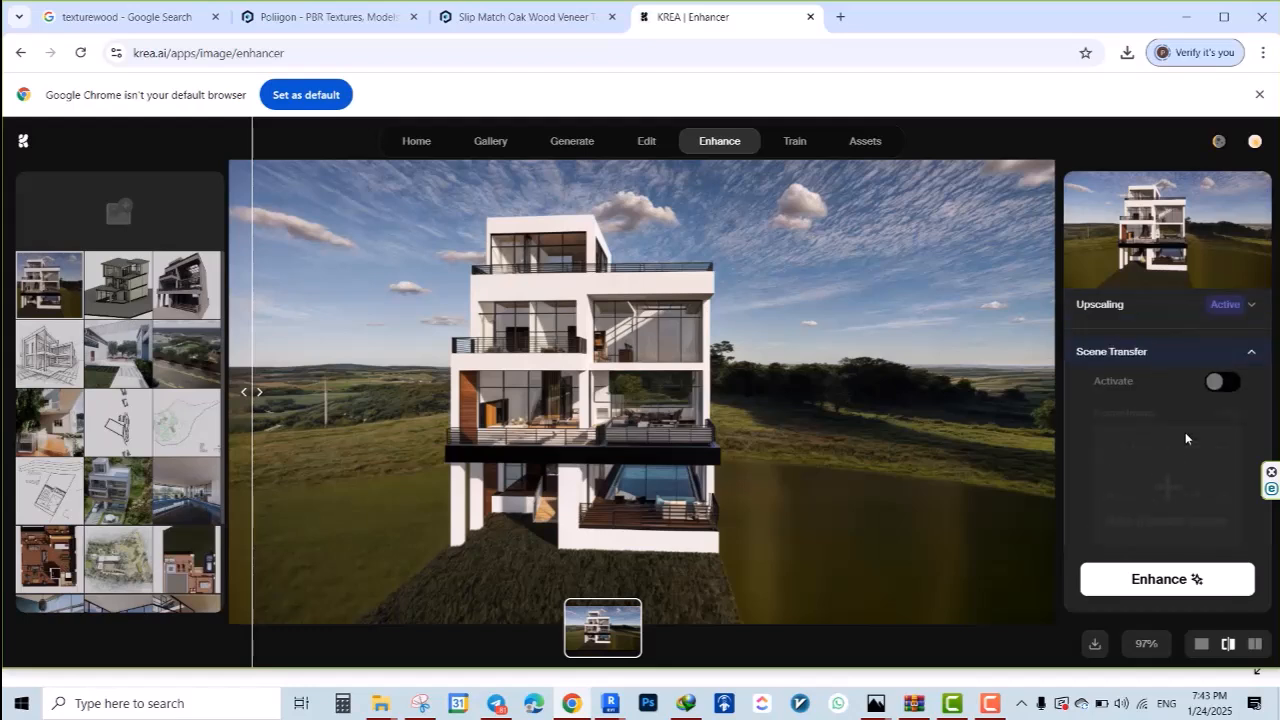
click(1222, 382)
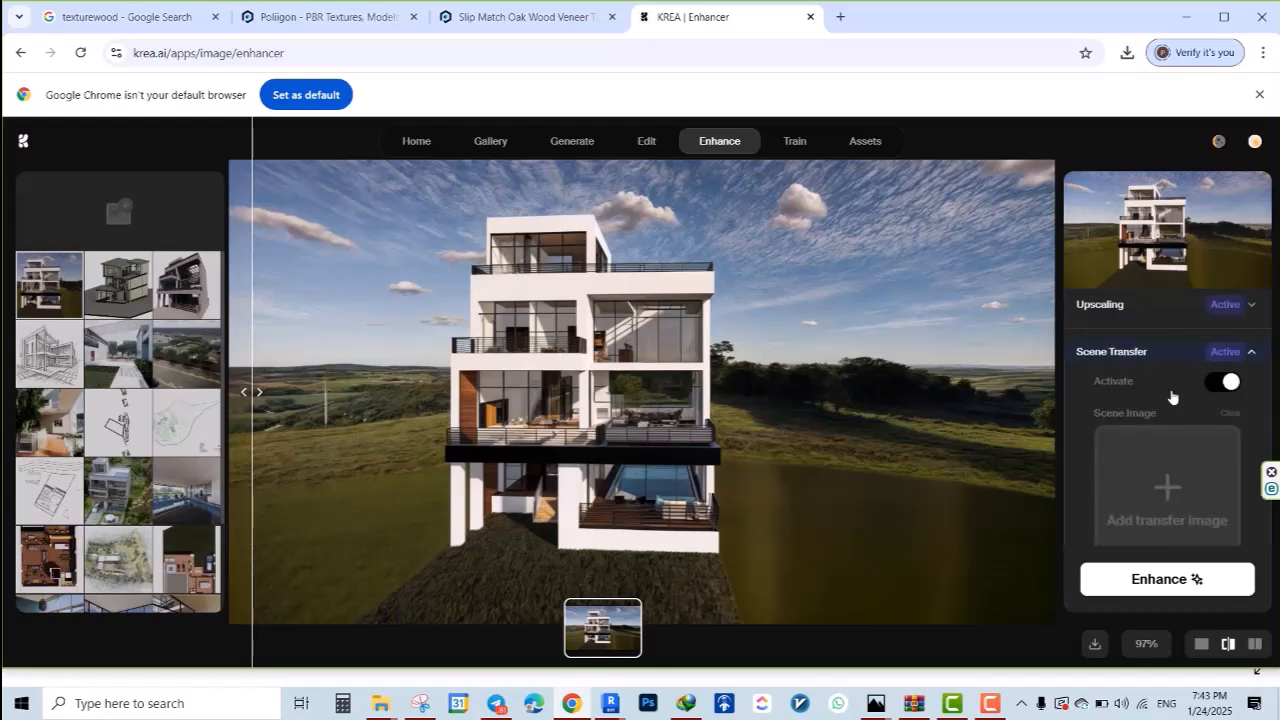
scroll(1170, 397, down, 3)
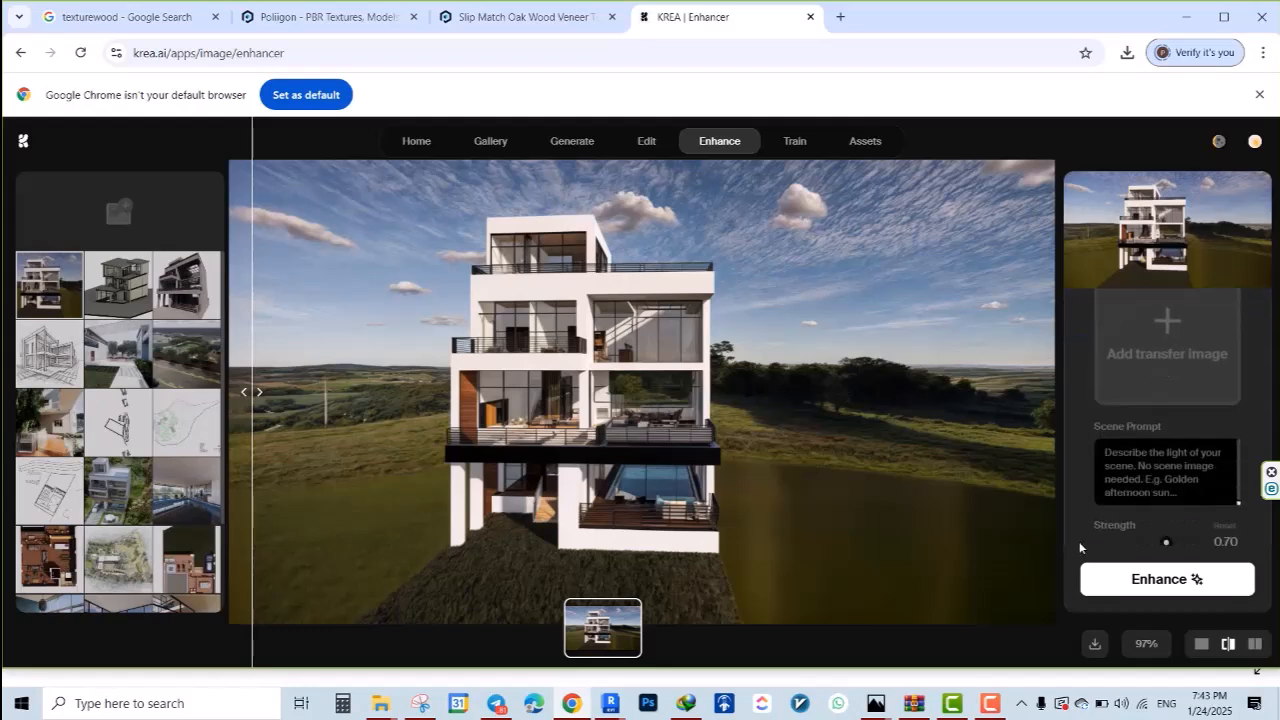
click(1162, 582)
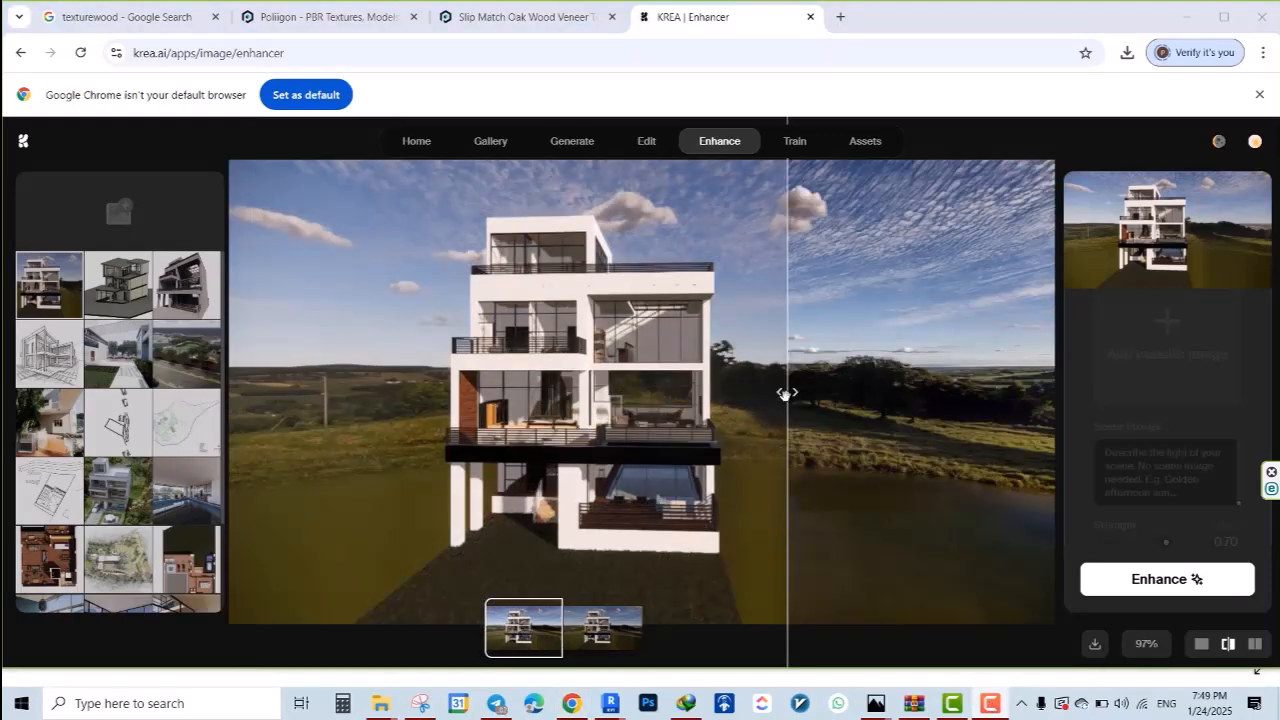
Reveal the whole second enhanced image, then review the upscaling values used and the Scene Transfer section
drag(785, 393, 226, 392)
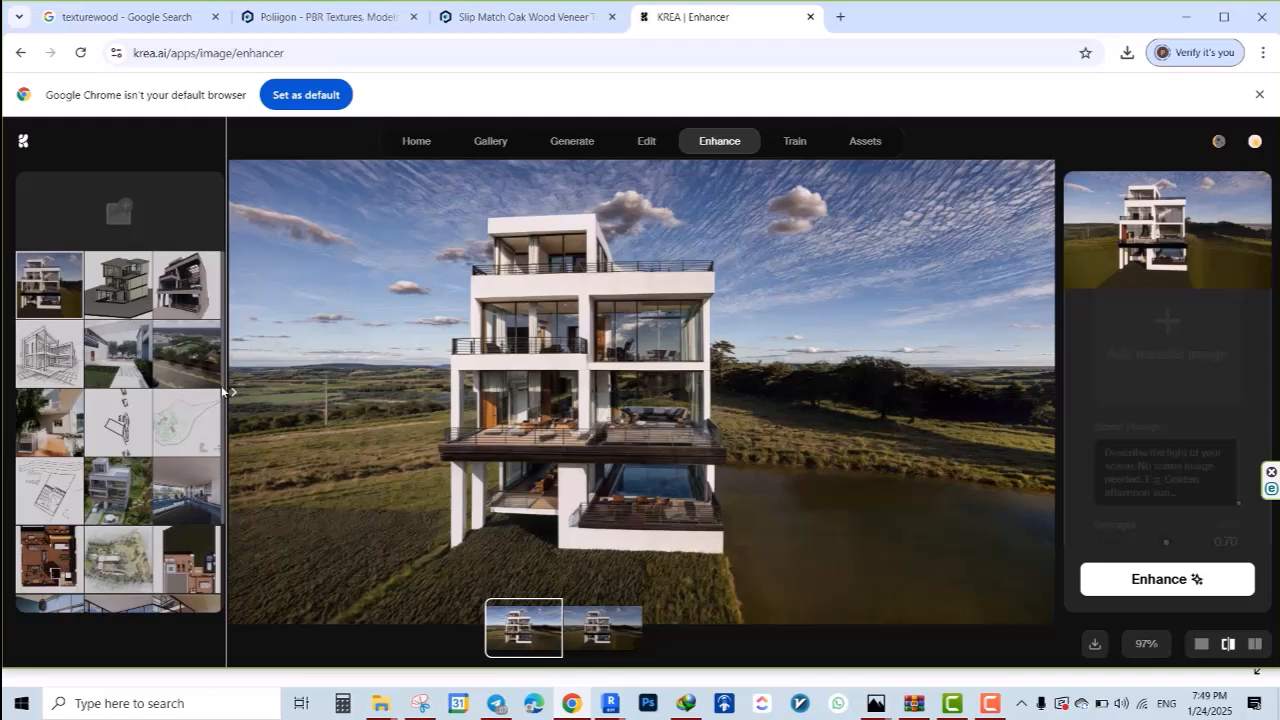
scroll(1120, 450, up, 3)
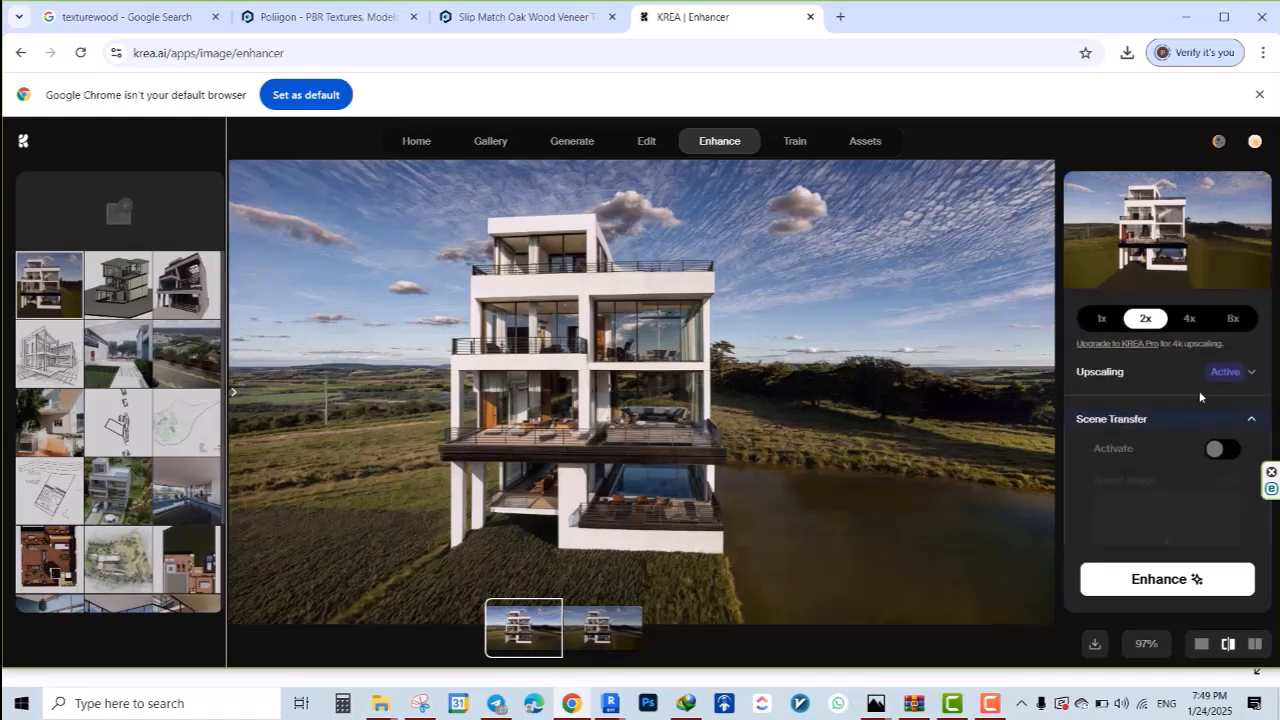
click(1231, 378)
scroll(1252, 504, down, 1)
scroll(1240, 480, down, 5)
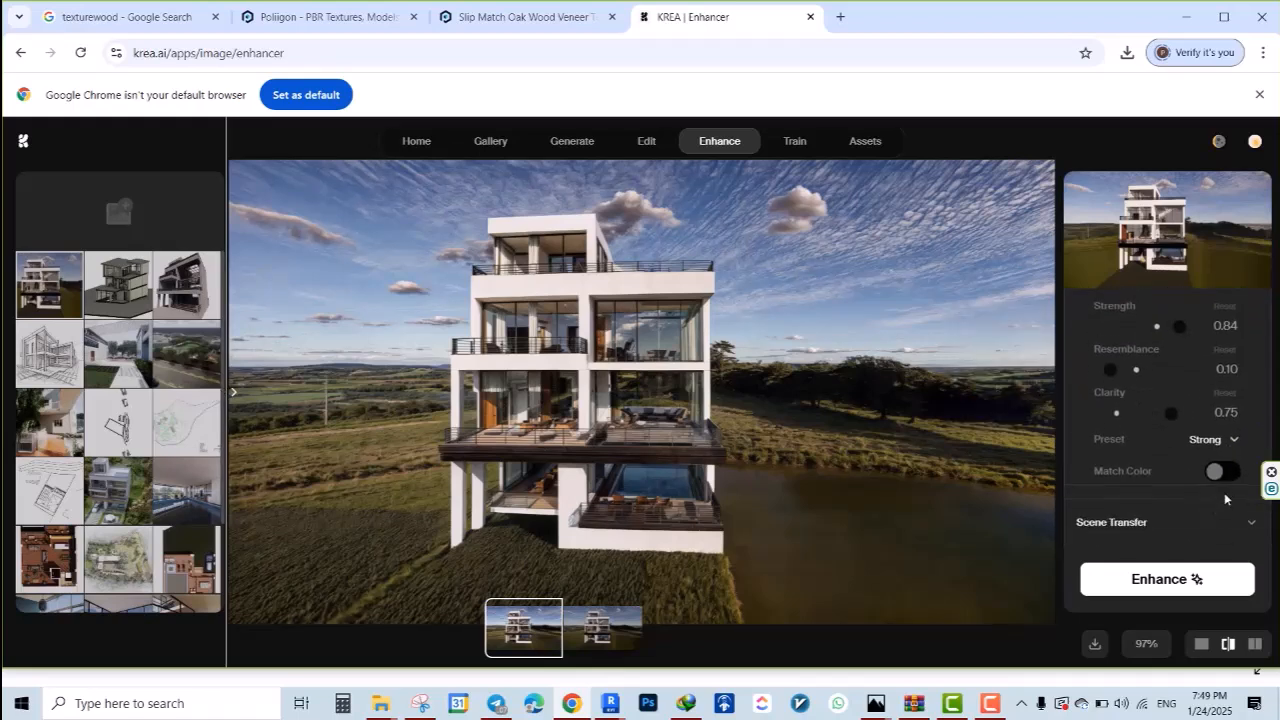
scroll(1158, 424, up, 2)
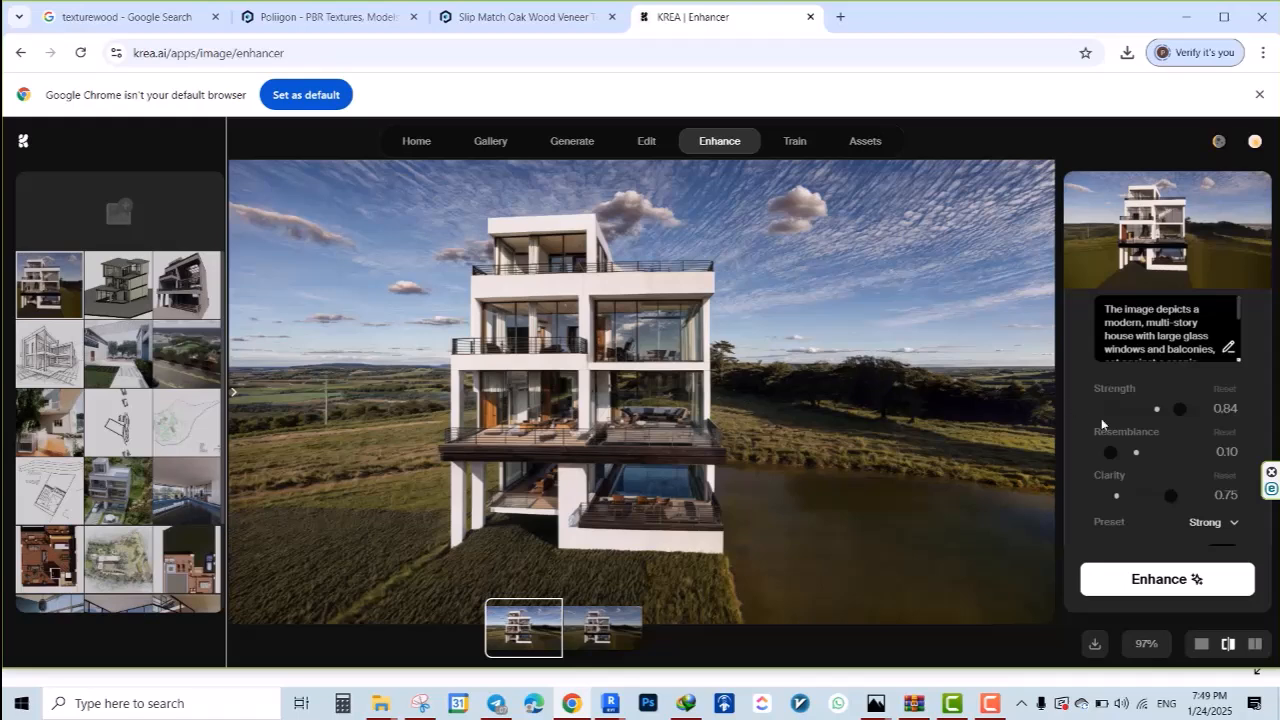
scroll(1088, 479, down, 1)
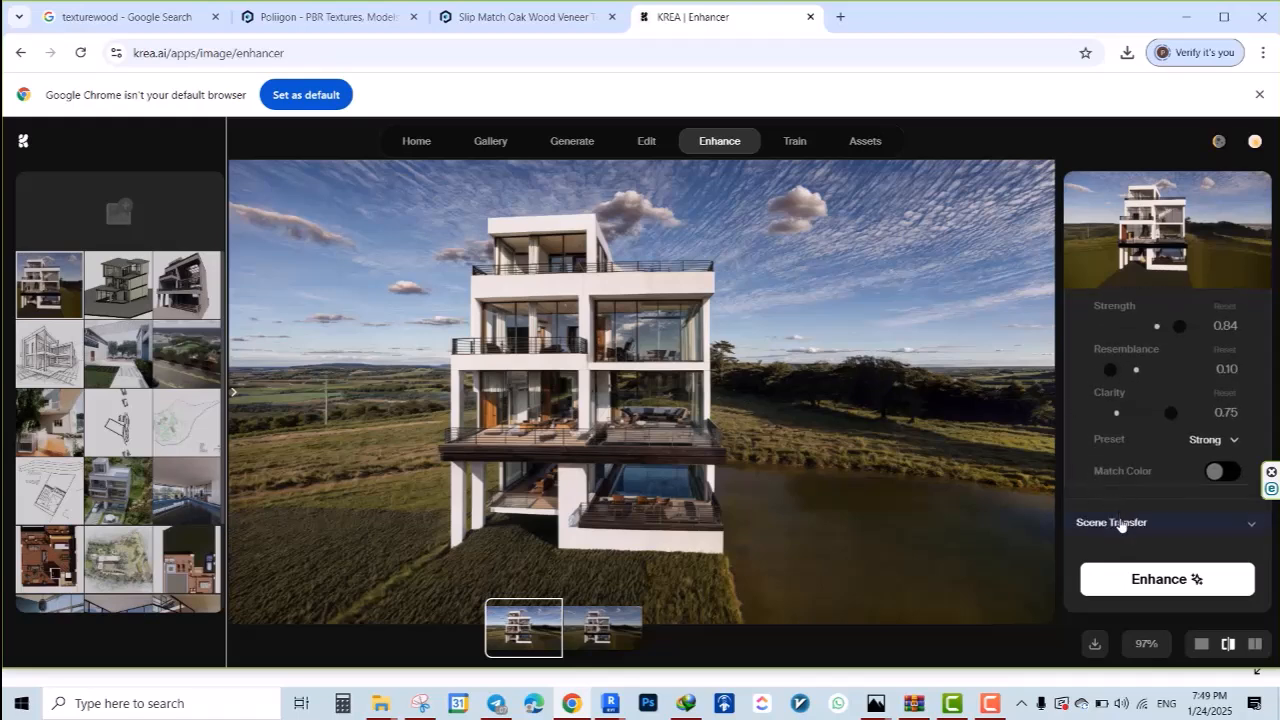
click(1120, 524)
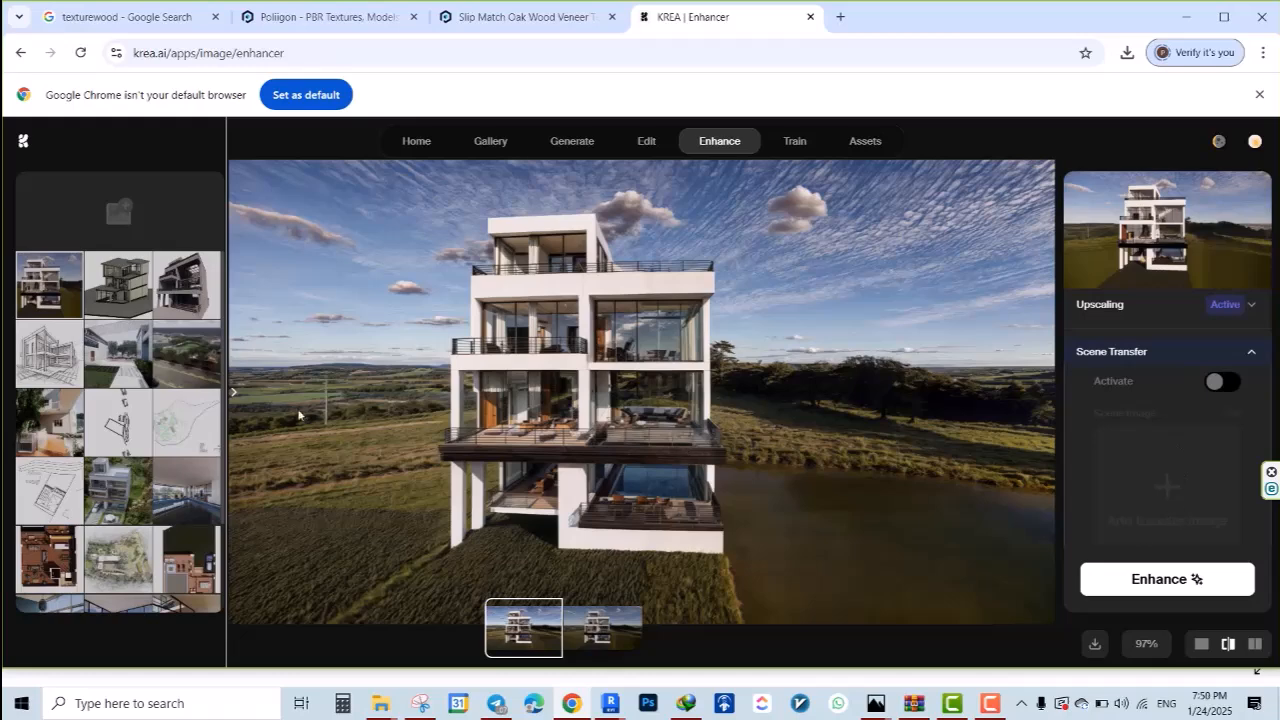
Alternate between the Default and Strong enhancement results, shifting the before/after divider to compare them with the original
drag(229, 397, 1082, 460)
click(634, 612)
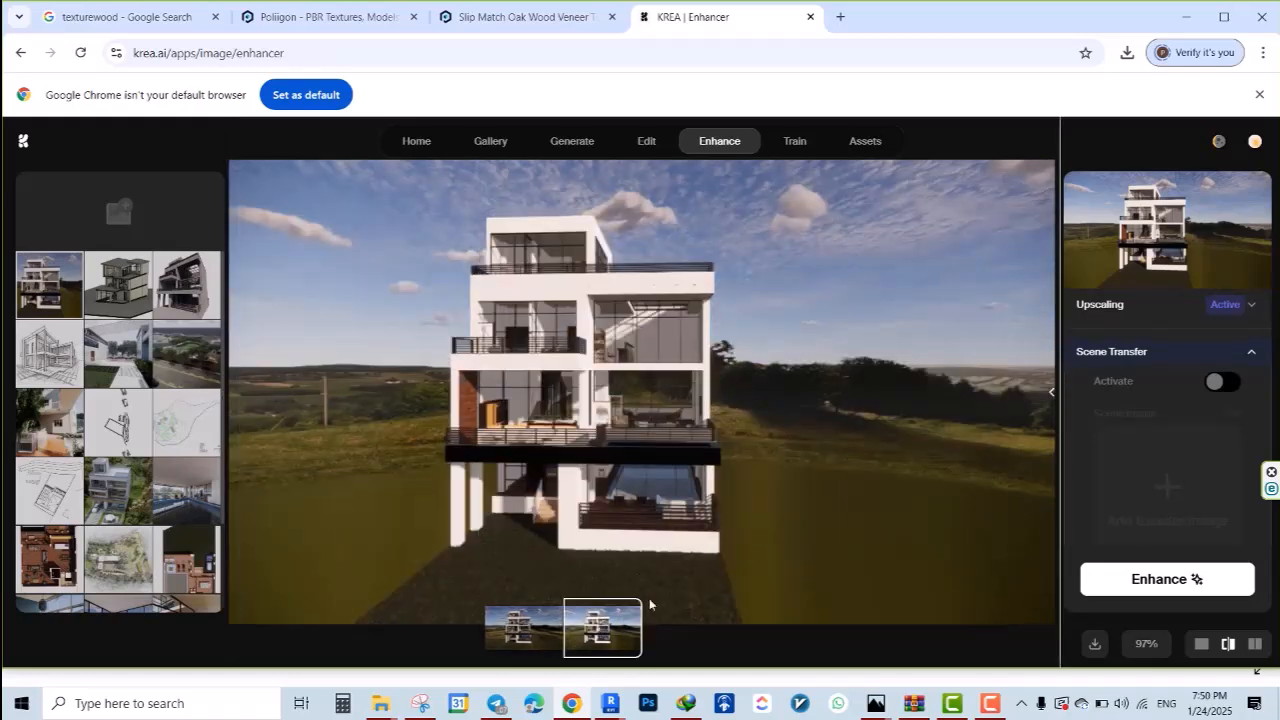
click(526, 636)
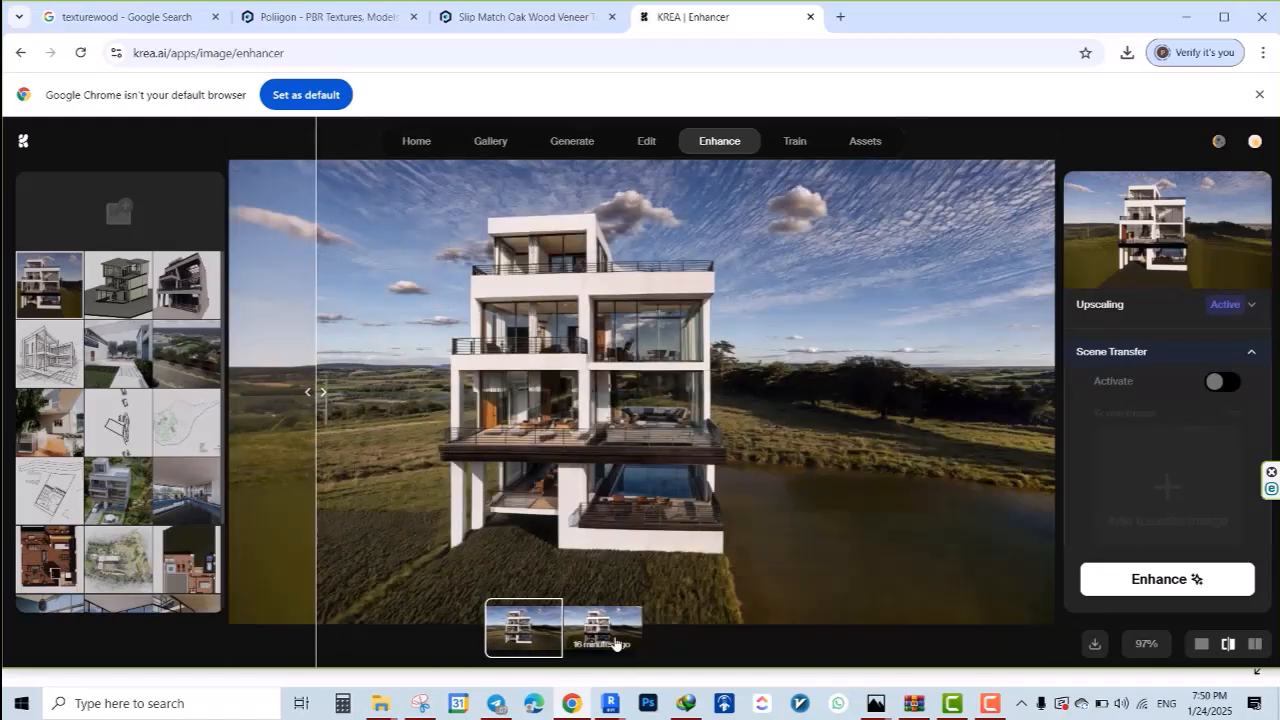
click(616, 644)
drag(316, 425, 276, 428)
click(512, 627)
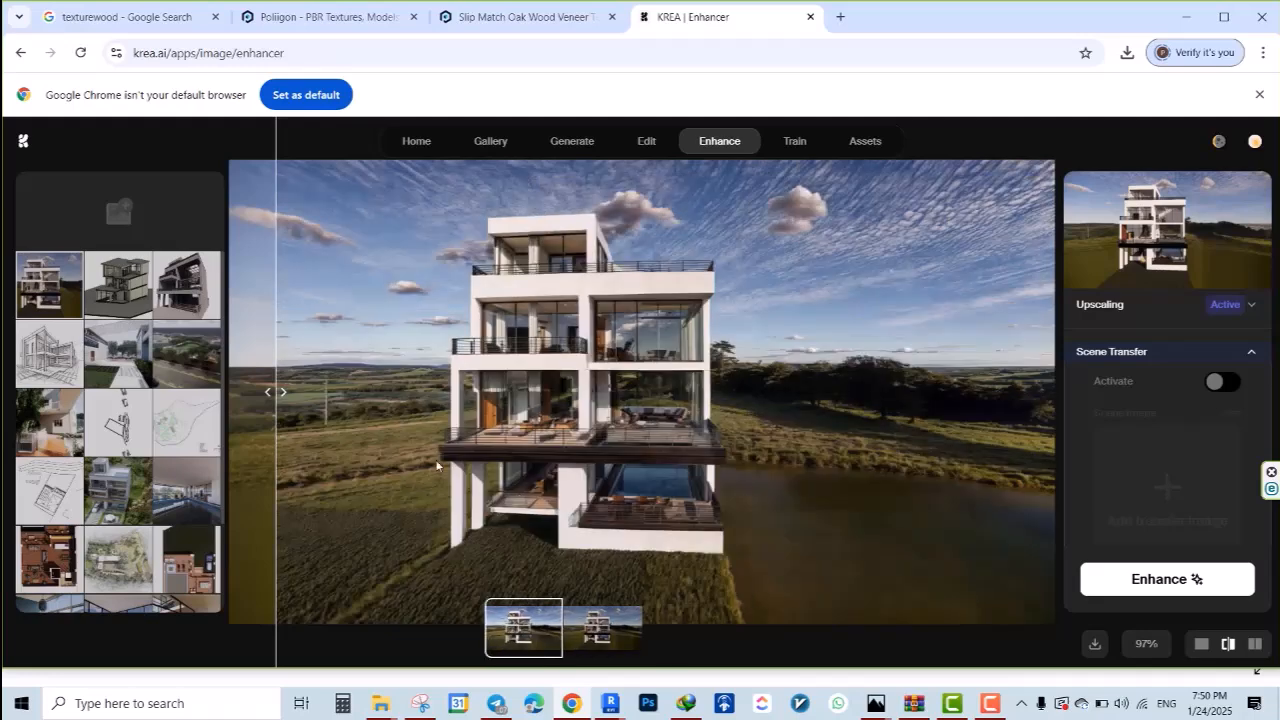
click(602, 628)
click(535, 627)
Activate Scene Transfer in the enhancer settings and bring its scene image slot into view
scroll(1171, 452, down, 1)
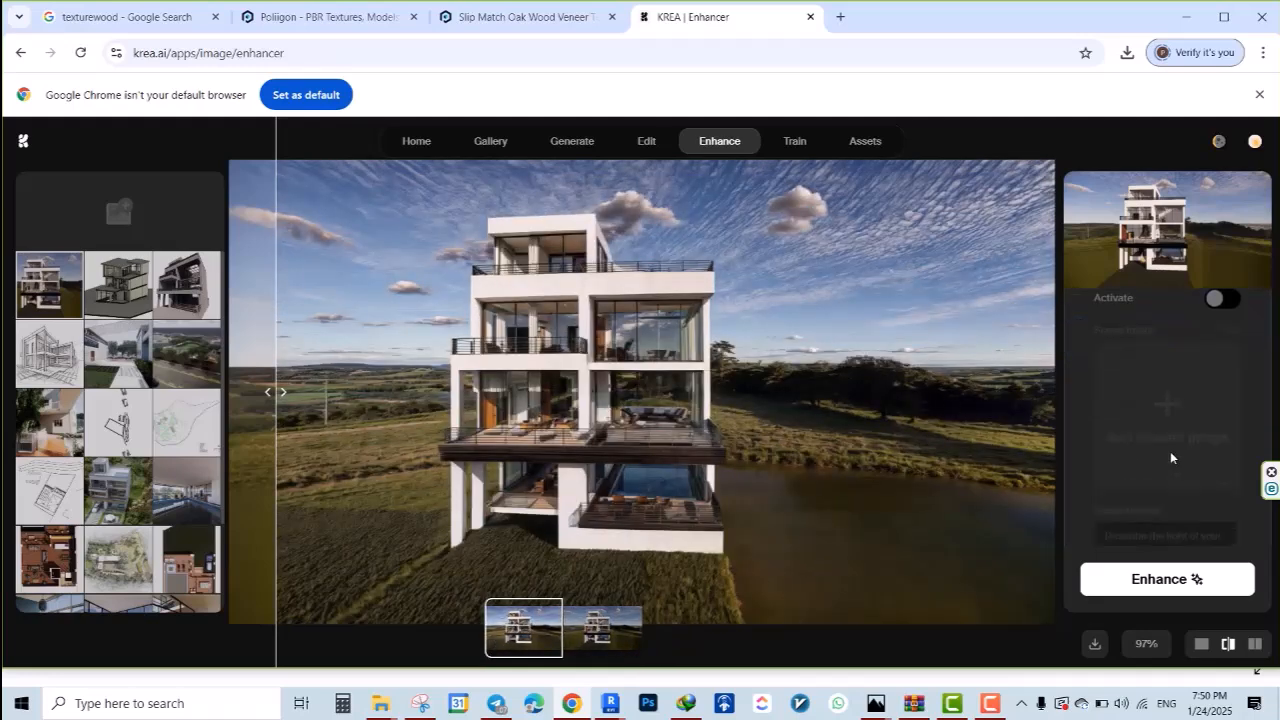
scroll(1118, 326, up, 2)
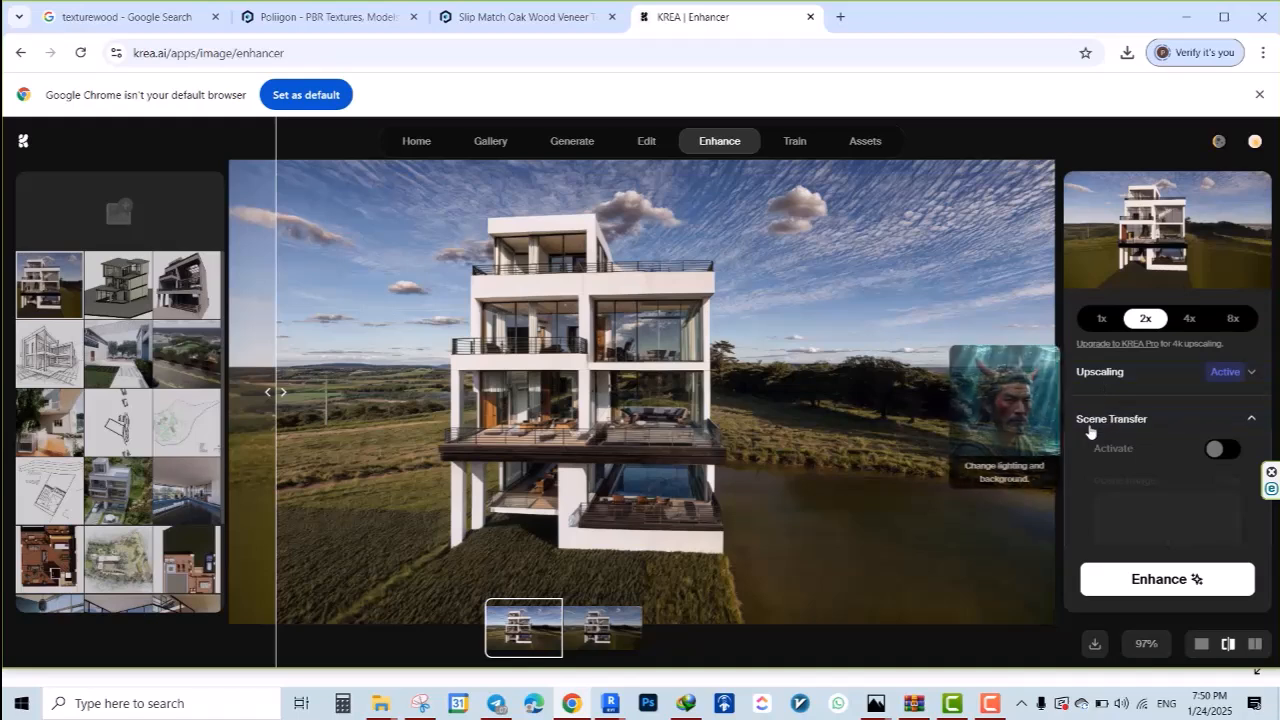
click(1217, 450)
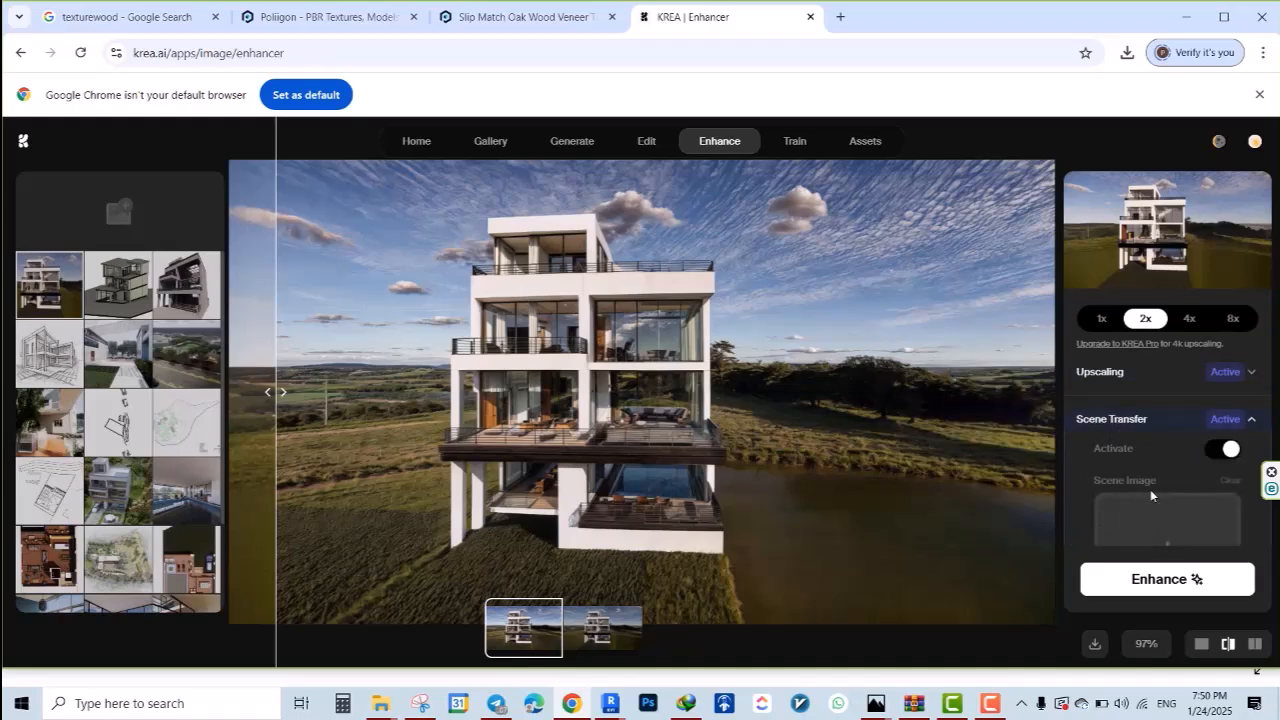
scroll(1150, 494, down, 1)
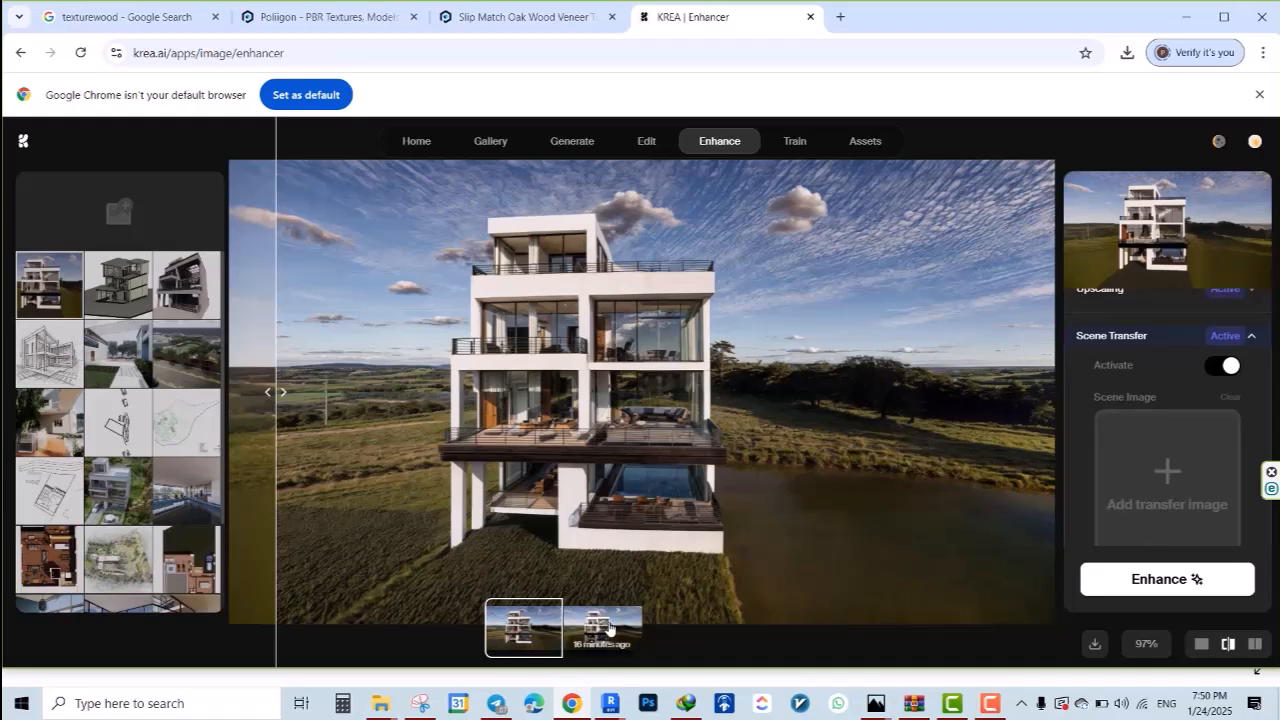
Compare the Strong enhancement with the original render by sweeping the before/after divider back and forth
drag(283, 391, 831, 392)
drag(979, 448, 1123, 457)
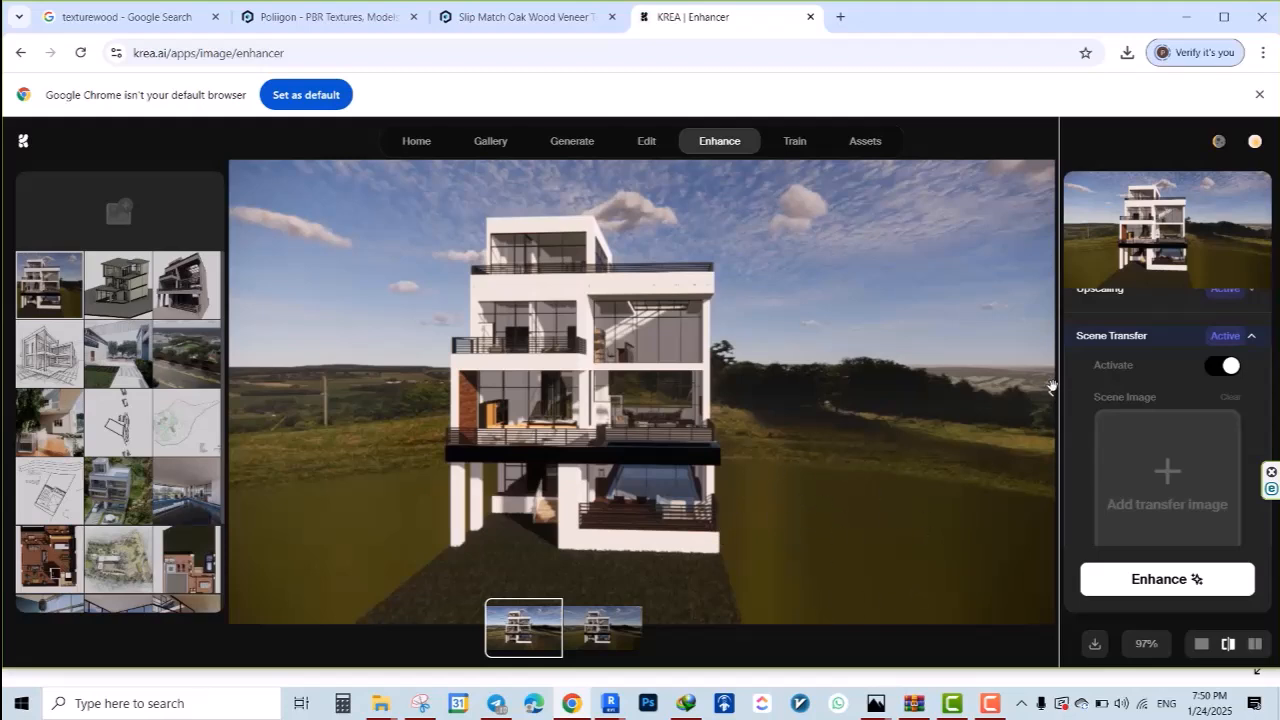
drag(1043, 430, 229, 440)
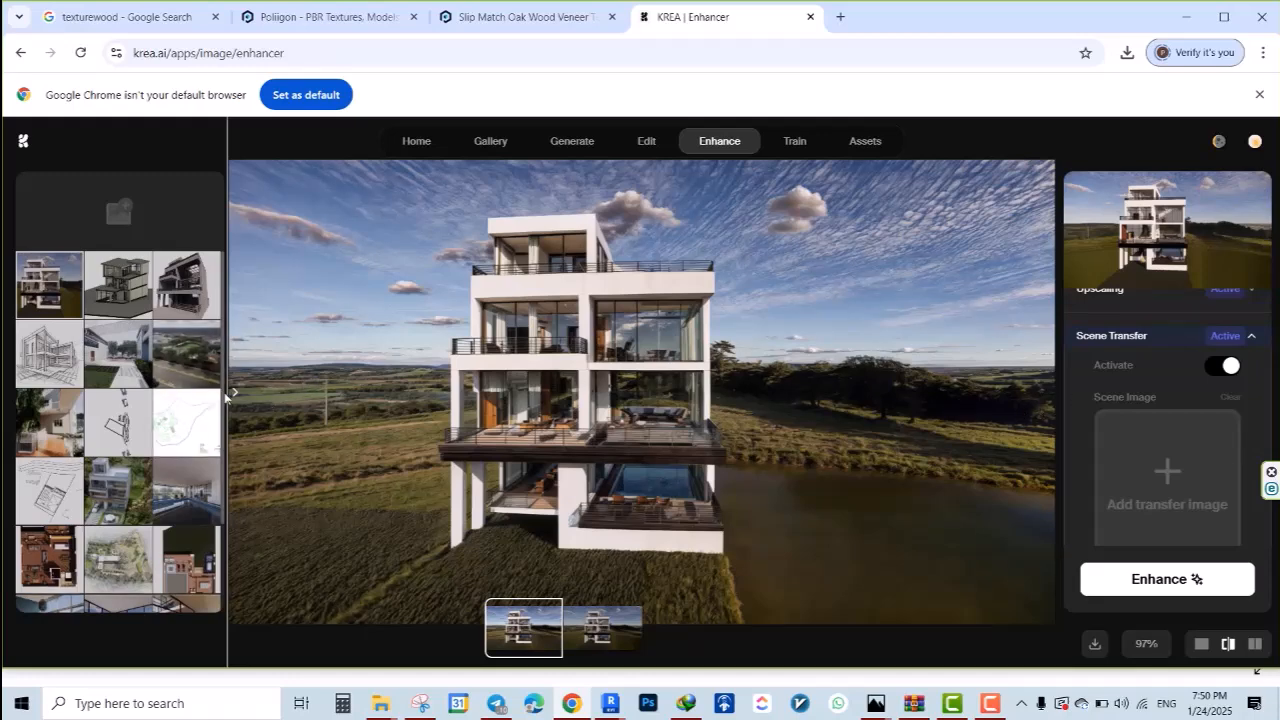
mouse_move(229, 391)
mouse_down()
mouse_move(737, 391)
mouse_move(975, 436)
mouse_move(253, 392)
mouse_up()
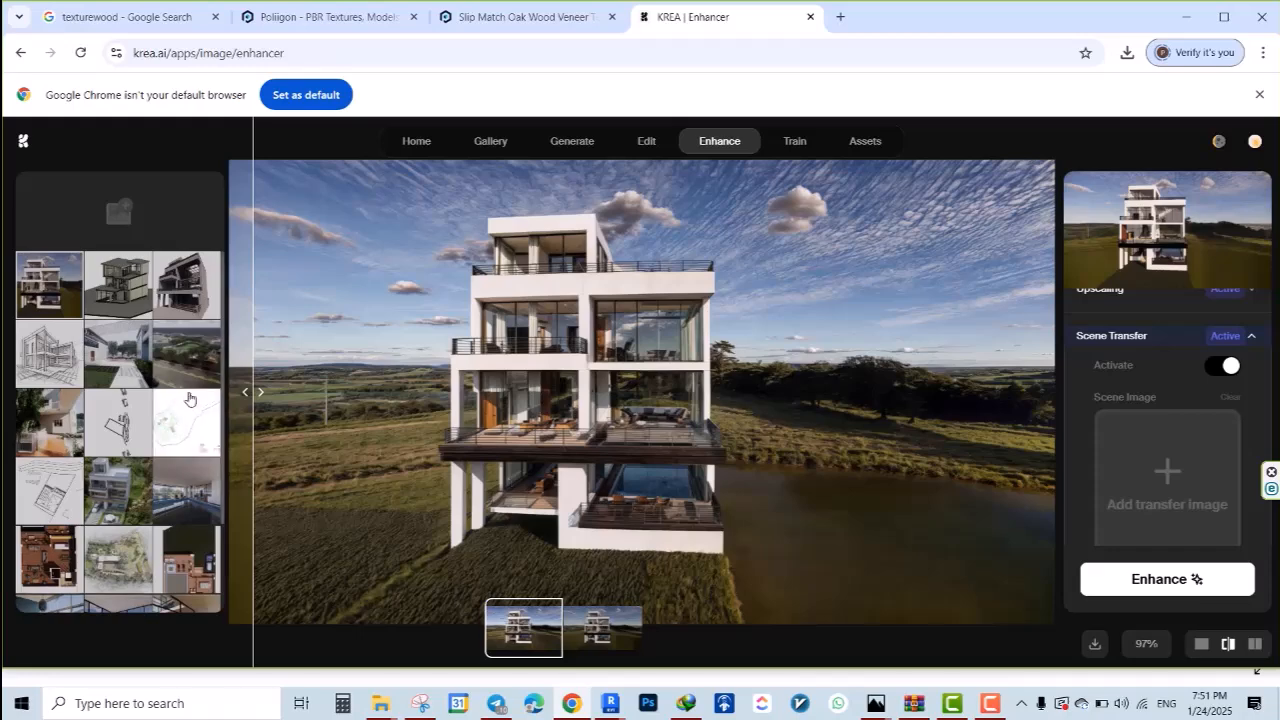
drag(251, 392, 381, 461)
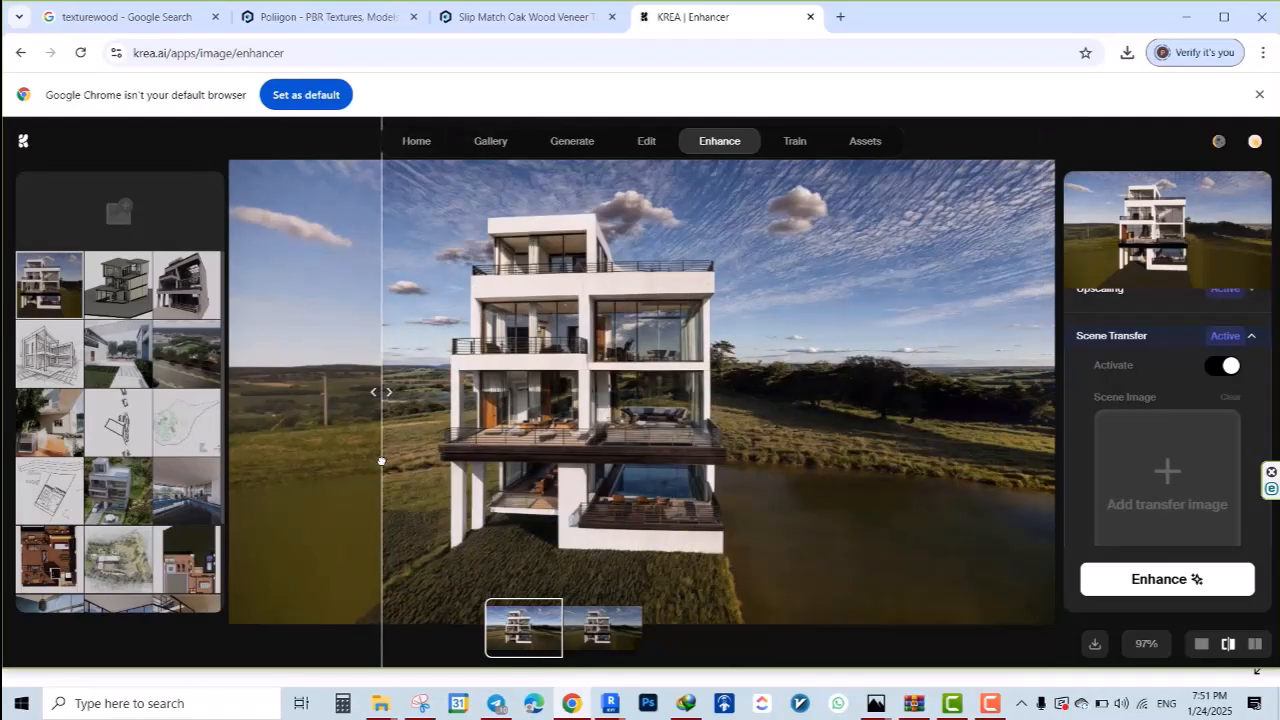
Shift the before/after divider across the building and back to the image's edge to inspect the enhanced result in full
drag(381, 461, 796, 489)
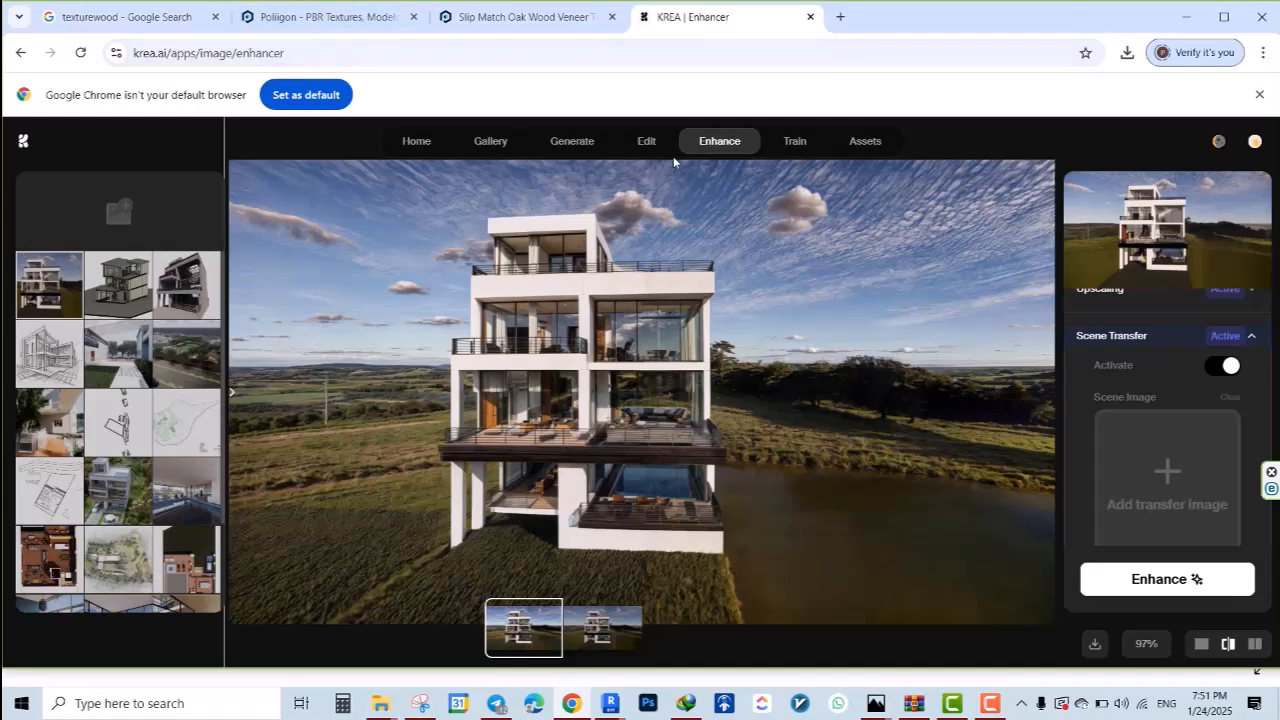
scroll(1109, 364, up, 1)
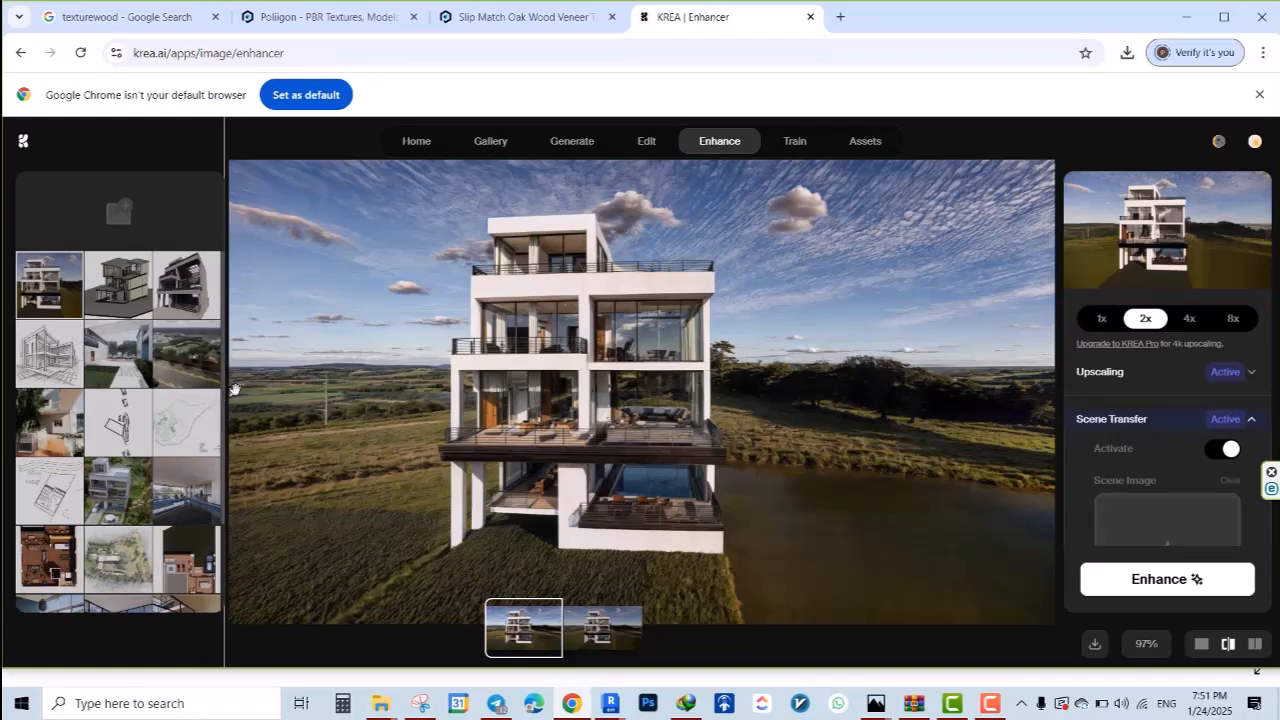
drag(234, 389, 237, 443)
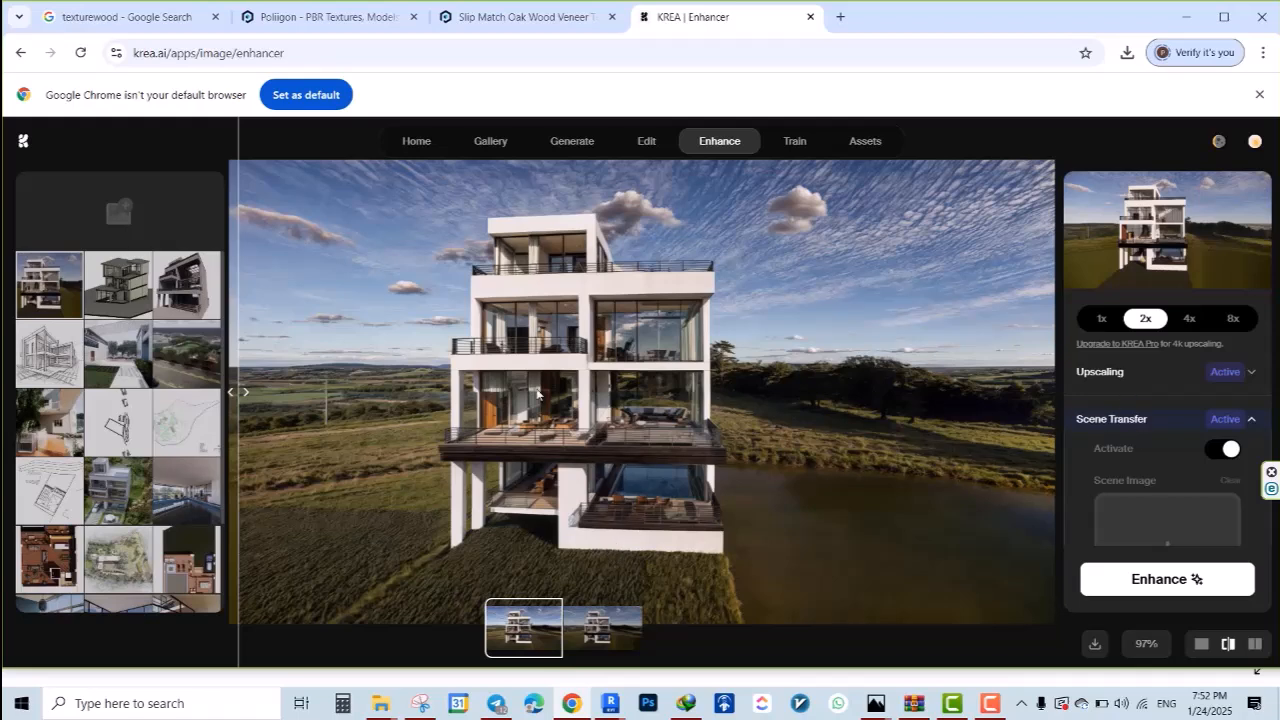
Check the Scene Transfer image upload options without choosing an image, then review the scene prompt, strength and background settings
scroll(1097, 473, down, 2)
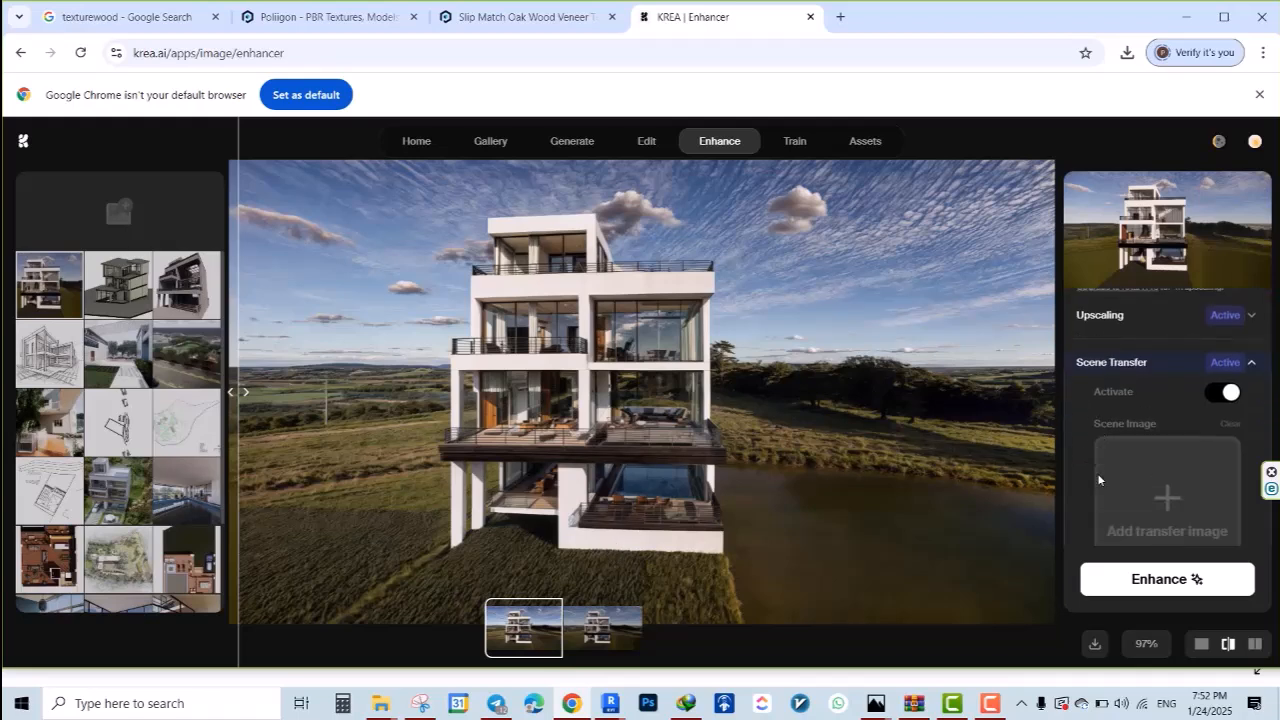
click(1157, 476)
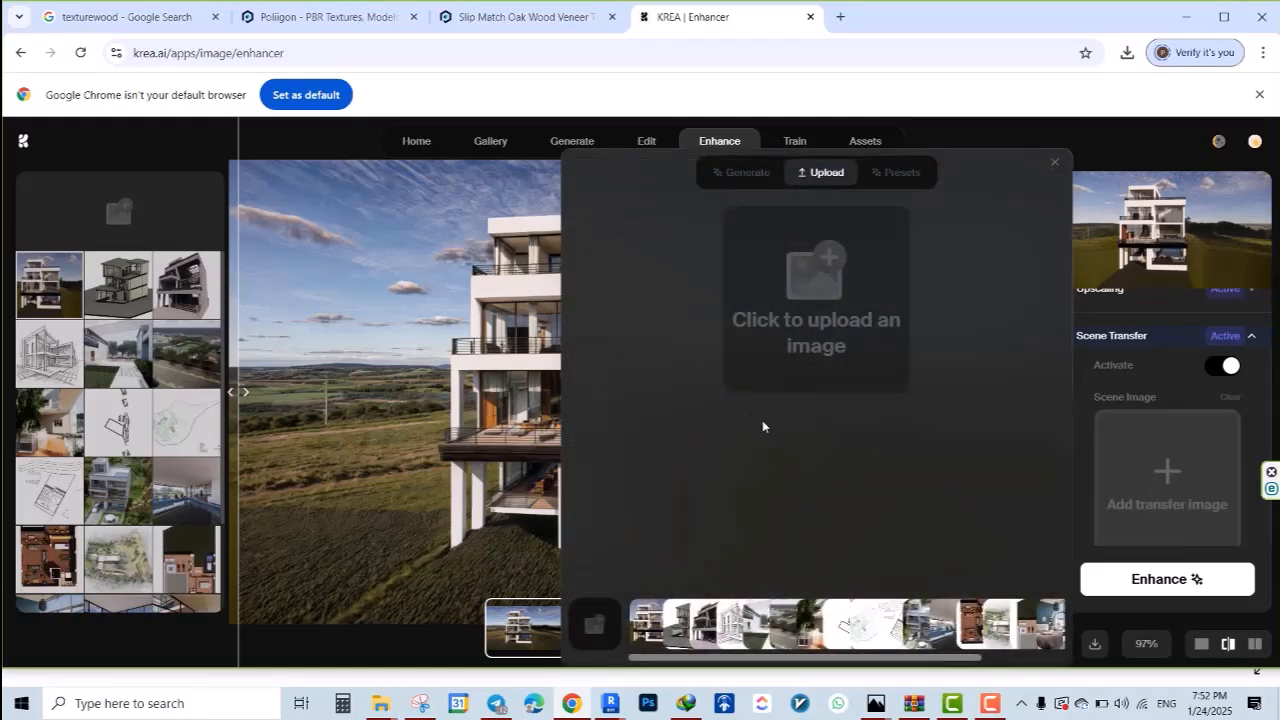
click(1055, 162)
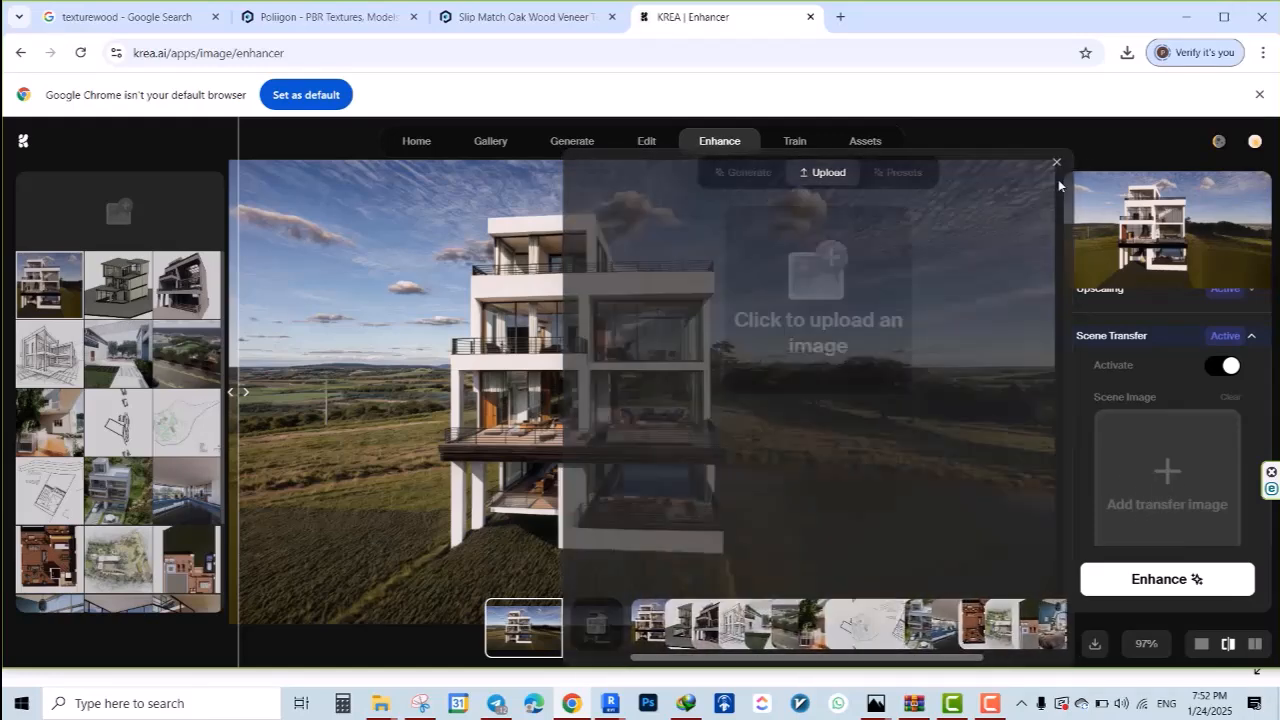
scroll(1151, 486, up, 2)
scroll(1151, 480, down, 7)
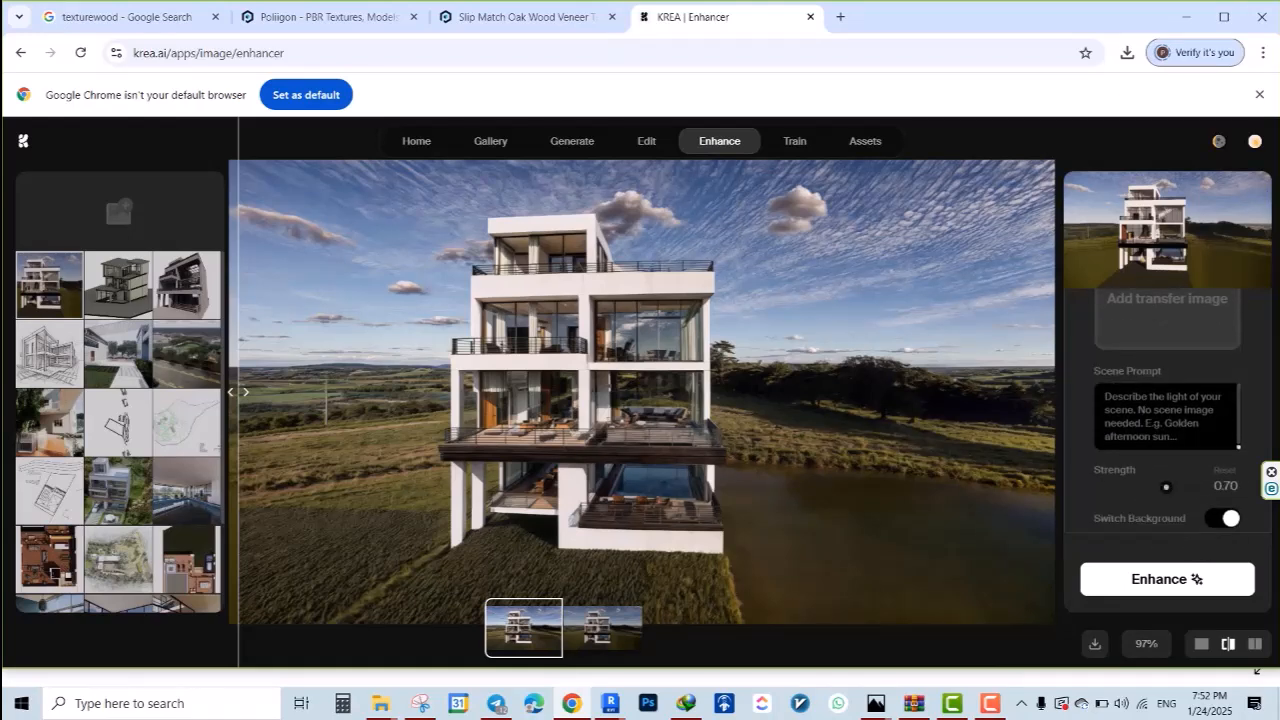
Expand the Upscaling settings and read the generated prompt describing the house through to its end
scroll(1150, 400, up, 5)
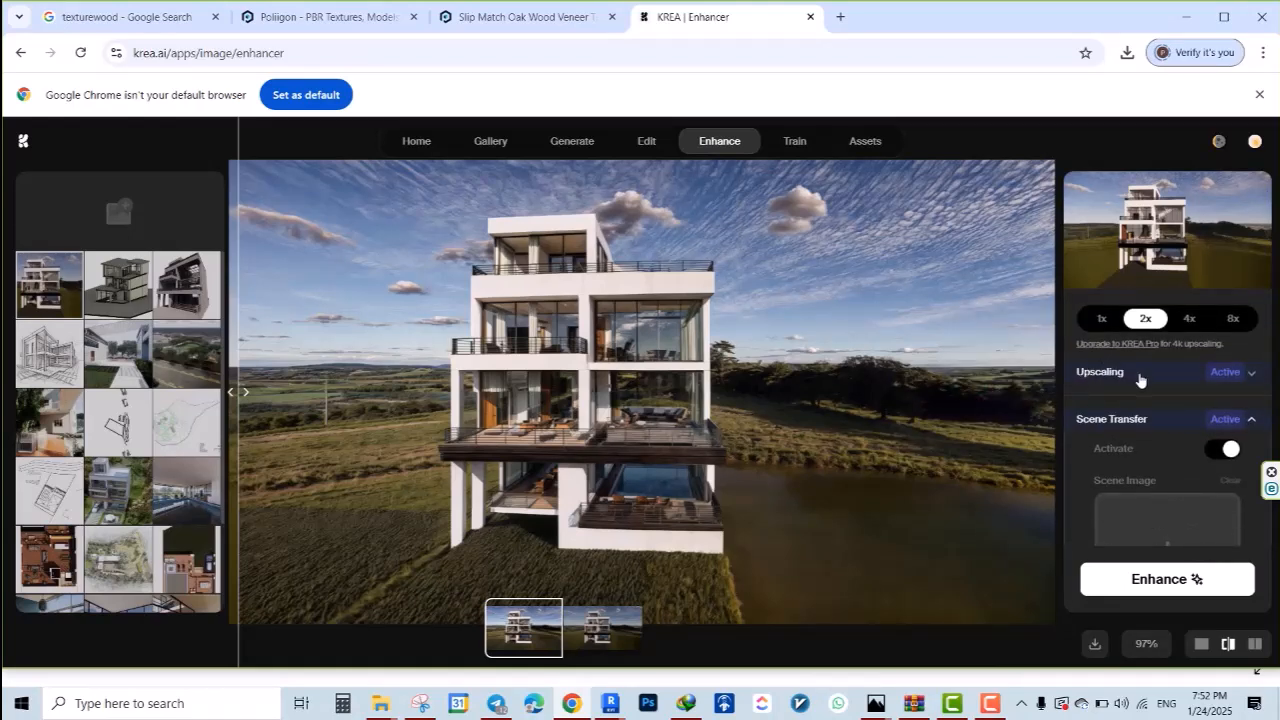
click(1140, 374)
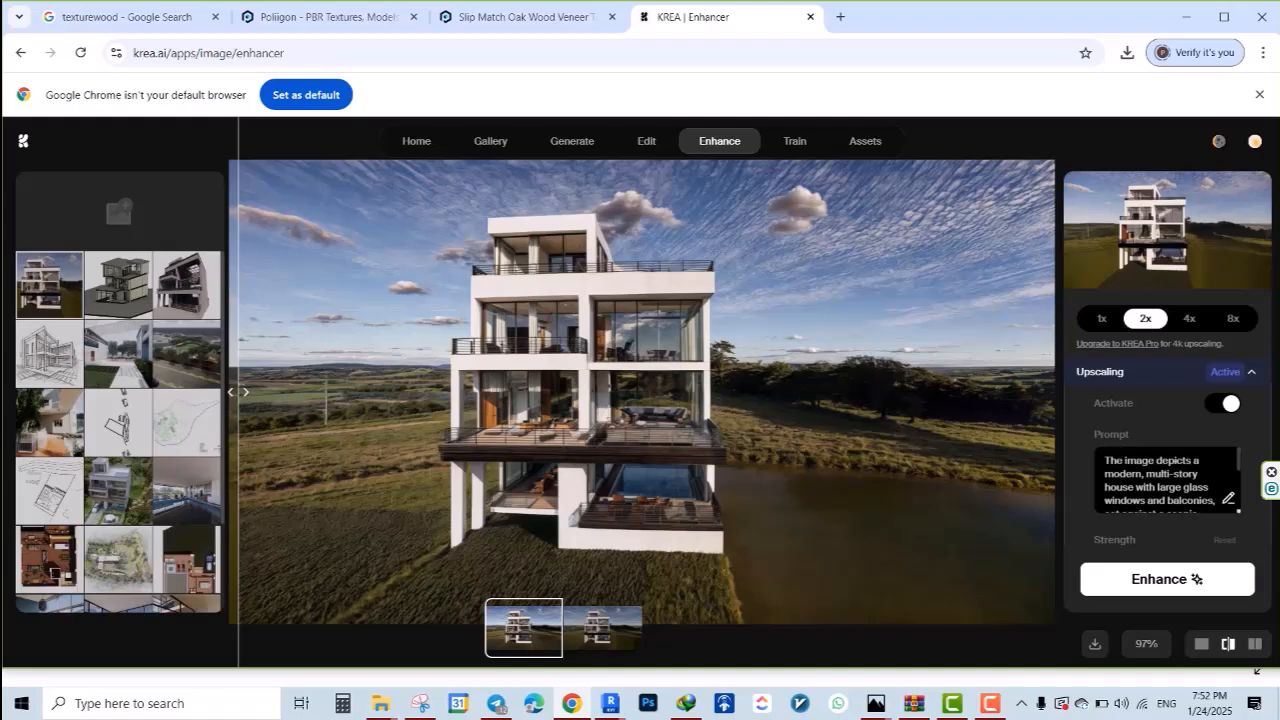
scroll(1165, 480, down, 4)
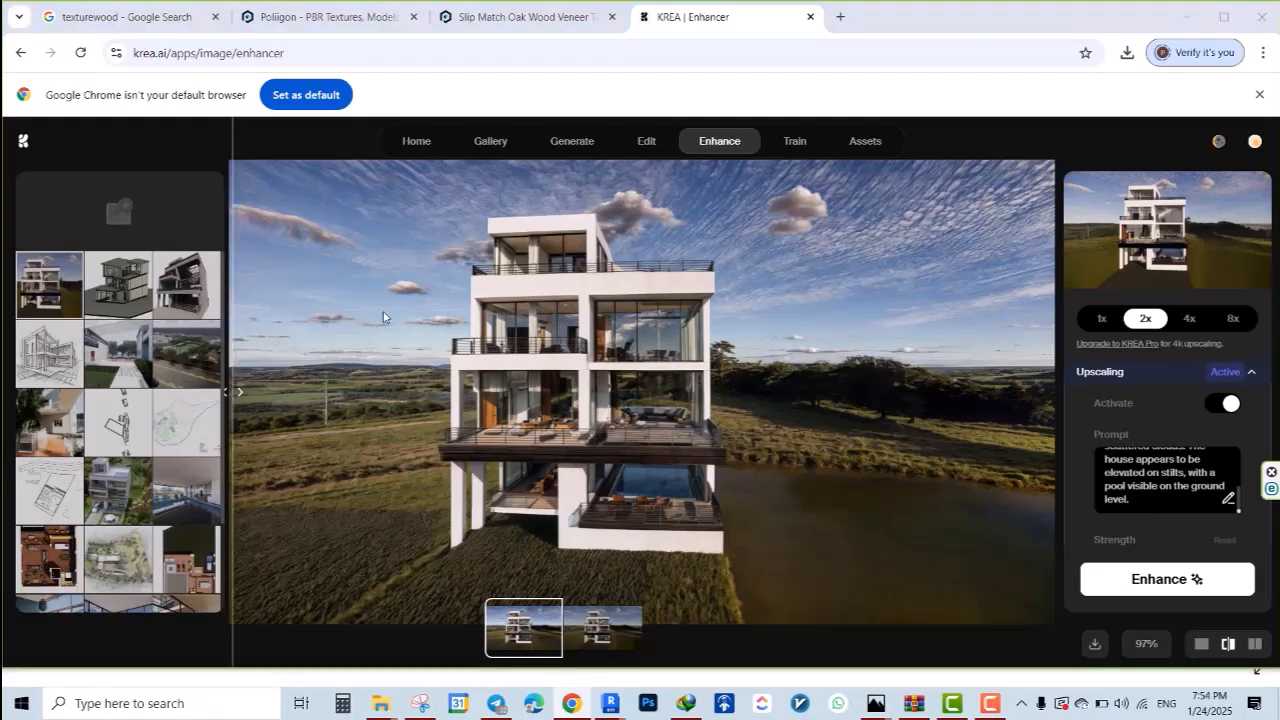
click(520, 636)
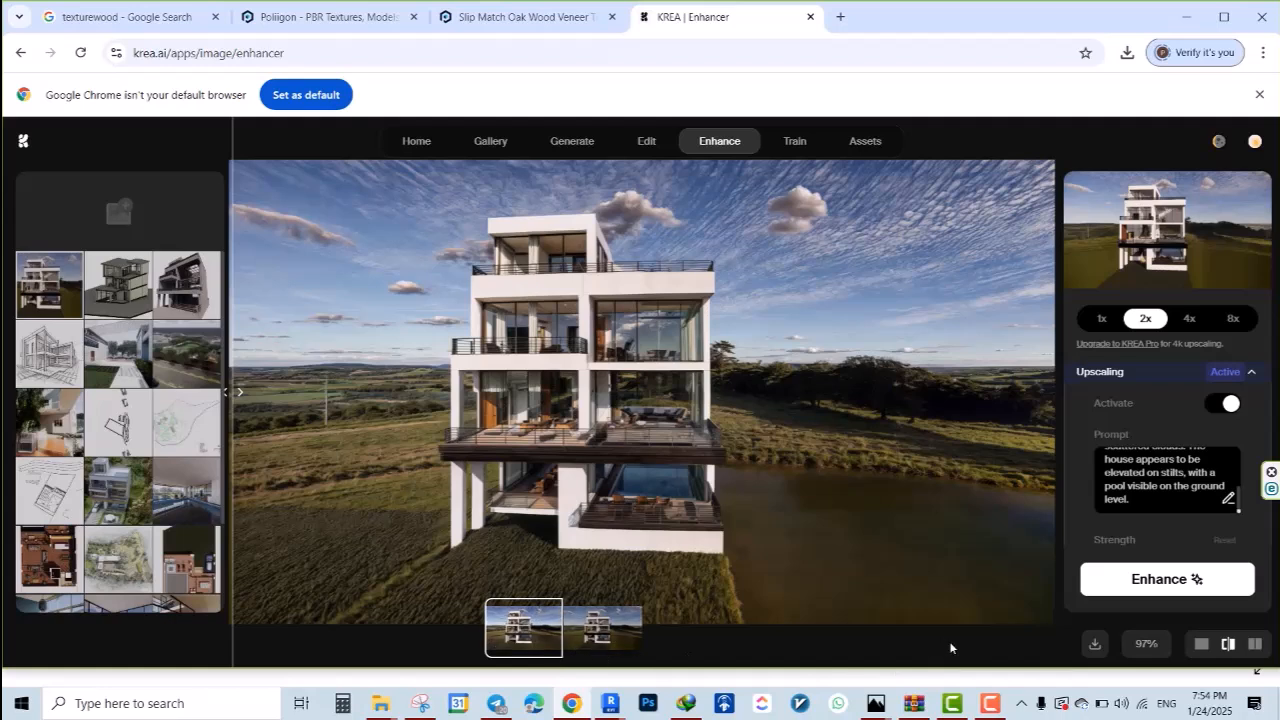
click(1097, 645)
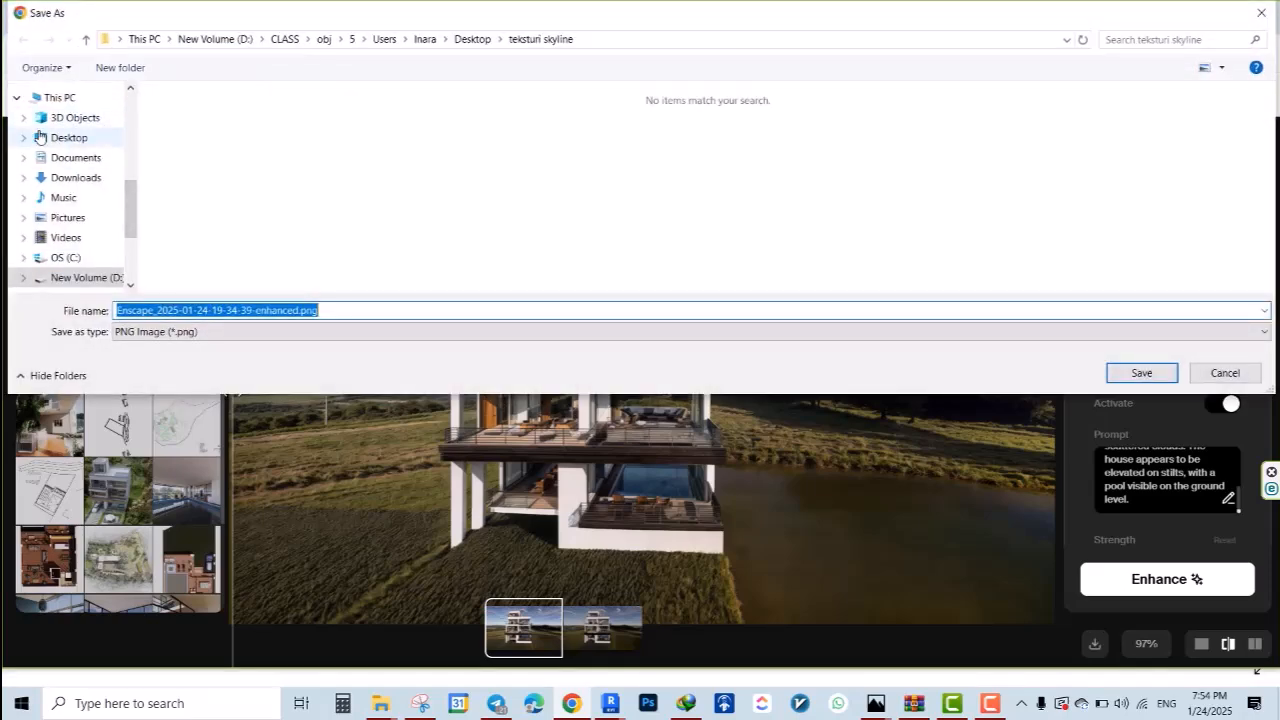
scroll(40, 137, up, 2)
click(50, 244)
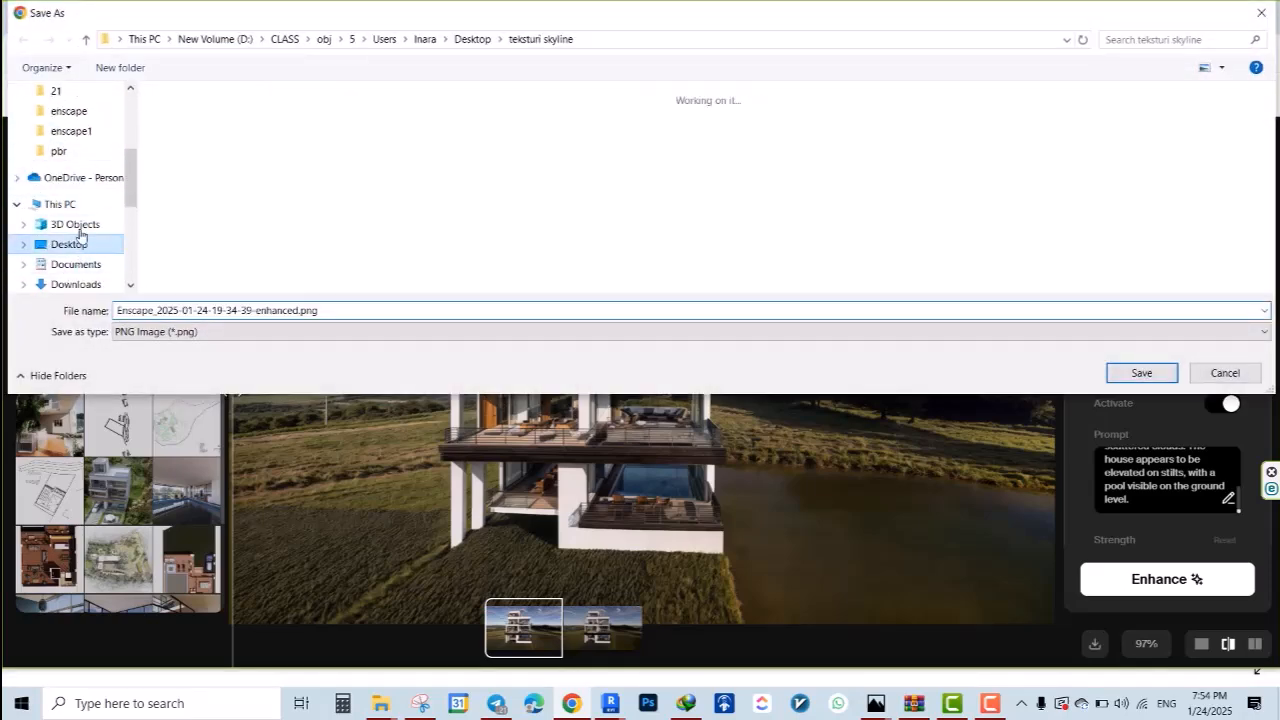
click(69, 111)
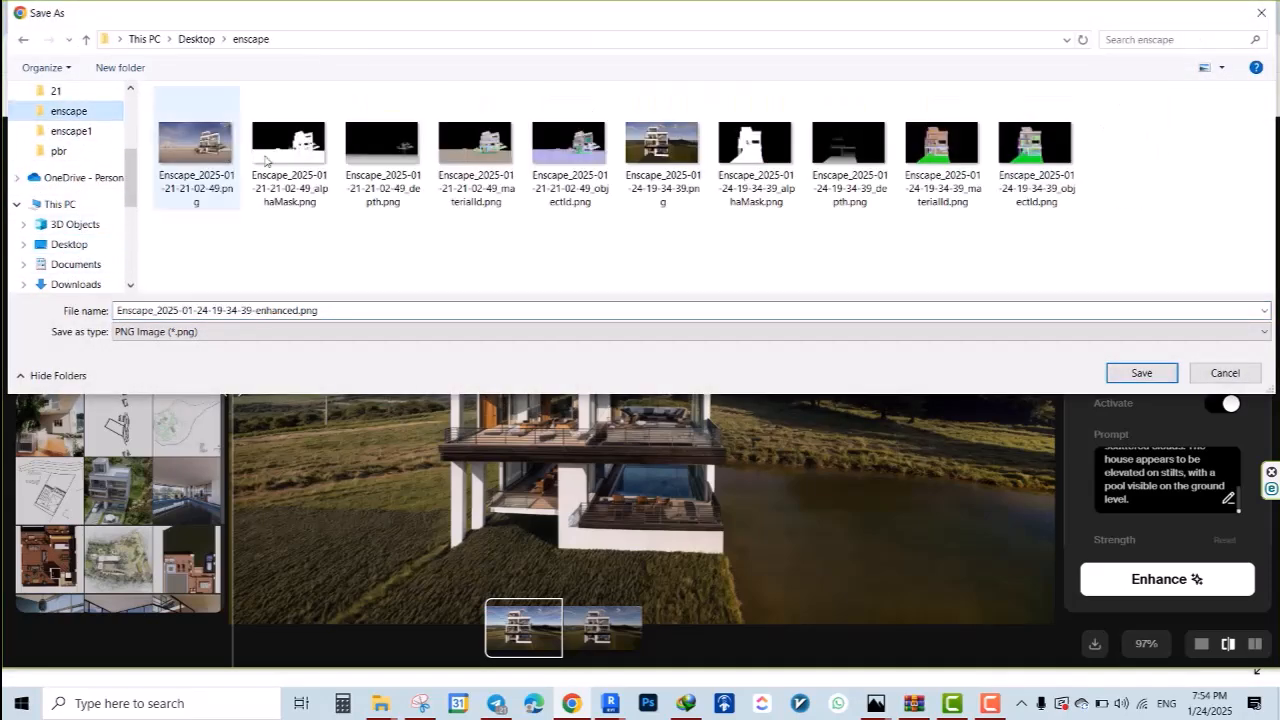
click(1119, 372)
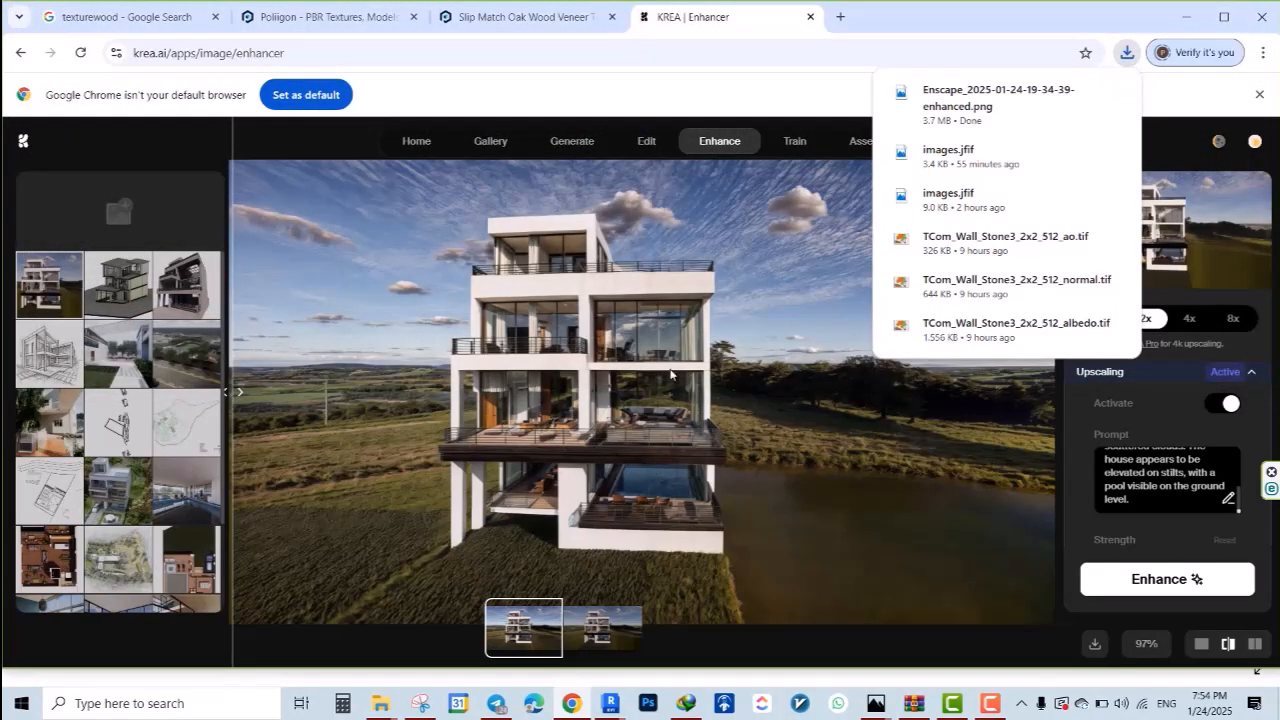